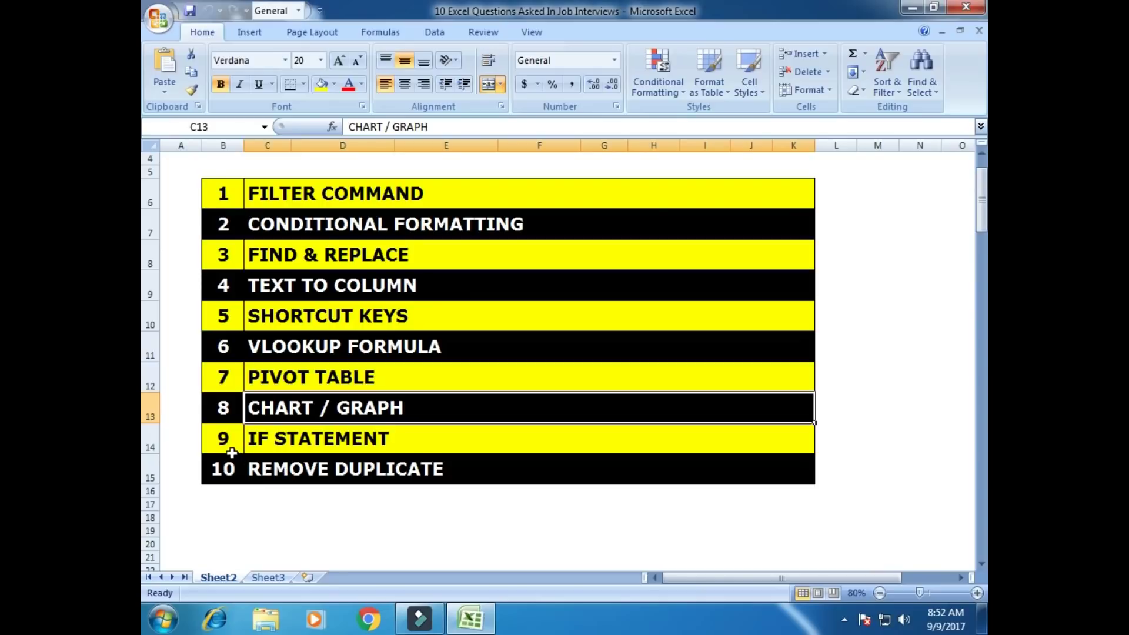
Step: Review the list of ten interview topics under the sheet title, from FILTER COMMAND through REMOVE DUPLICATE
click(332, 437)
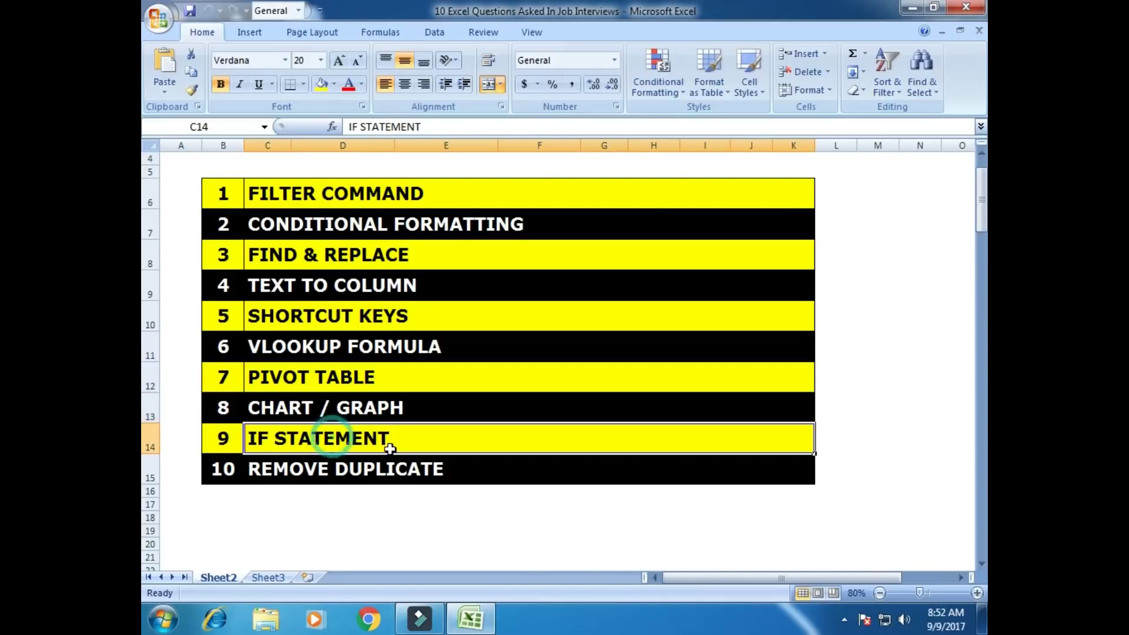
click(500, 467)
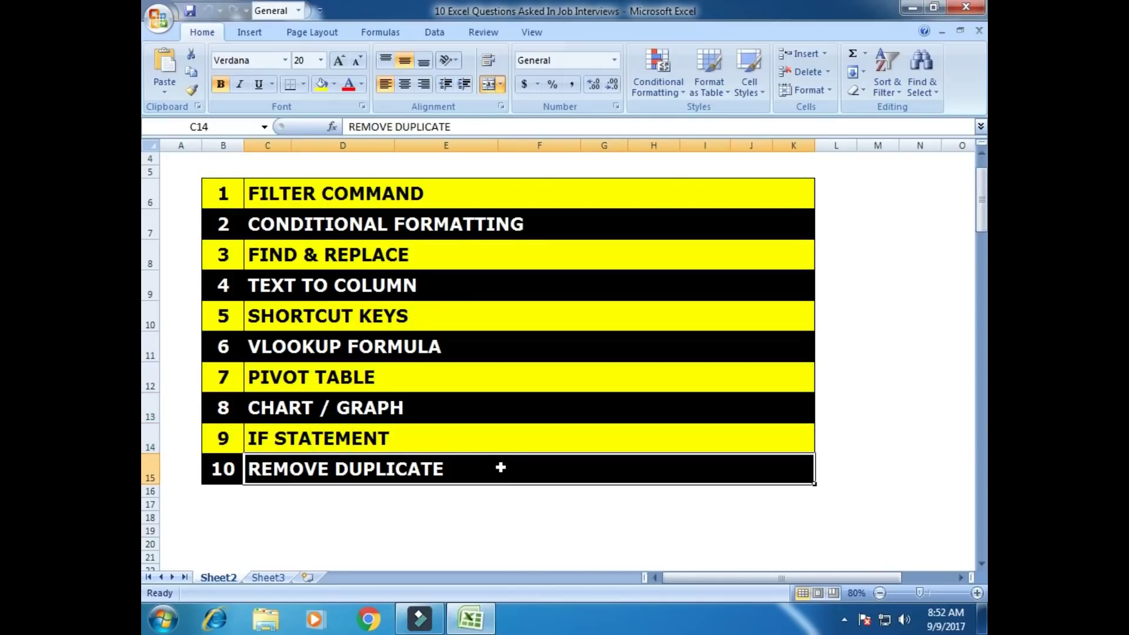
click(441, 522)
scroll(390, 417, up, 1)
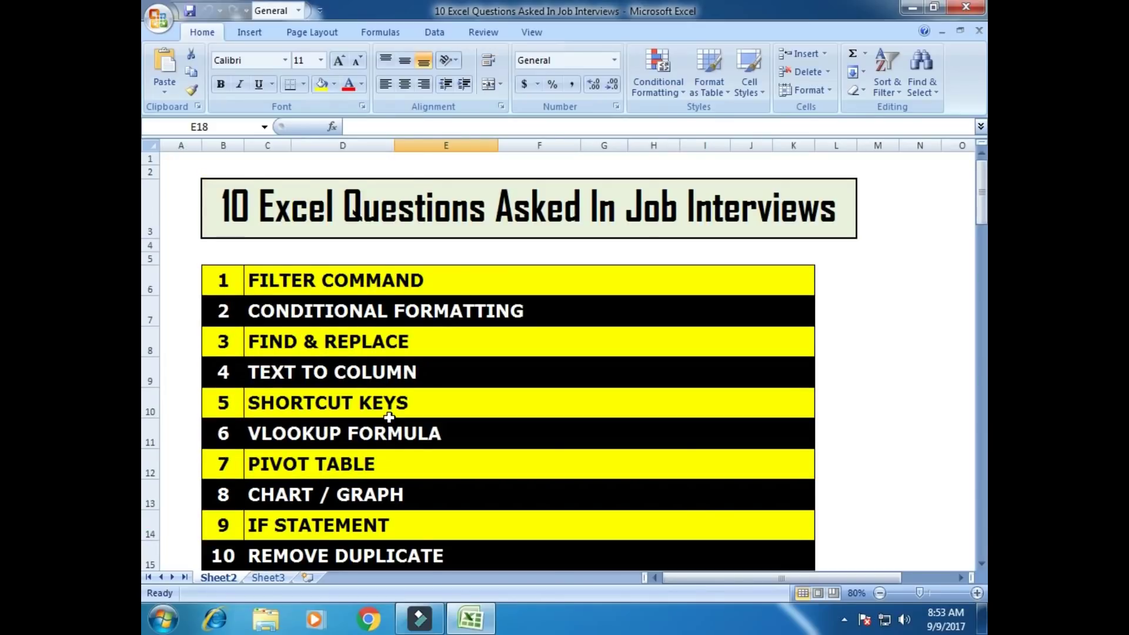
scroll(389, 417, down, 2)
scroll(388, 417, up, 2)
scroll(347, 341, down, 1)
scroll(385, 350, up, 1)
scroll(388, 353, down, 5)
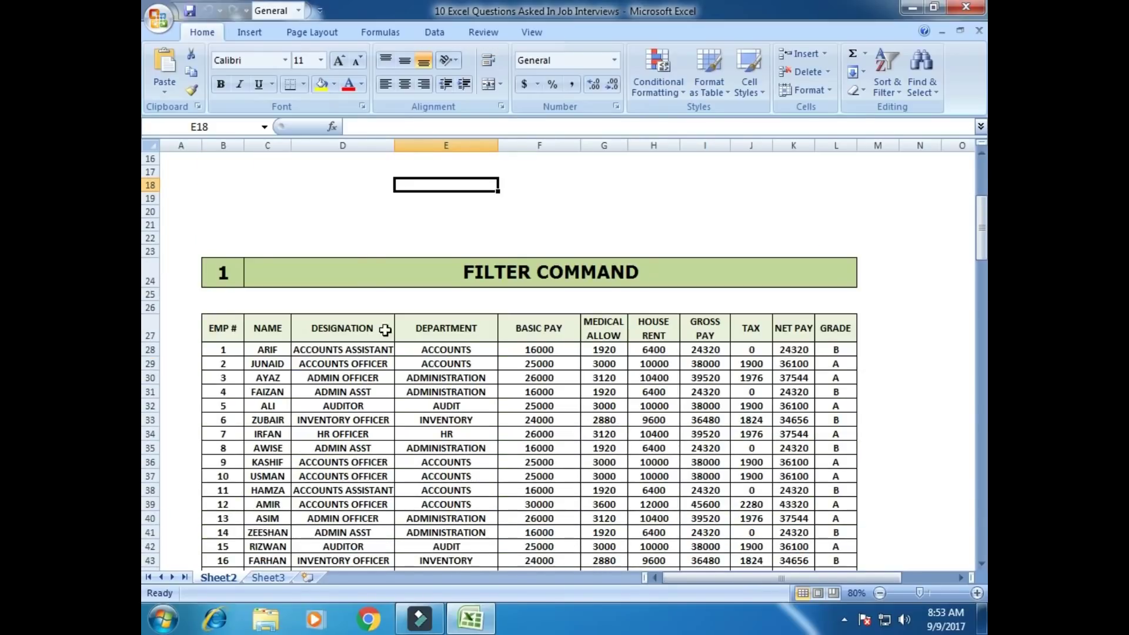
click(331, 217)
scroll(343, 256, up, 6)
scroll(343, 262, down, 6)
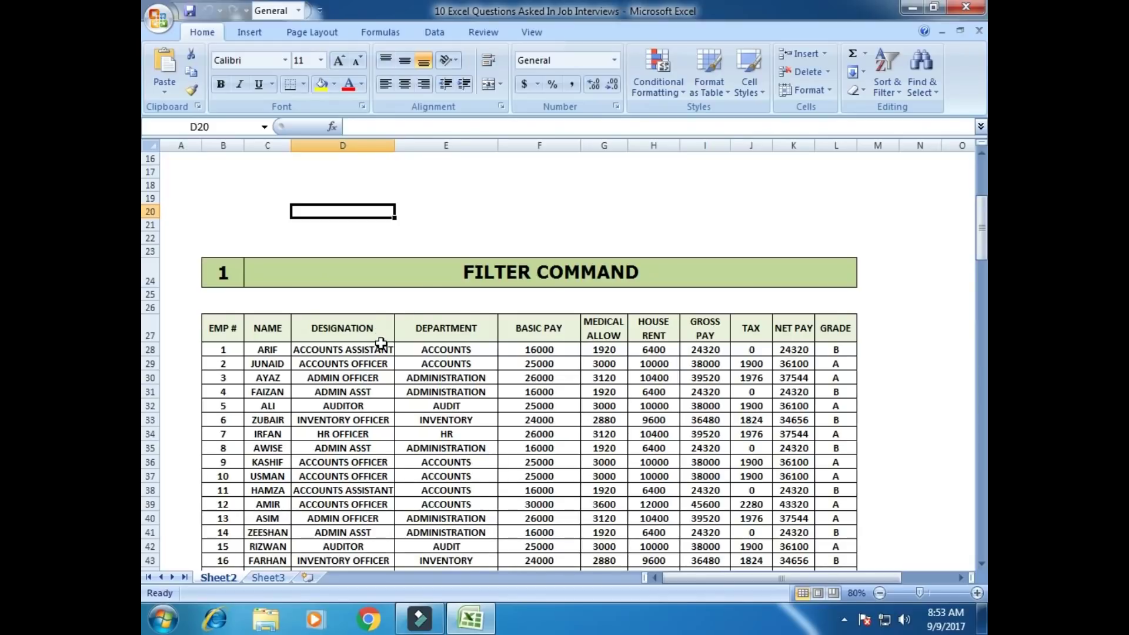
Step: Turn on filtering for the header row of the employee salary table, from EMP # to GRADE
scroll(381, 343, down, 4)
scroll(390, 324, up, 2)
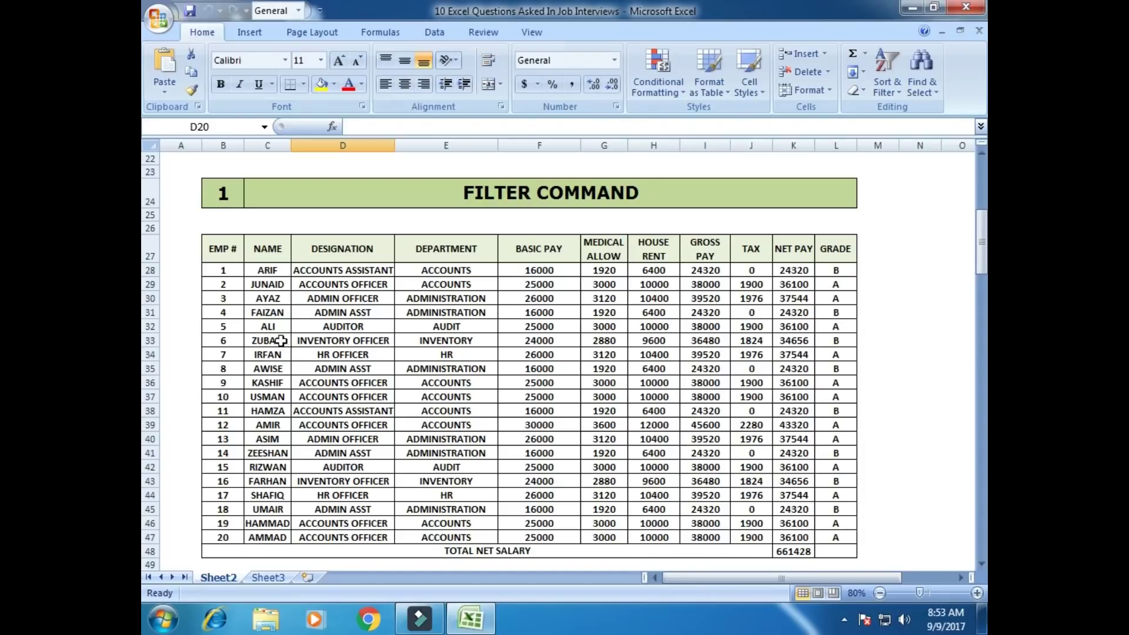
drag(219, 248, 826, 247)
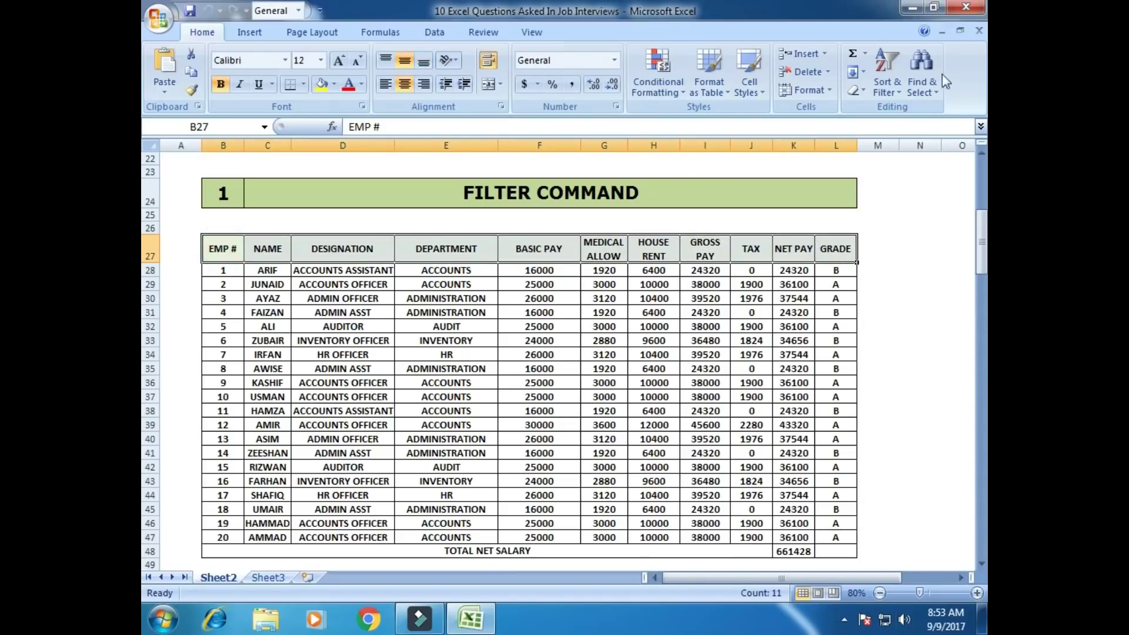
click(898, 100)
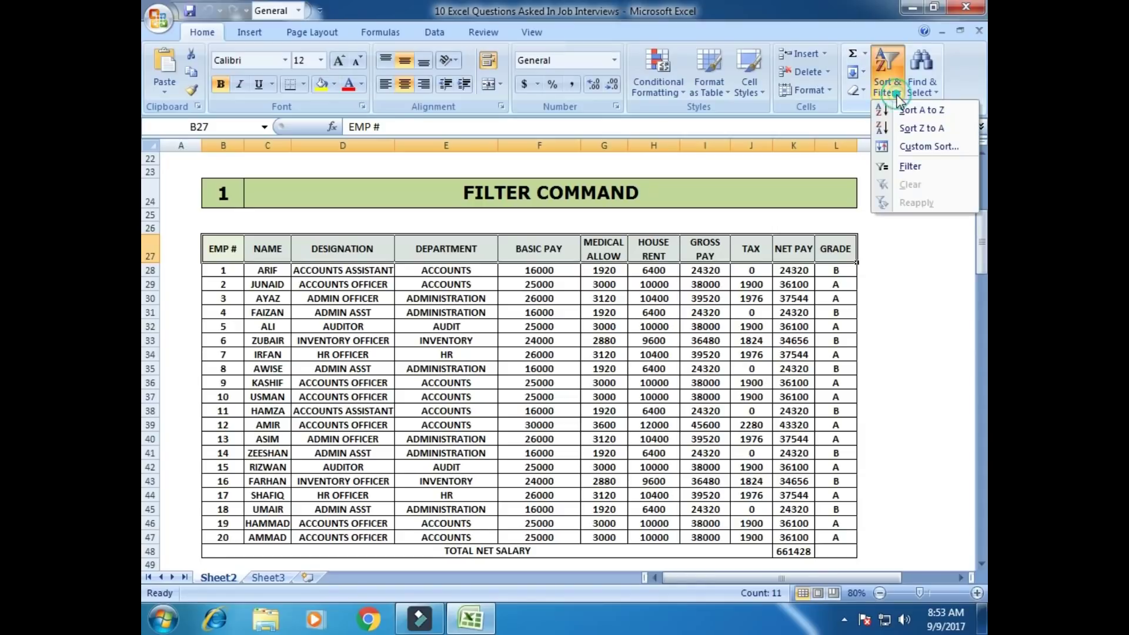
click(922, 167)
click(507, 323)
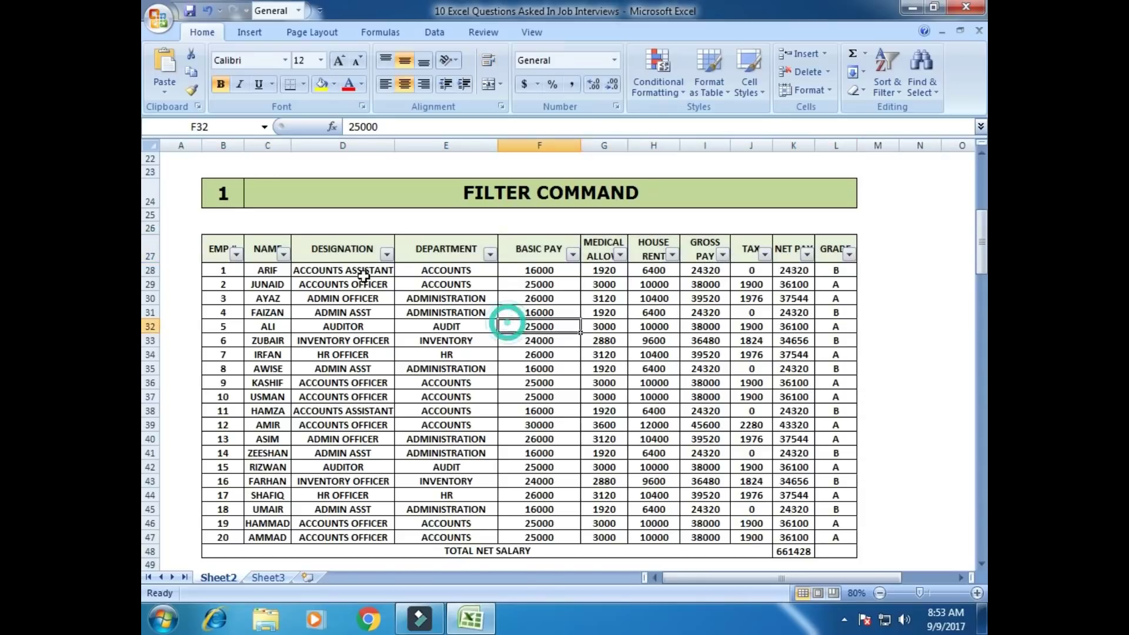
click(386, 254)
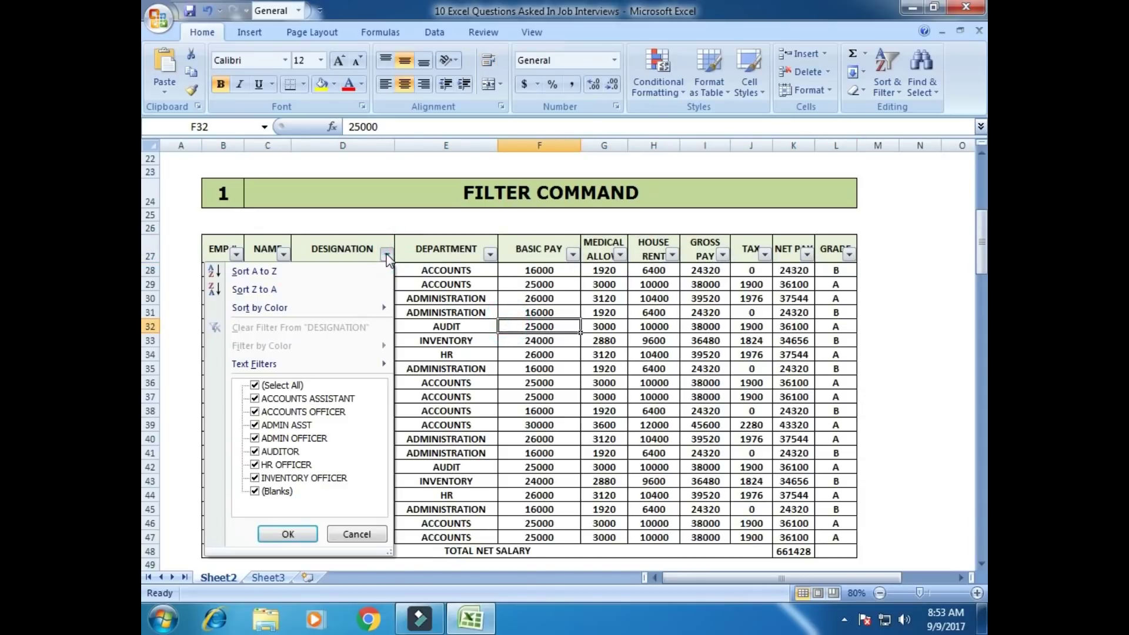
click(336, 253)
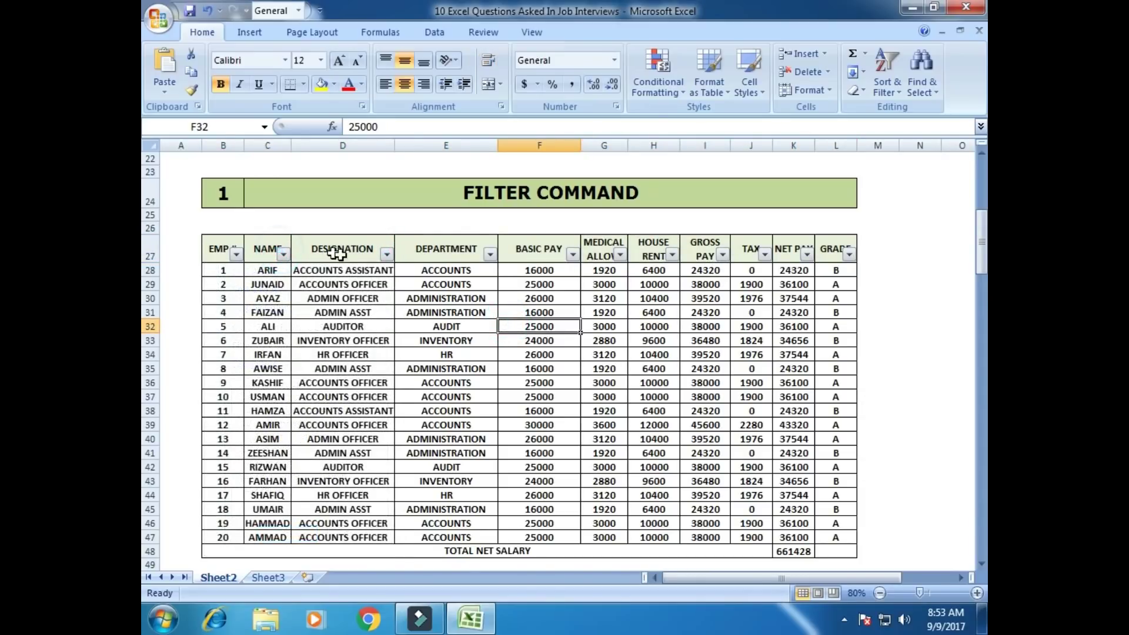
click(283, 254)
click(390, 261)
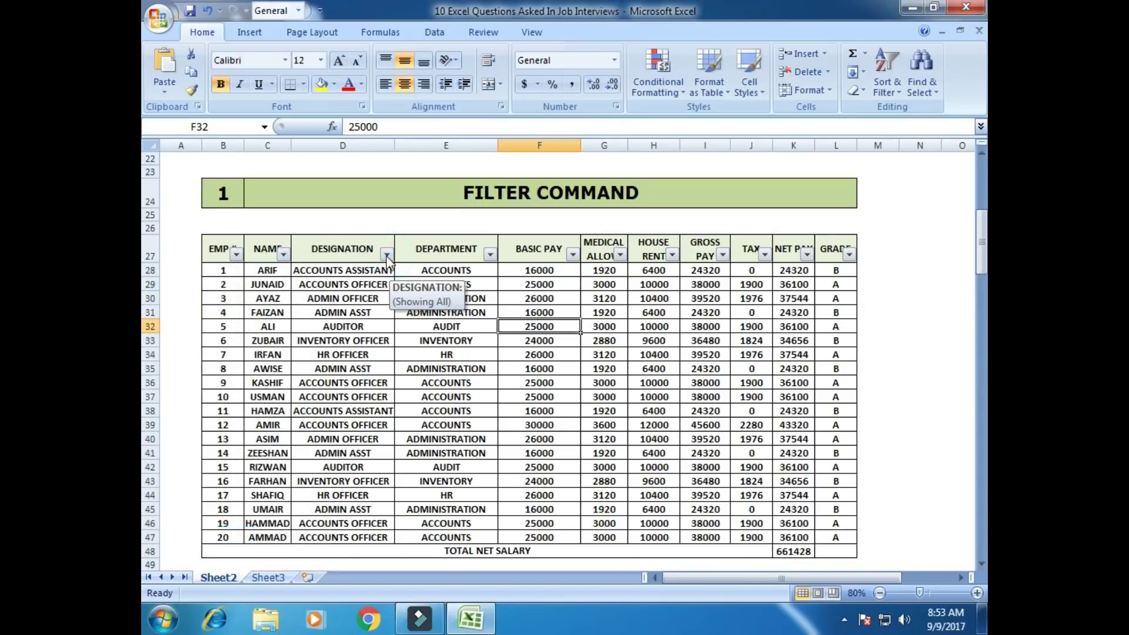
click(372, 284)
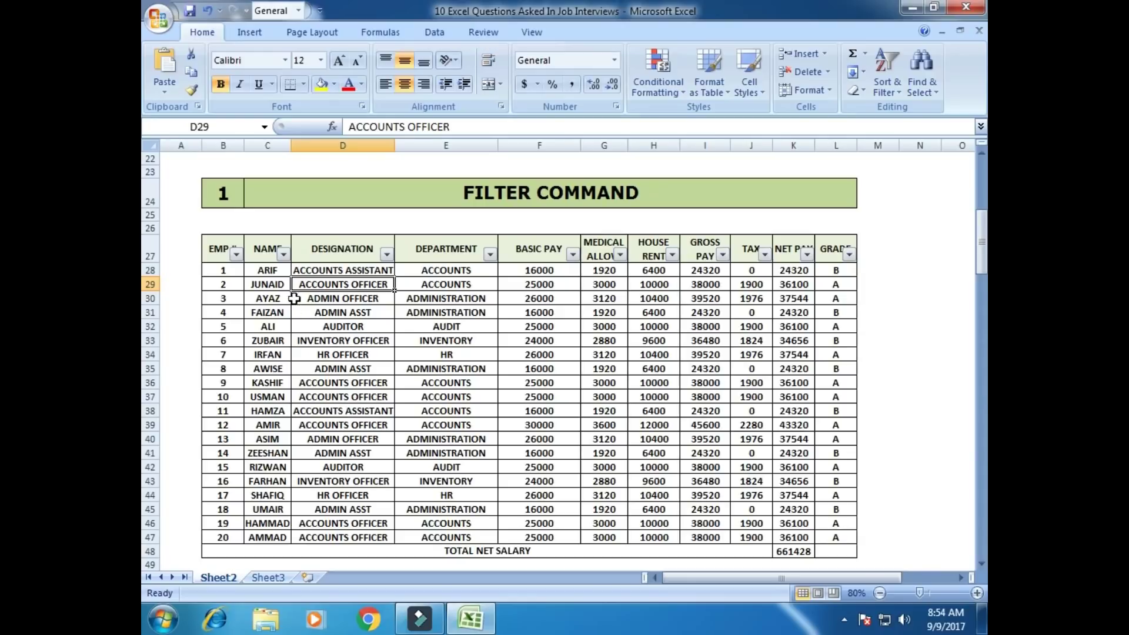
Step: Filter the NAME column to show only the three employees in rows 32, 40 and 45
click(282, 255)
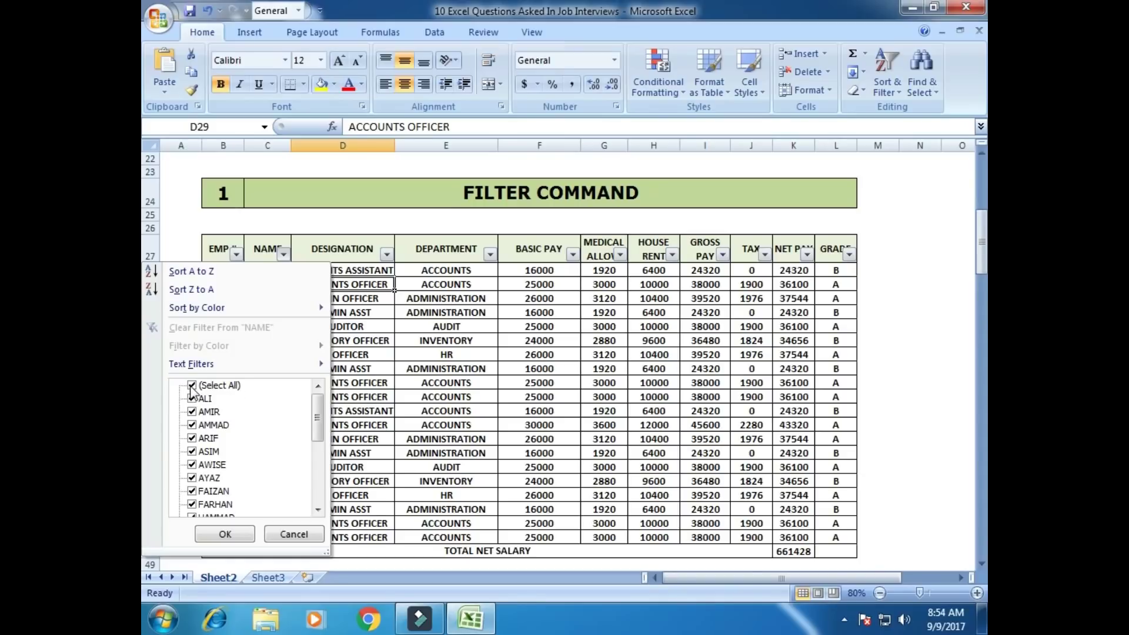
click(191, 387)
click(191, 387)
click(191, 387)
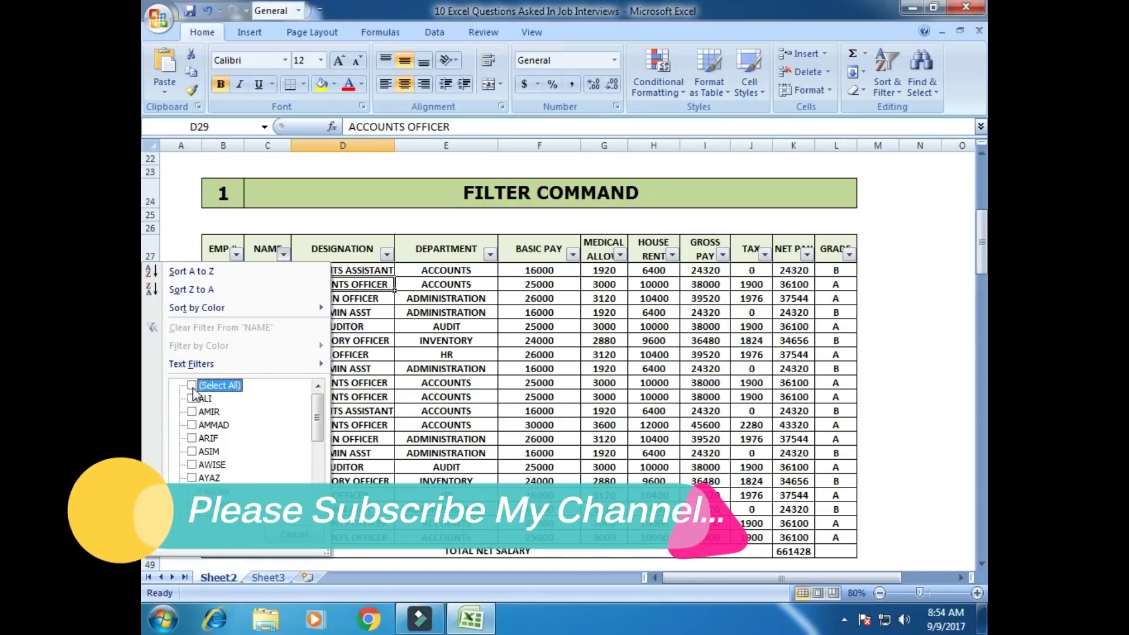
click(191, 387)
click(191, 387)
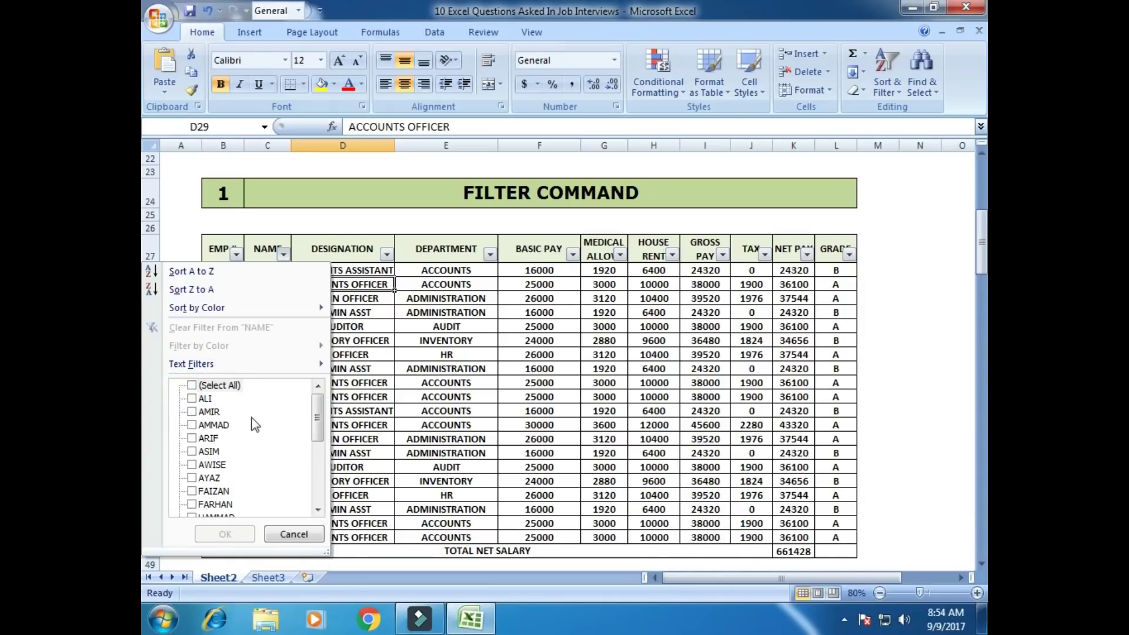
click(194, 400)
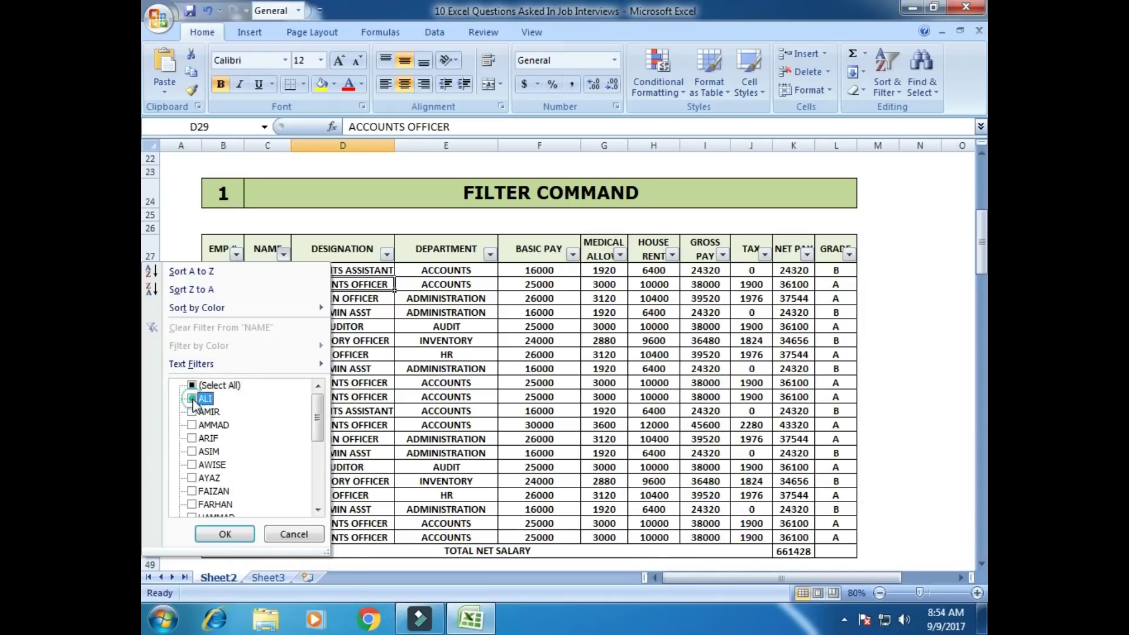
drag(317, 419, 318, 479)
click(192, 451)
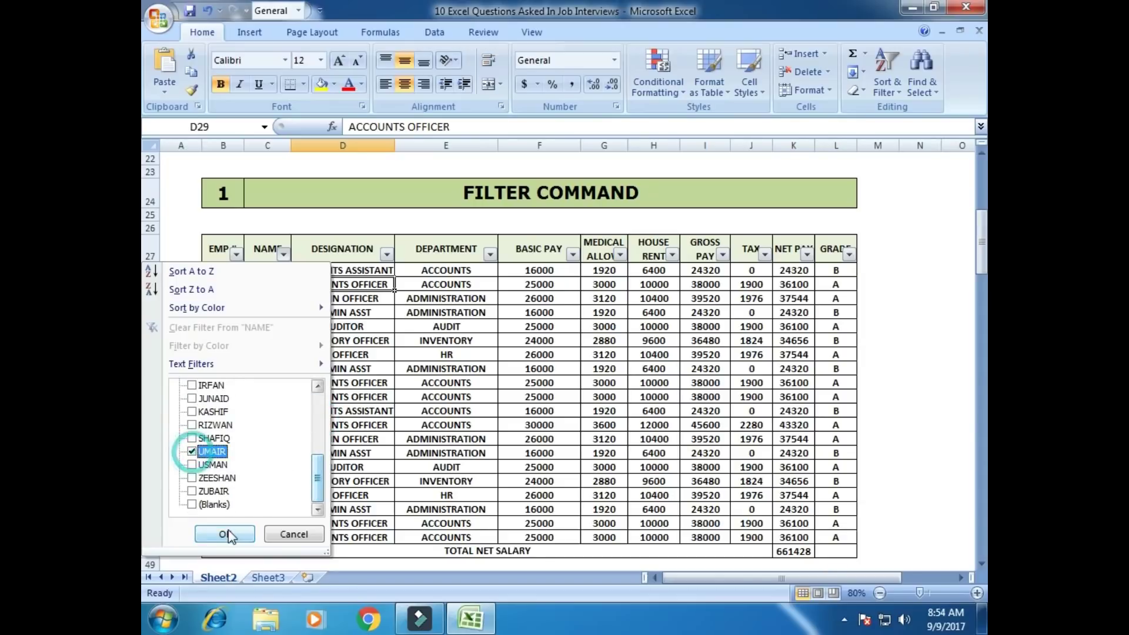
click(226, 534)
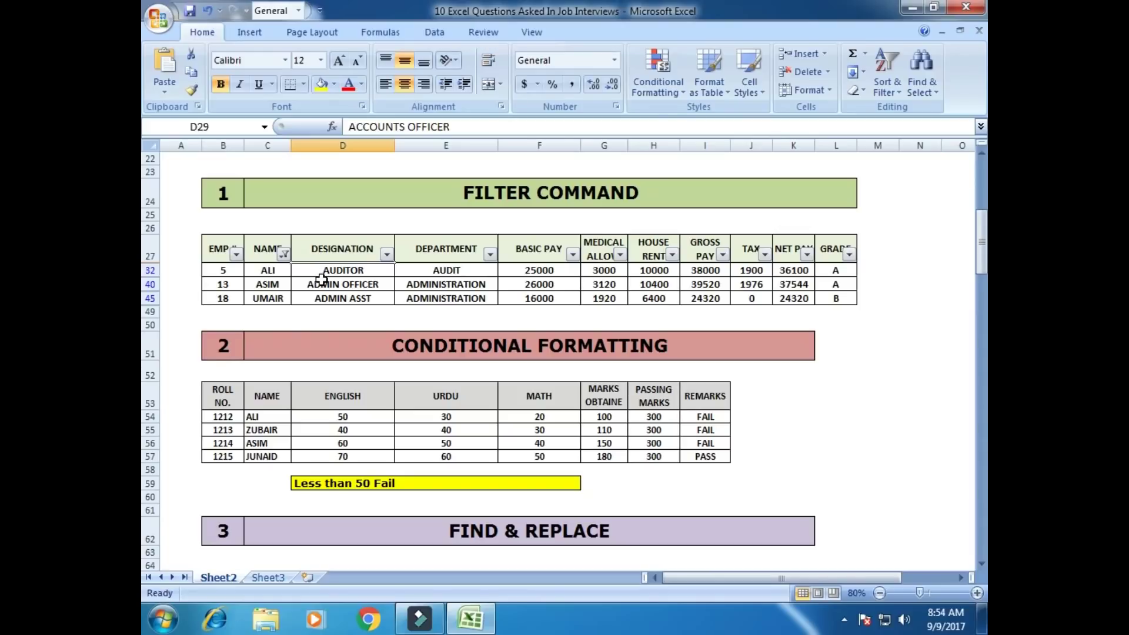
Step: Reset the NAME column filter to select all entries and show every employee row
click(284, 254)
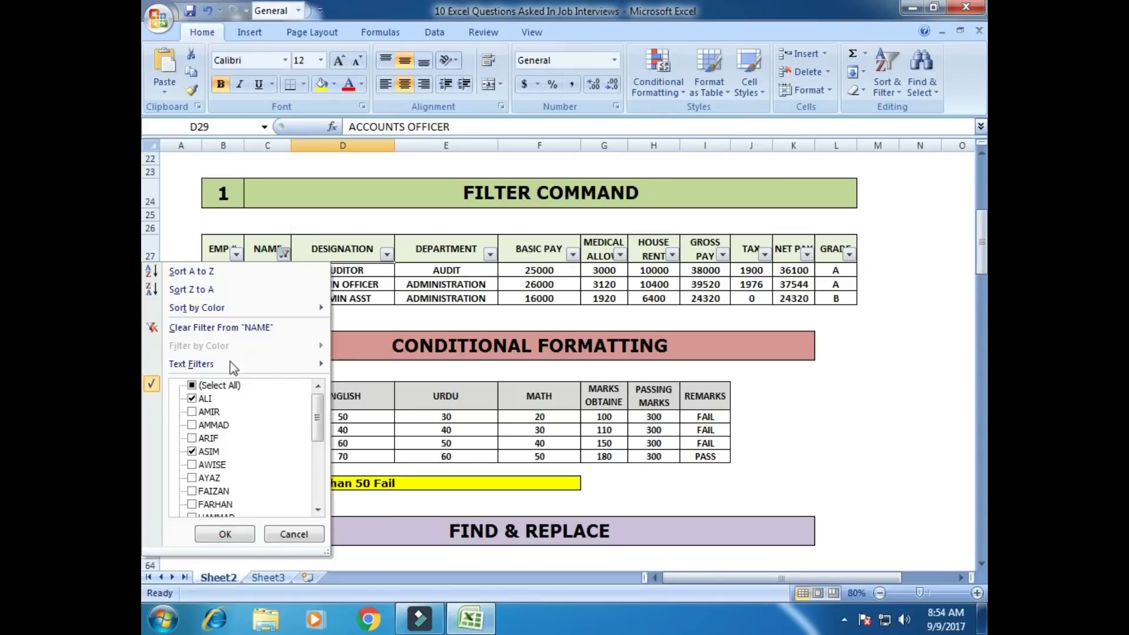
click(192, 385)
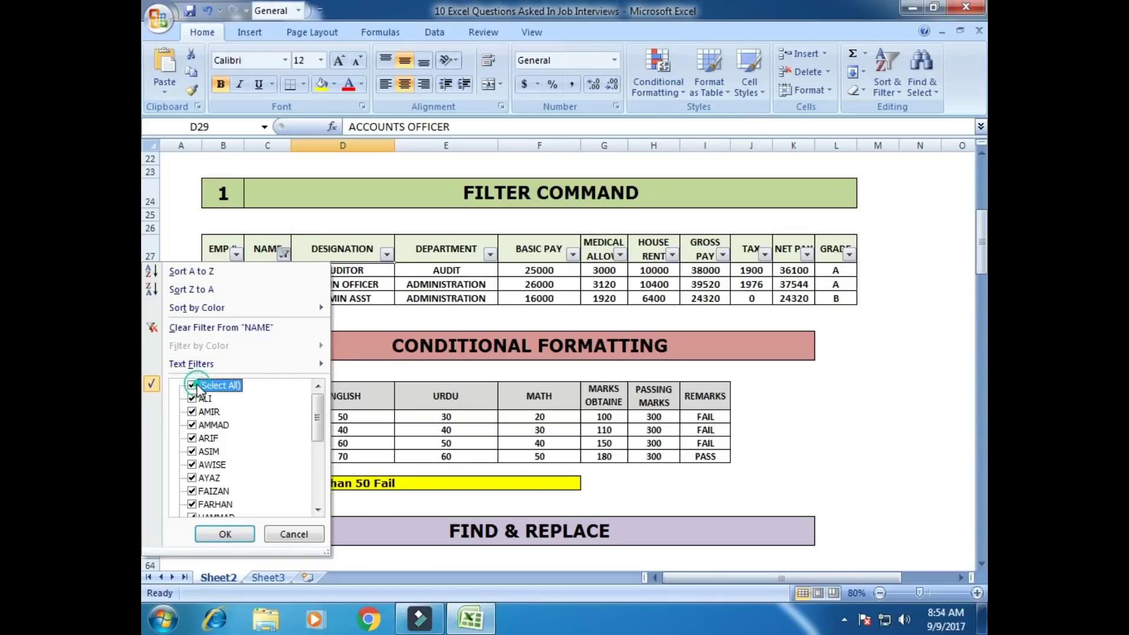
click(224, 533)
click(365, 312)
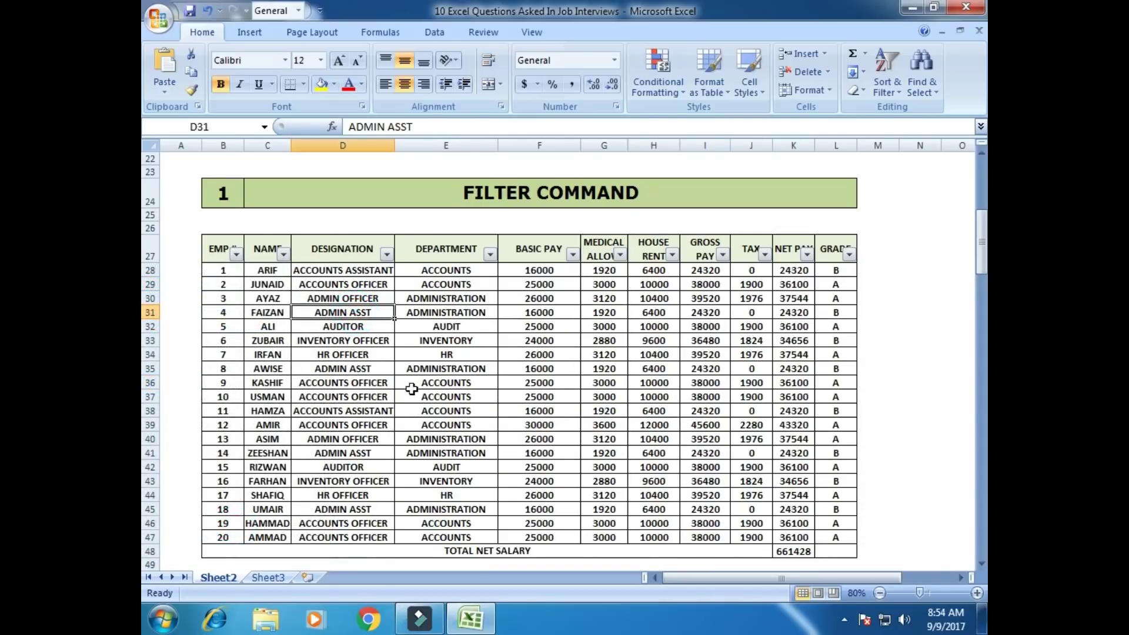
Step: Filter the DEPARTMENT column of the salary table to show only AUDIT
click(490, 254)
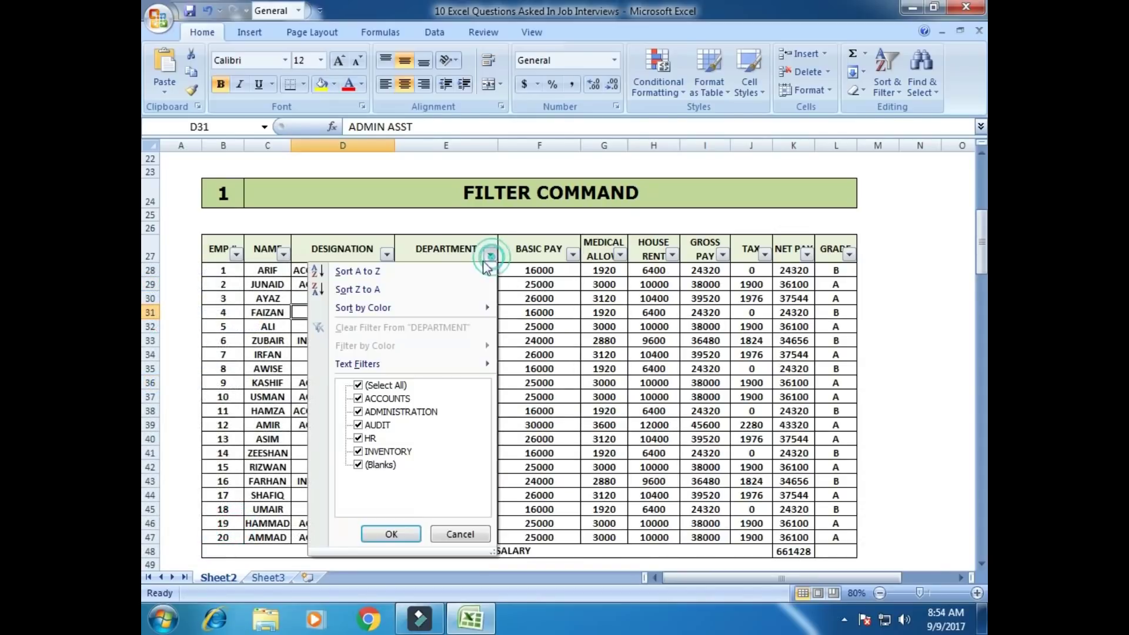
click(358, 386)
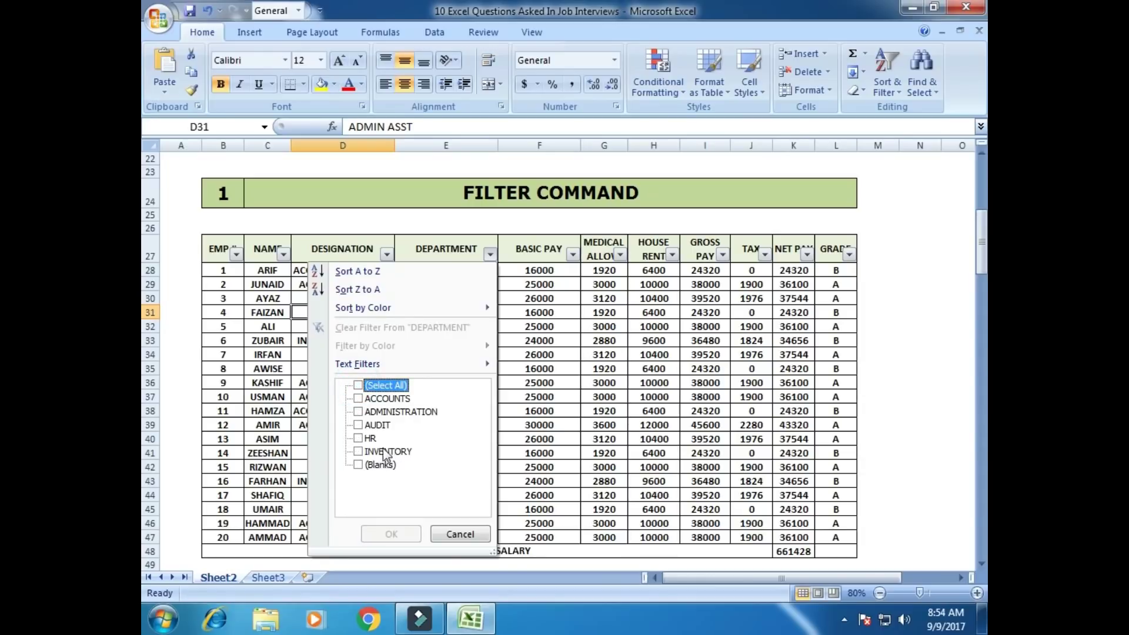
click(360, 426)
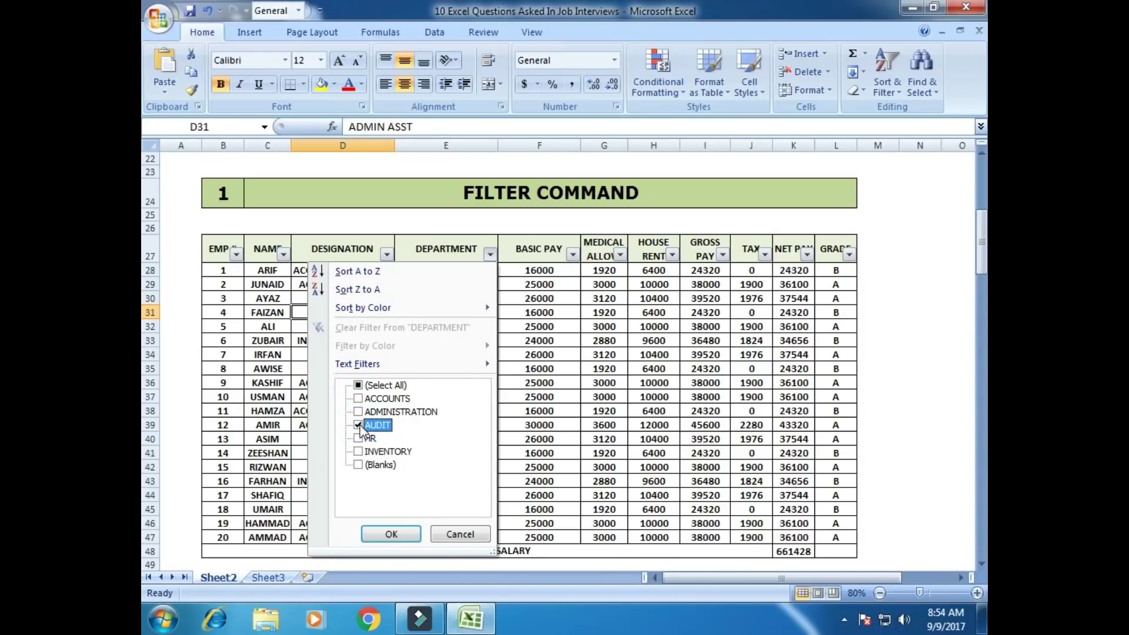
click(402, 532)
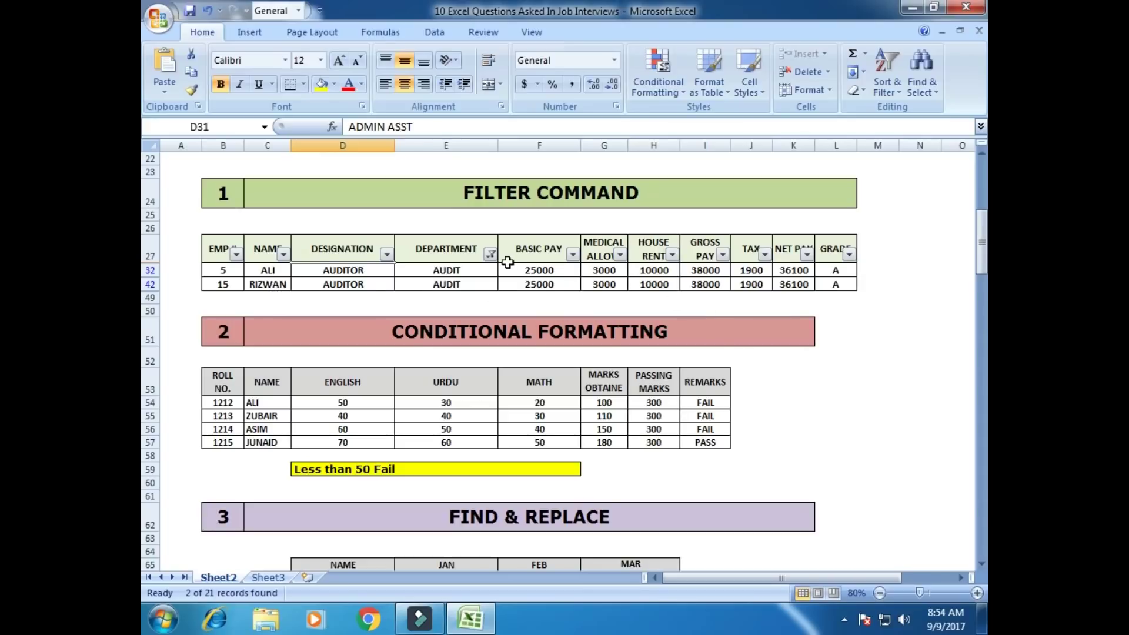
Step: Reset the DEPARTMENT column filter to select all departments
click(490, 254)
click(372, 385)
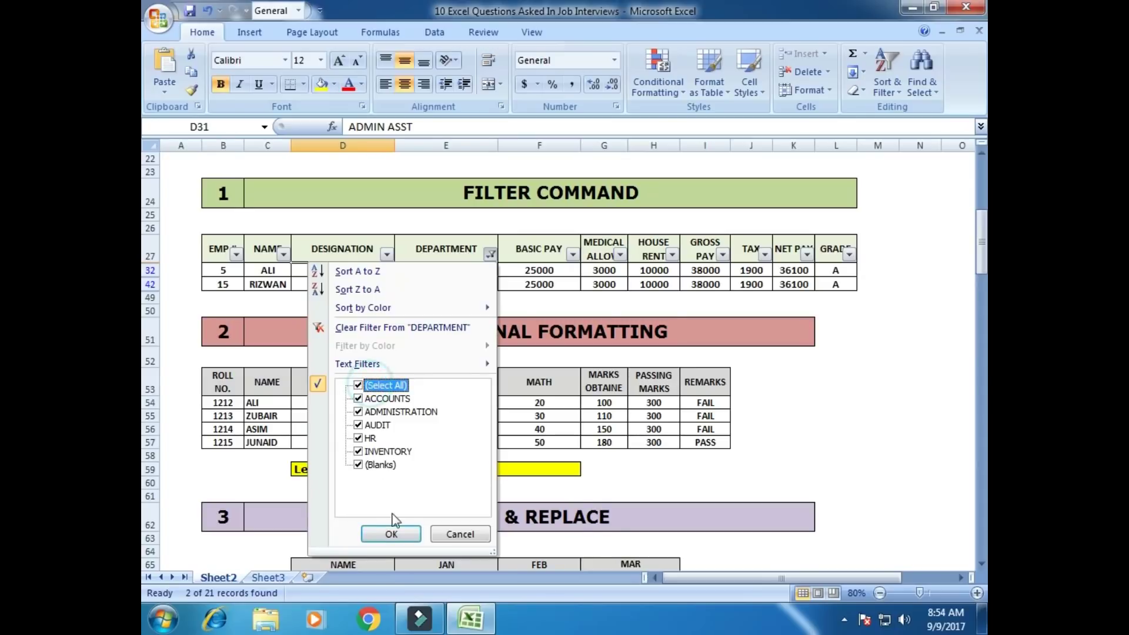
click(390, 533)
click(419, 298)
Step: Examine the marks table under CONDITIONAL FORMATTING, going through its column headers from ROLL NO. to REMARKS
scroll(502, 325, down, 1)
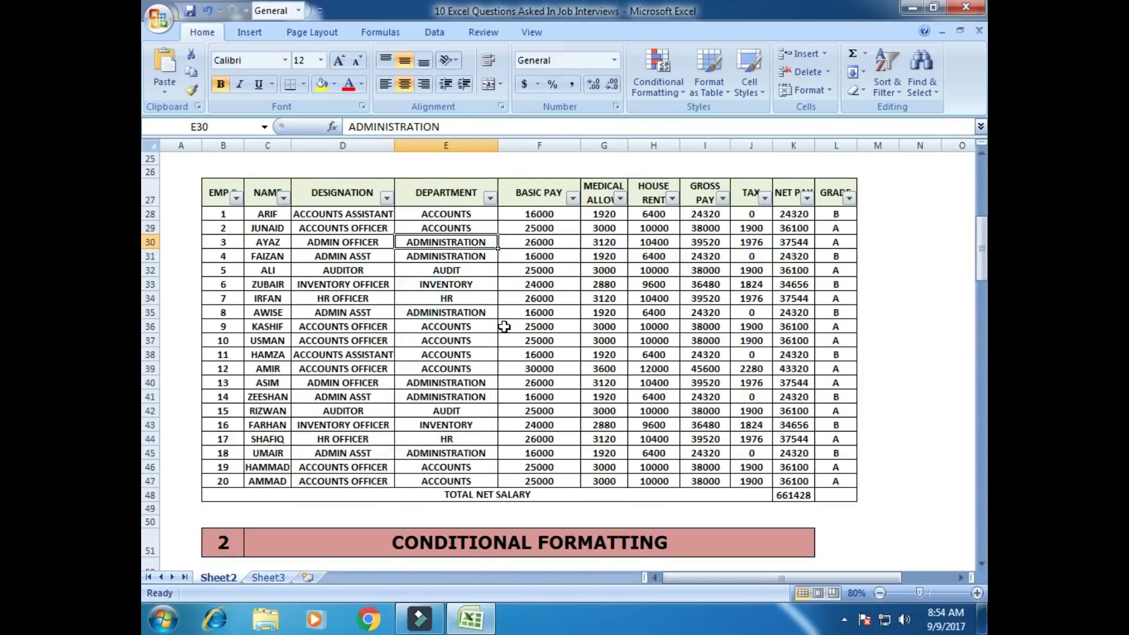
scroll(503, 324, up, 1)
scroll(488, 326, down, 1)
scroll(482, 327, down, 4)
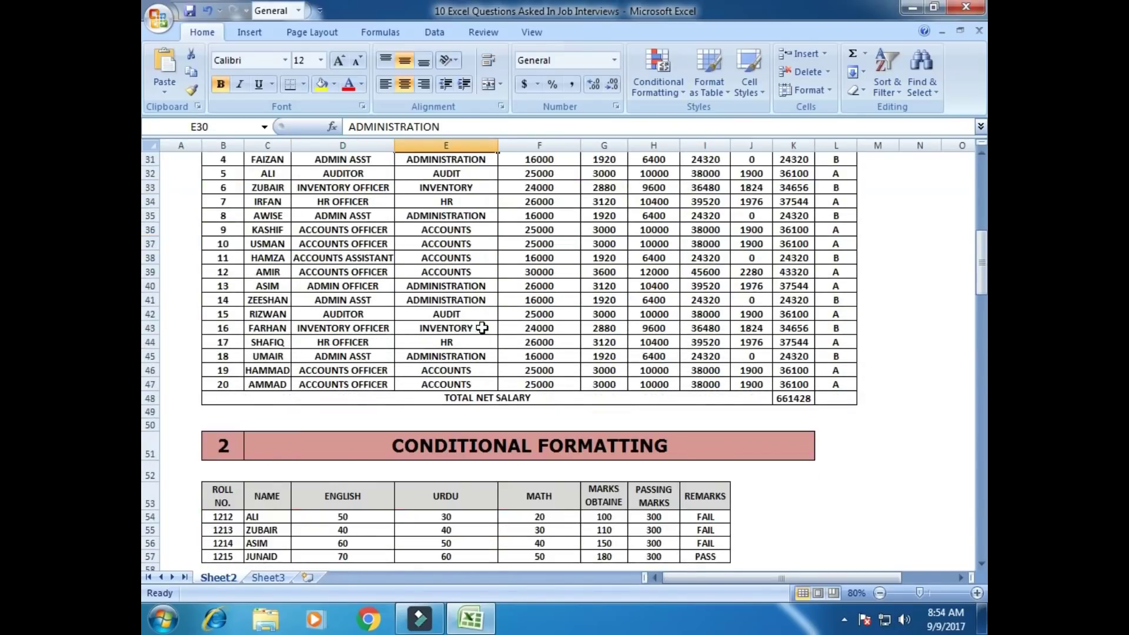
click(388, 273)
scroll(407, 278, down, 1)
scroll(406, 279, down, 2)
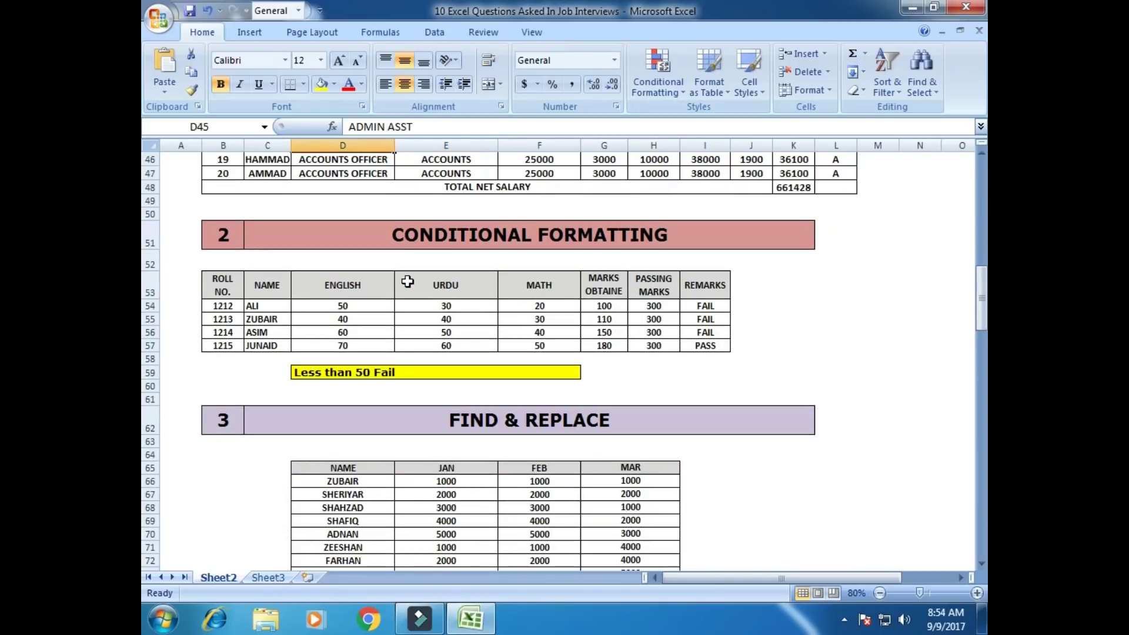
click(220, 287)
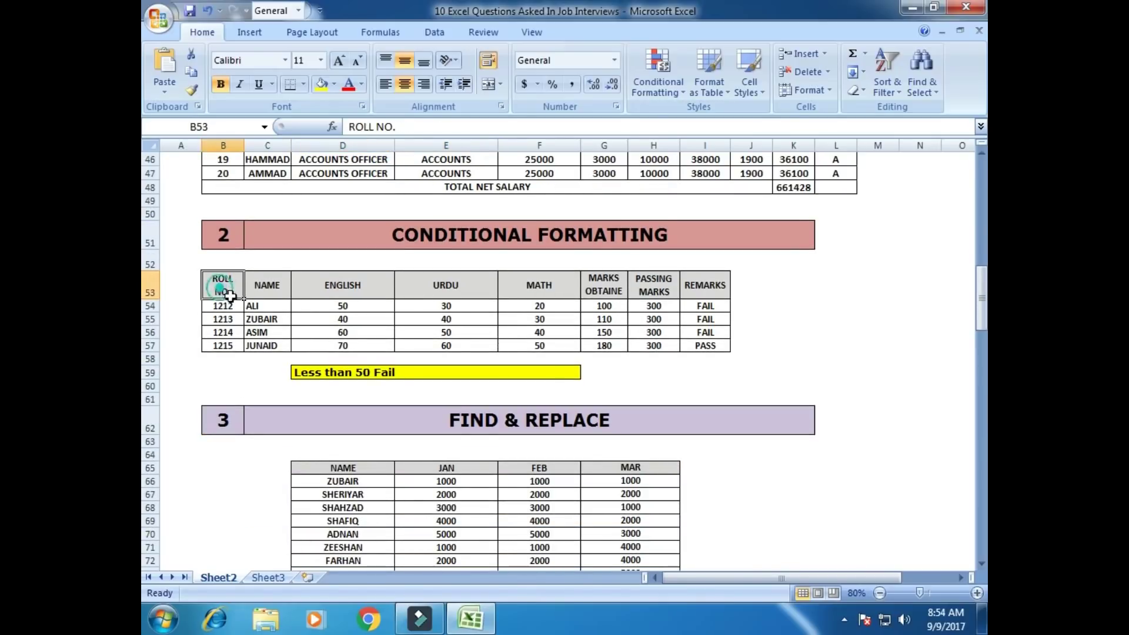
click(267, 288)
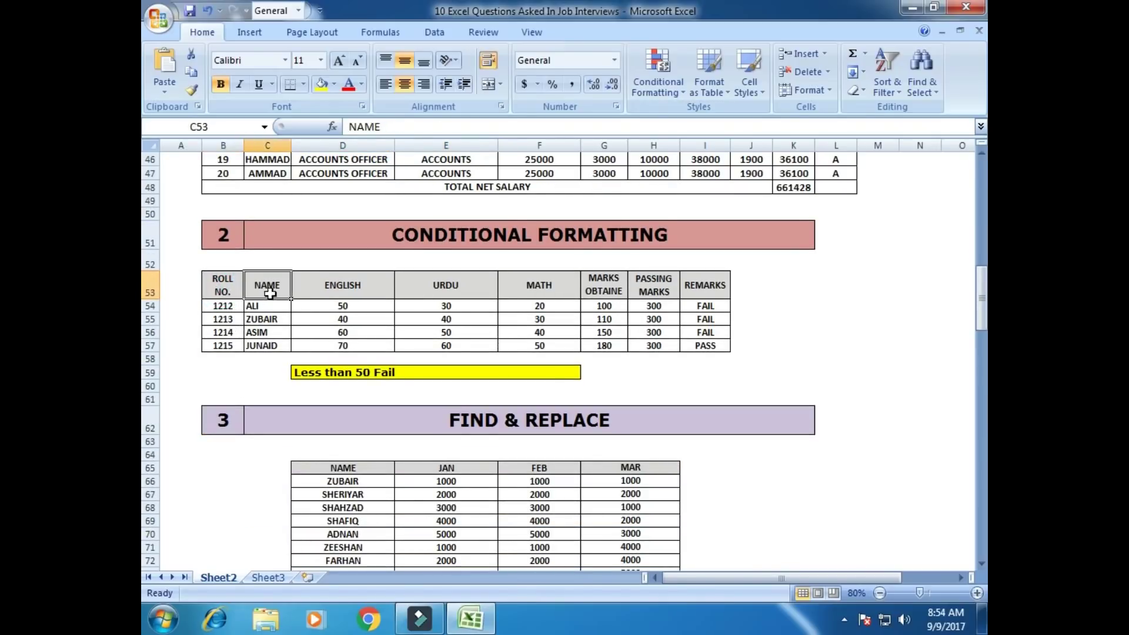
click(328, 289)
click(451, 288)
click(523, 291)
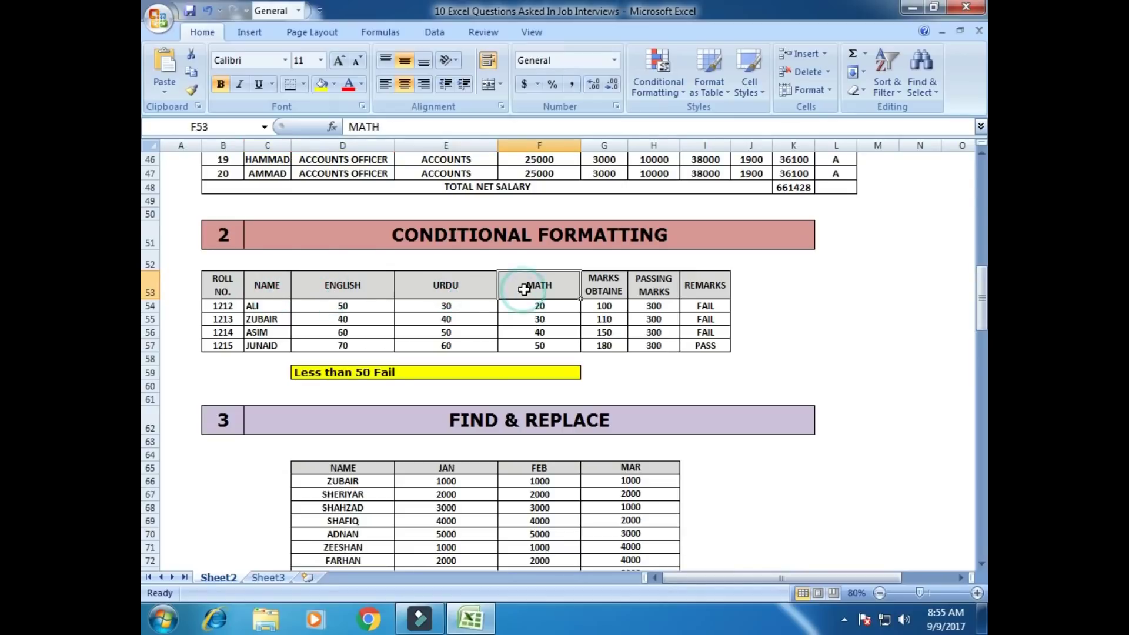
click(598, 288)
click(649, 290)
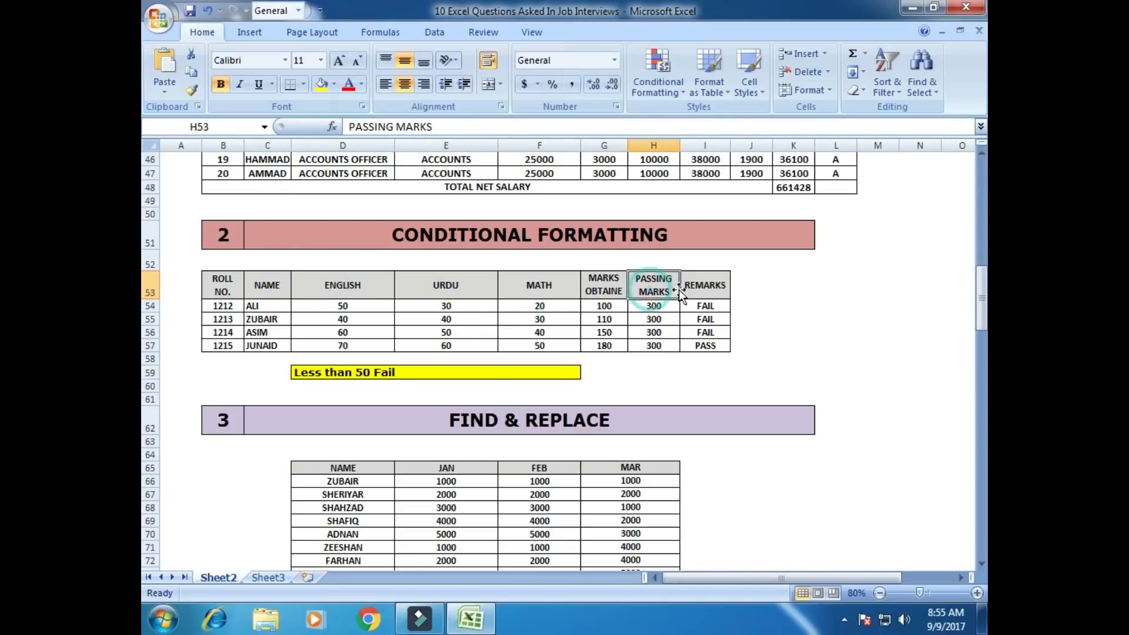
click(702, 287)
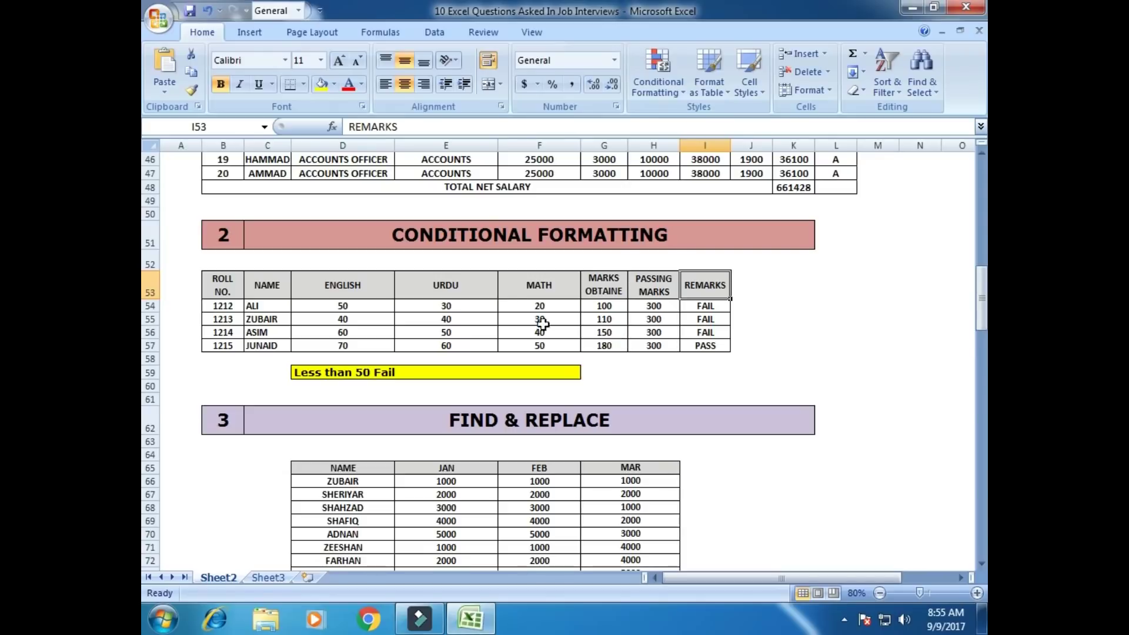
Step: Highlight ENGLISH marks less than 50 in D54:D57 with Light Red Fill with Dark Red Text
click(330, 308)
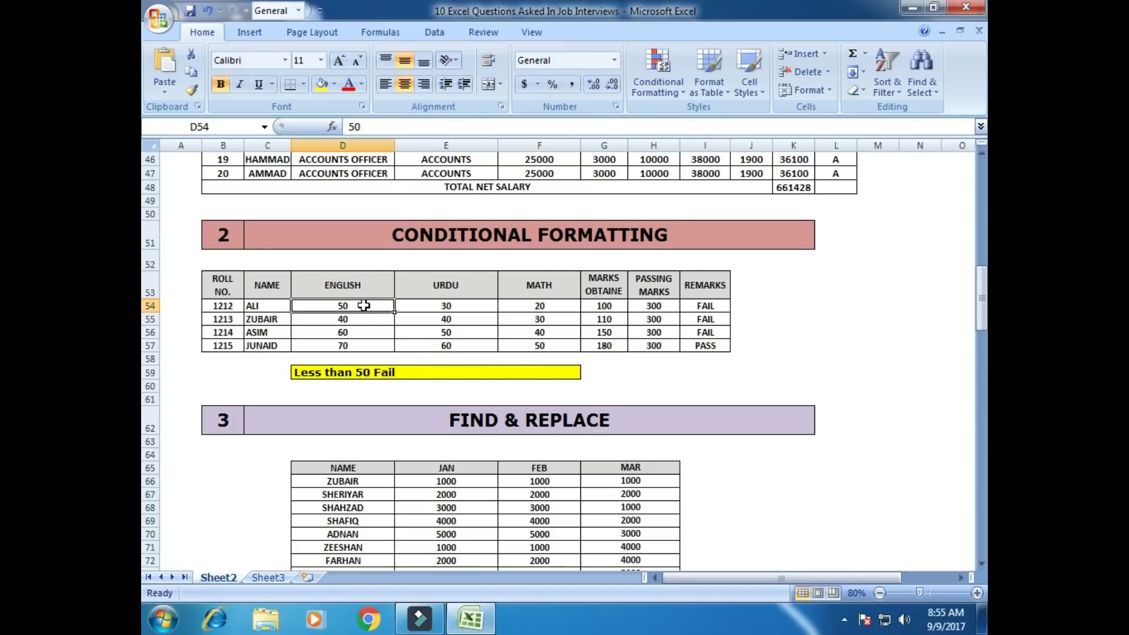
drag(364, 306, 362, 345)
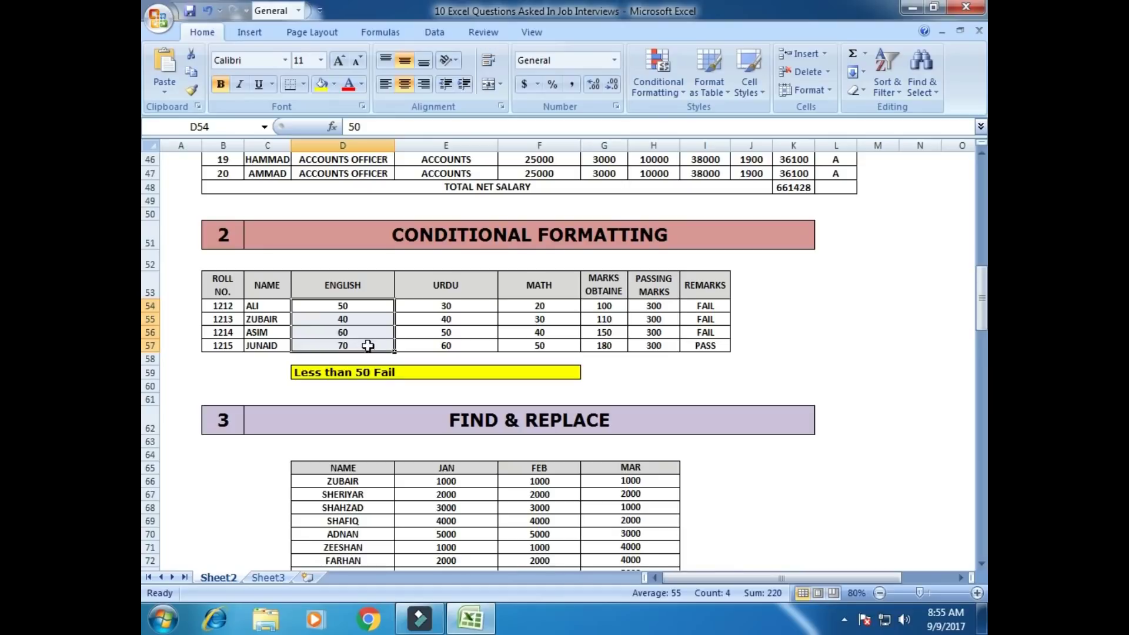
click(460, 333)
click(361, 307)
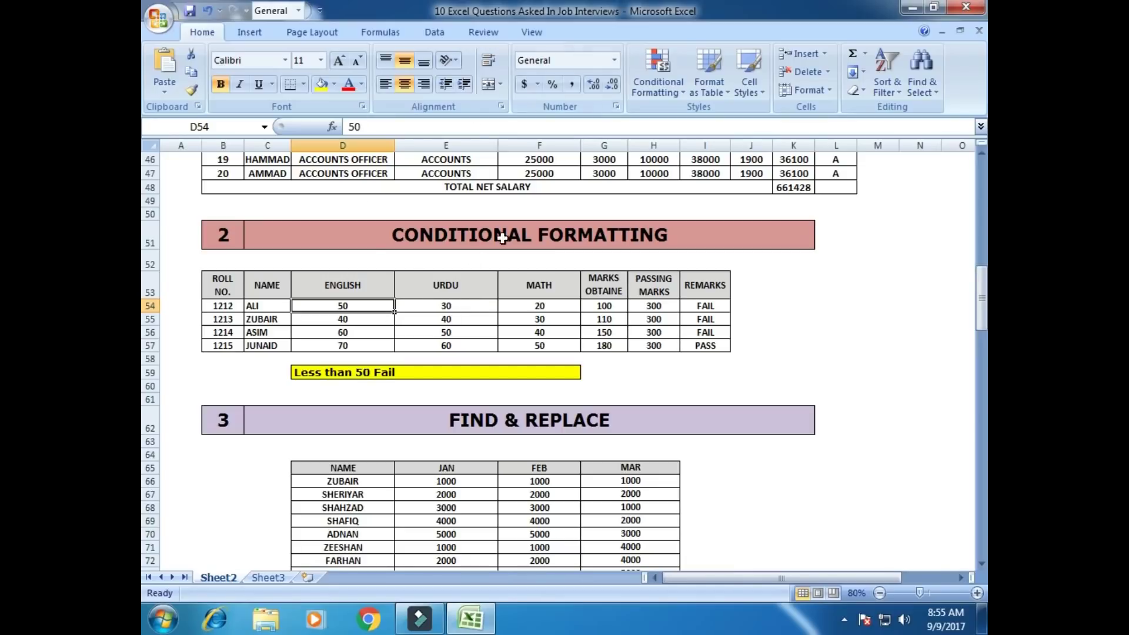
drag(373, 303, 368, 343)
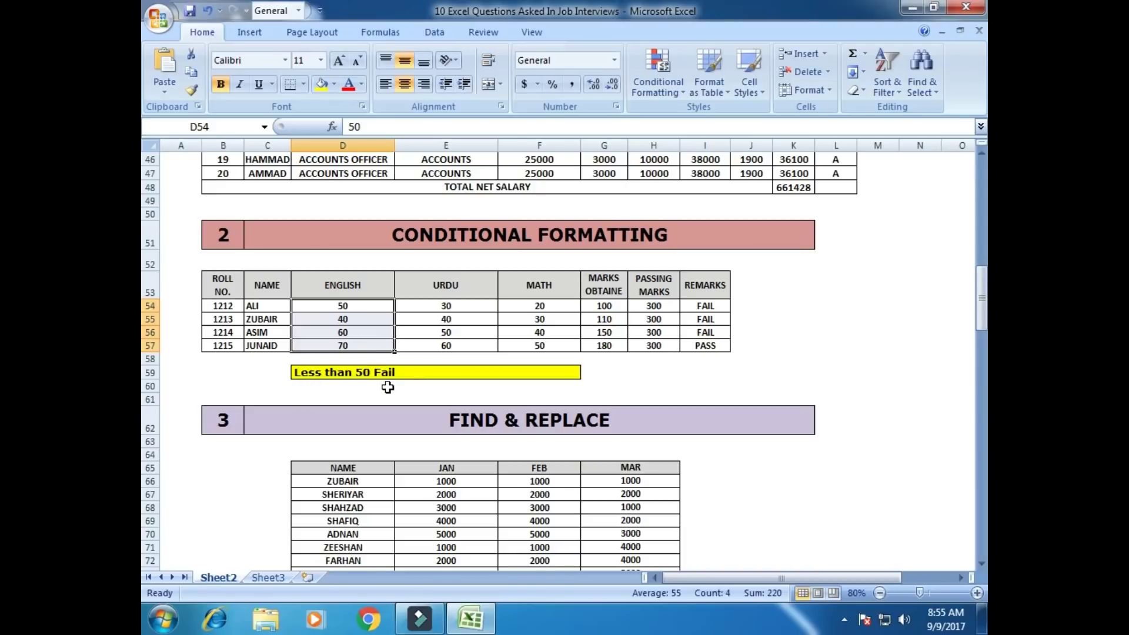
click(657, 83)
mouse_move(667, 121)
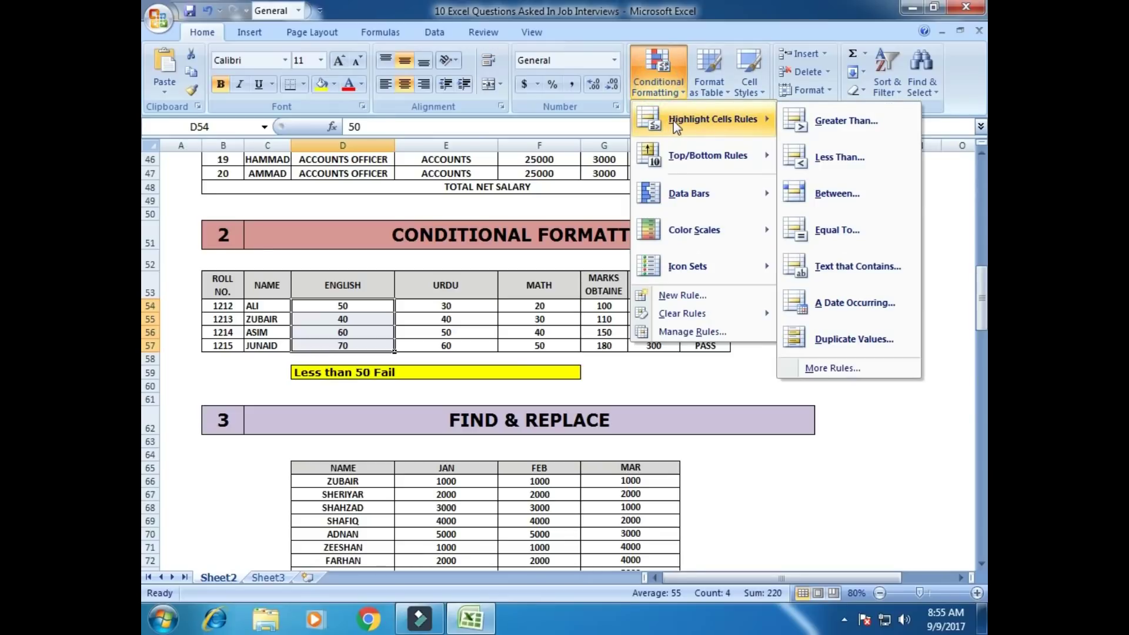
click(872, 169)
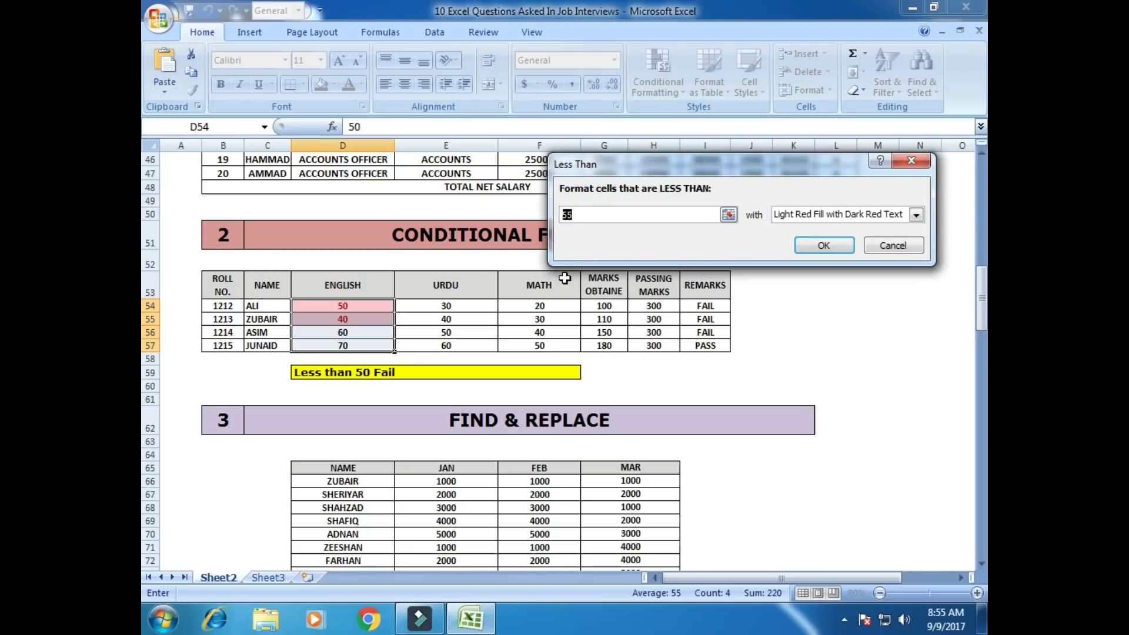
text(50)
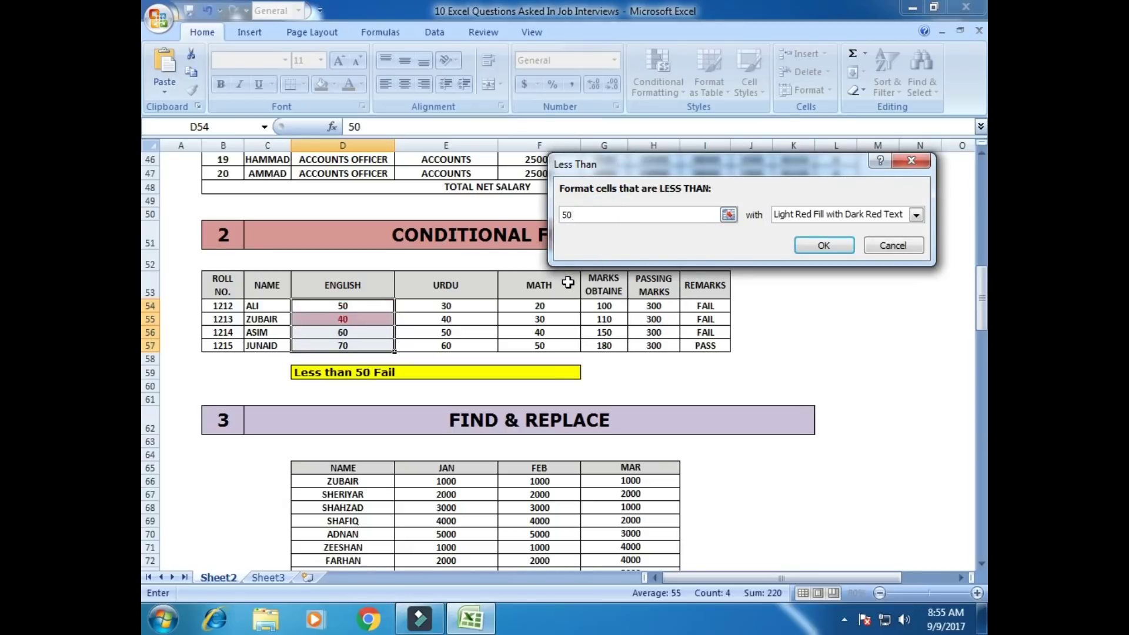
click(823, 245)
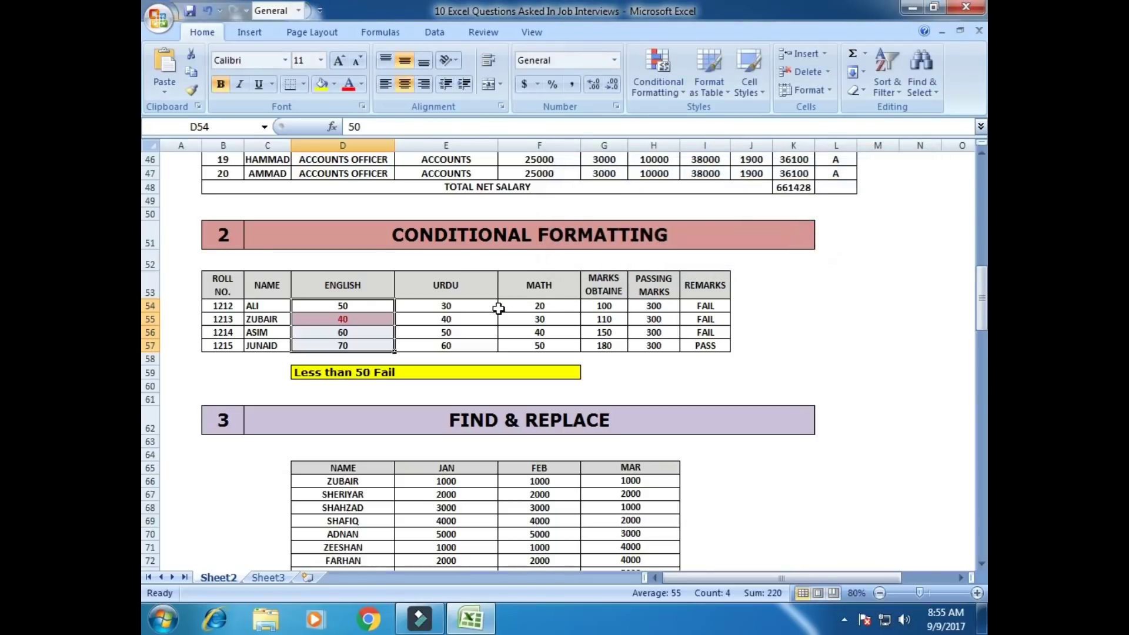
click(481, 306)
click(360, 320)
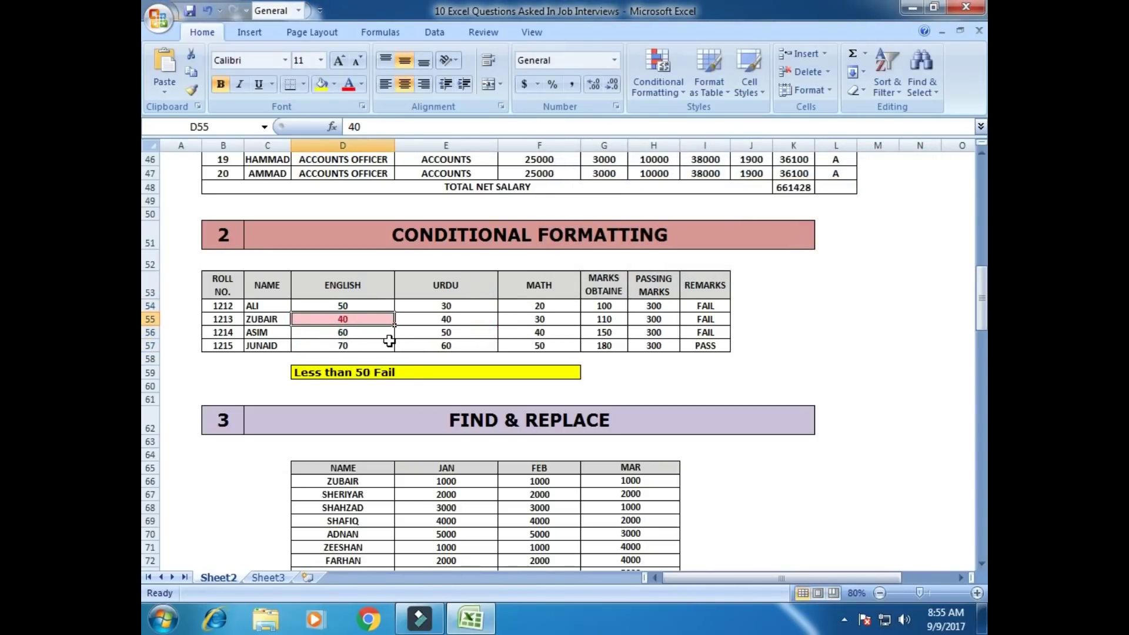
click(267, 322)
click(330, 322)
Step: Apply a Less Than 50 highlight rule to the URDU marks in E54:E57 using Light Red Fill with Dark Red Text
click(471, 310)
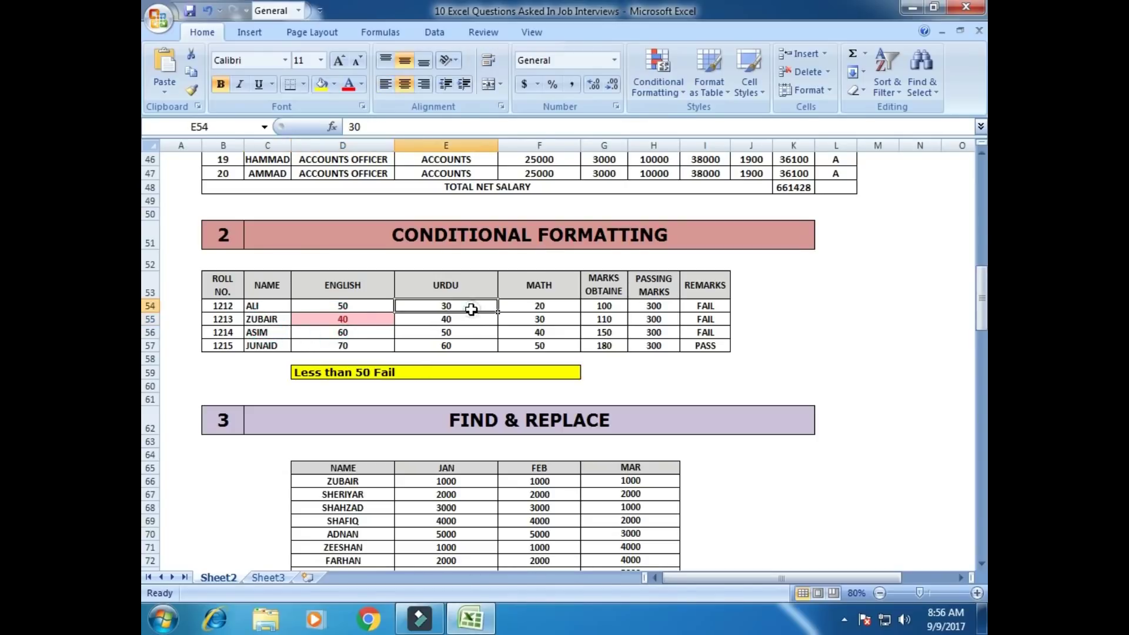
drag(471, 310, 471, 344)
click(657, 73)
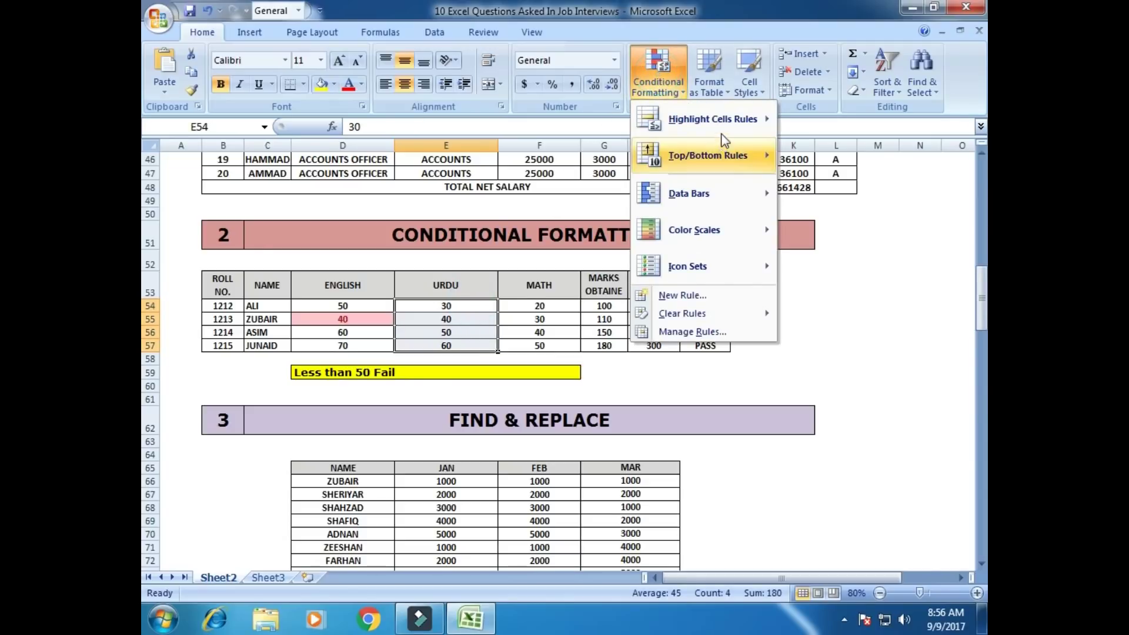
mouse_move(735, 118)
click(829, 159)
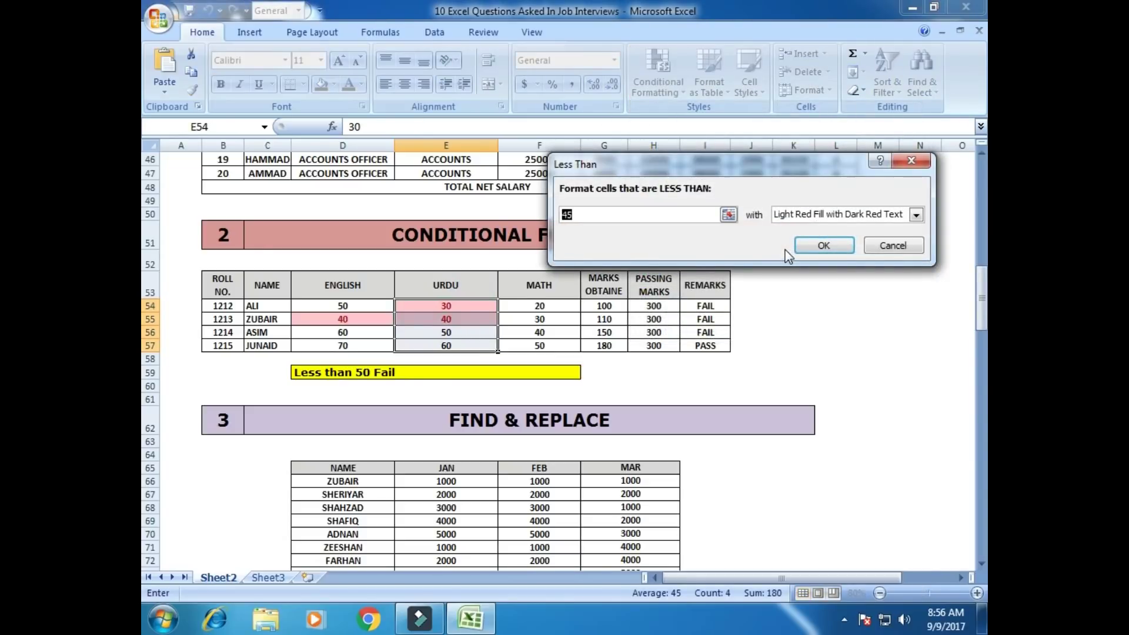
text(50)
click(823, 245)
click(449, 306)
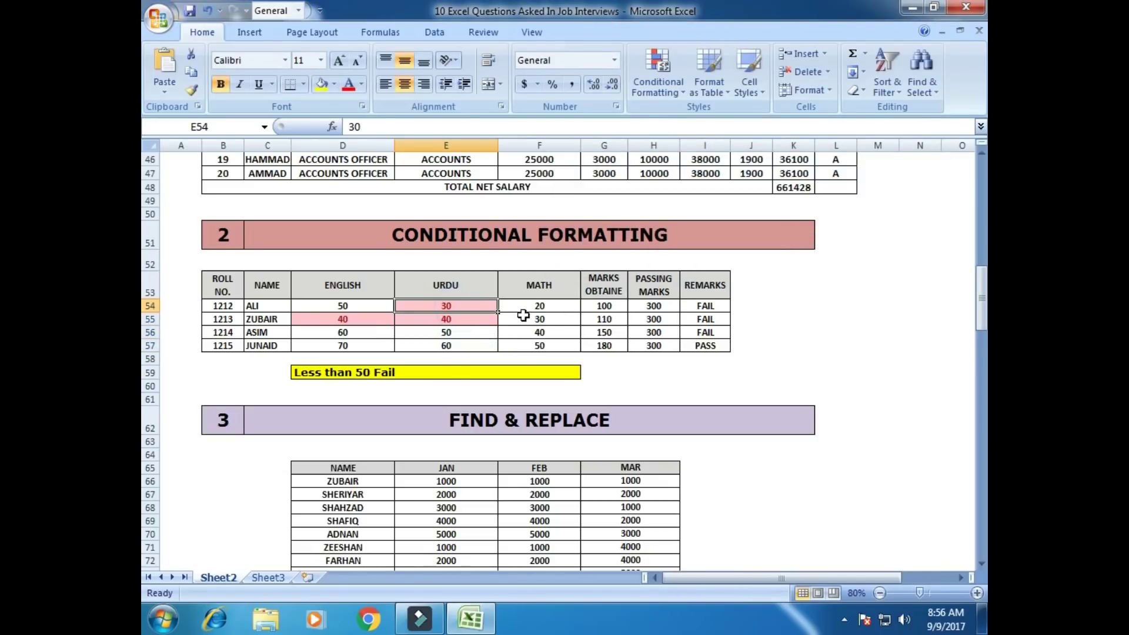
Step: Add a Less Than 50 rule with Light Red Fill with Dark Red Text to the MATH marks in F54:F57
drag(526, 306, 529, 343)
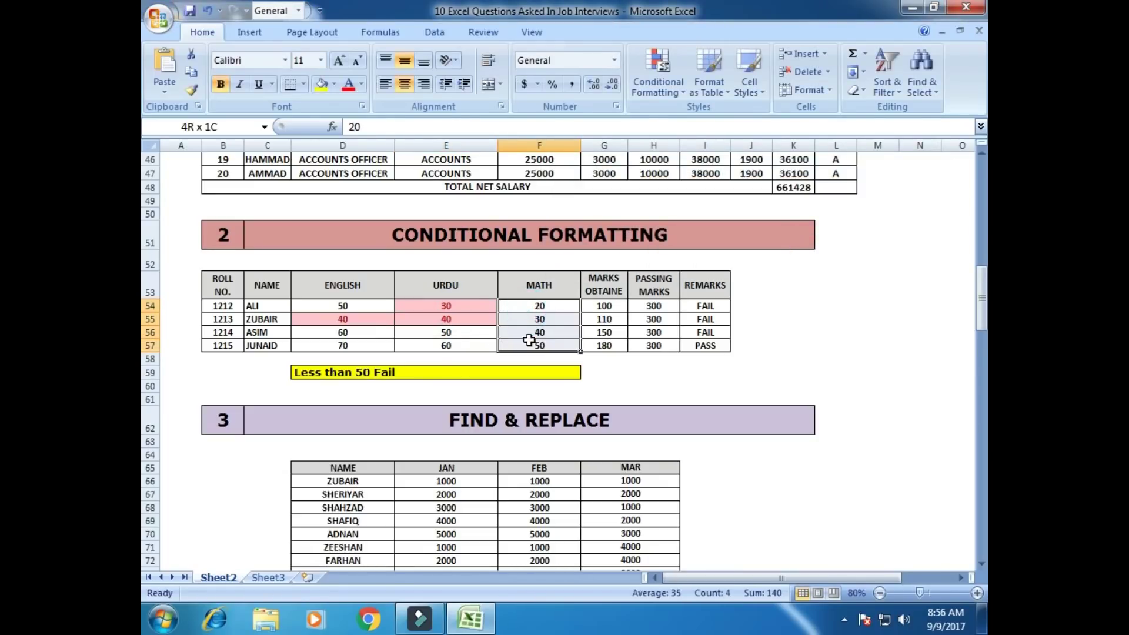
click(659, 91)
mouse_move(705, 118)
click(840, 157)
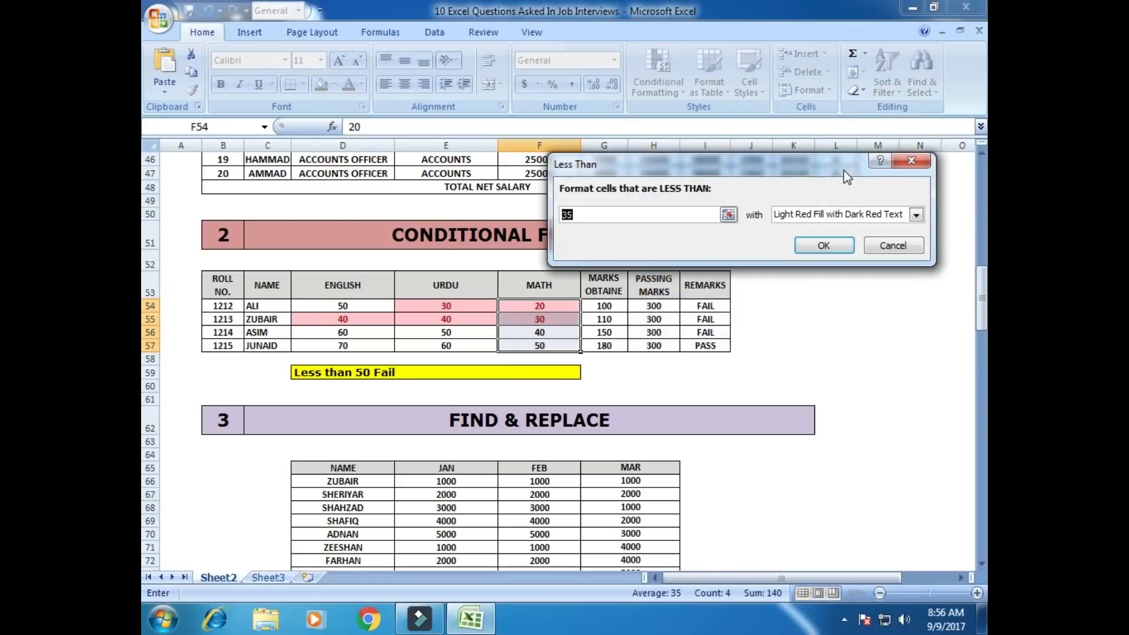
text(50)
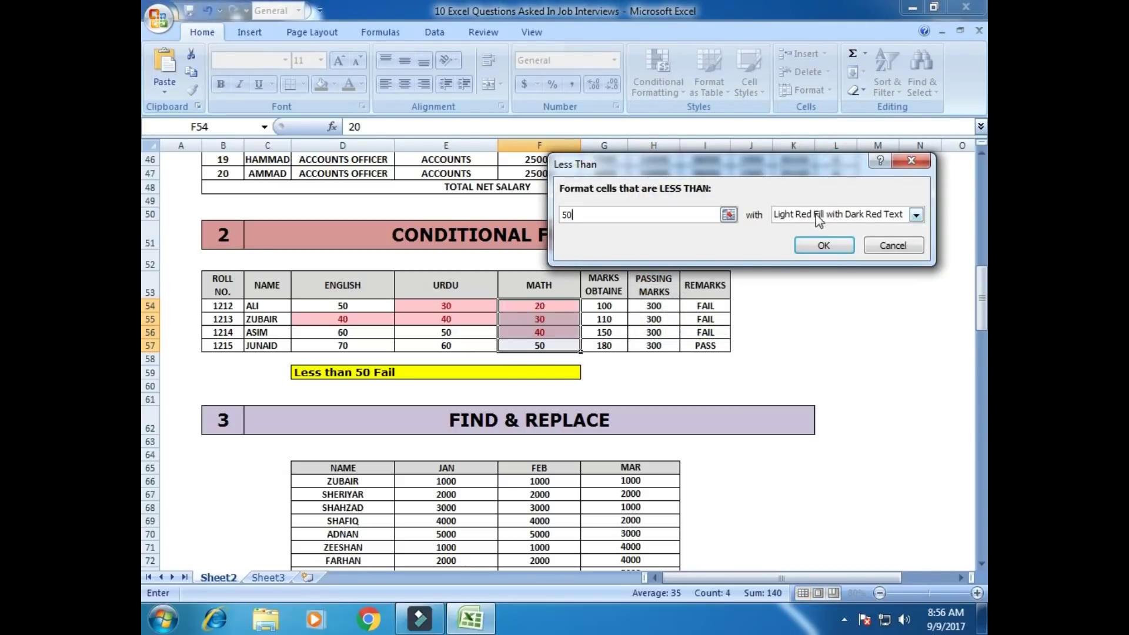
click(823, 245)
click(834, 359)
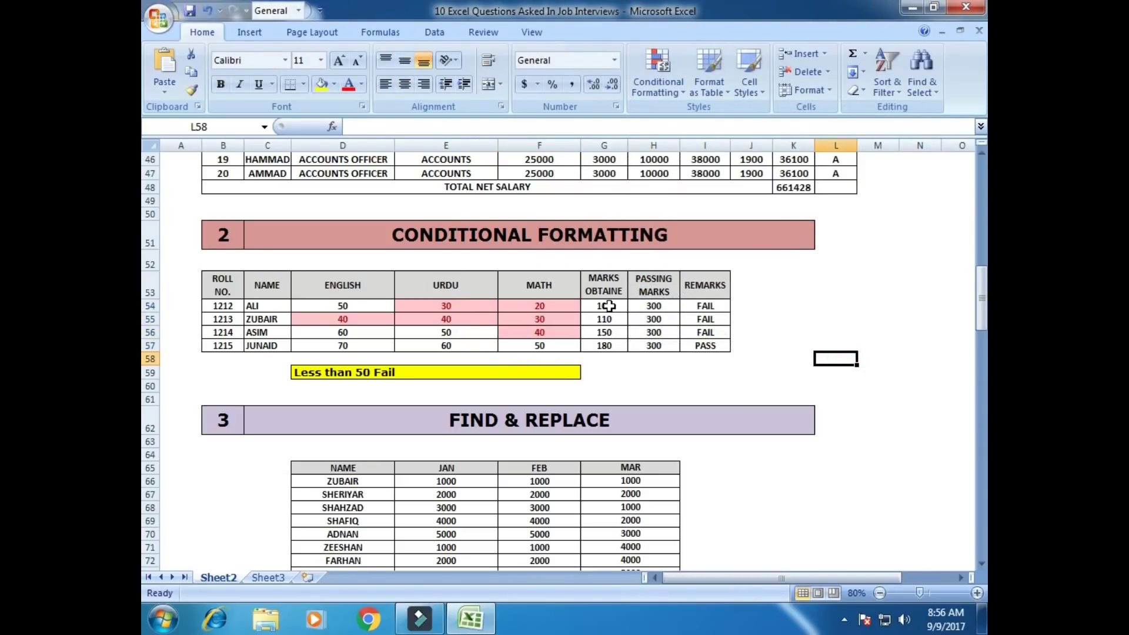
Step: Examine the marks-obtained formula and passing marks, and compare each student's highlighted subject marks with the REMARKS entry
double_click(609, 306)
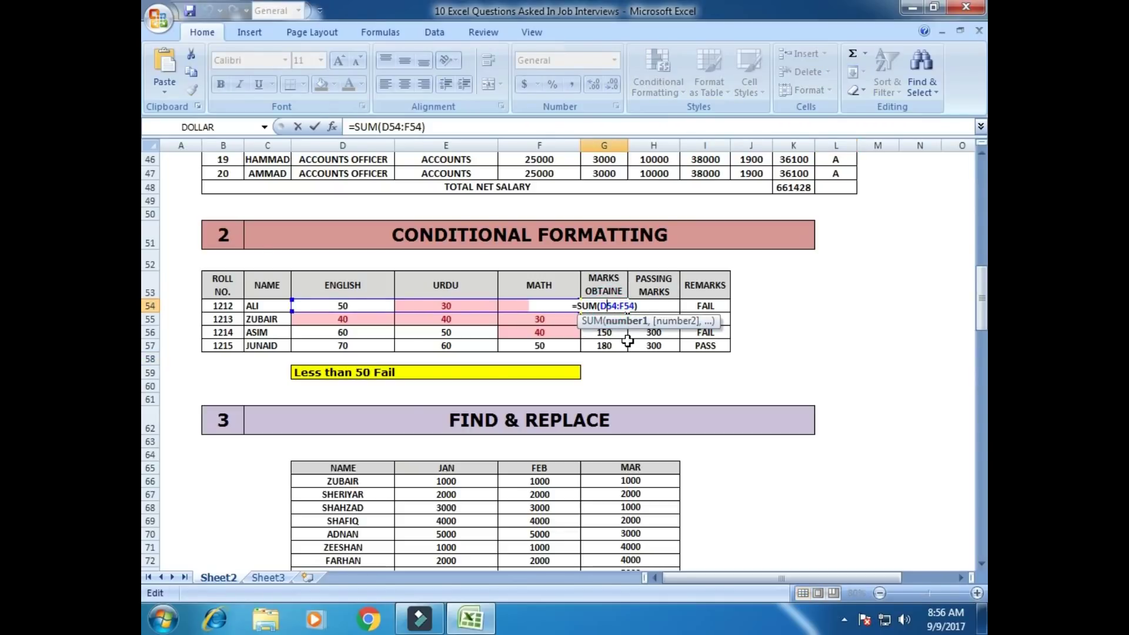
key(Return)
click(652, 307)
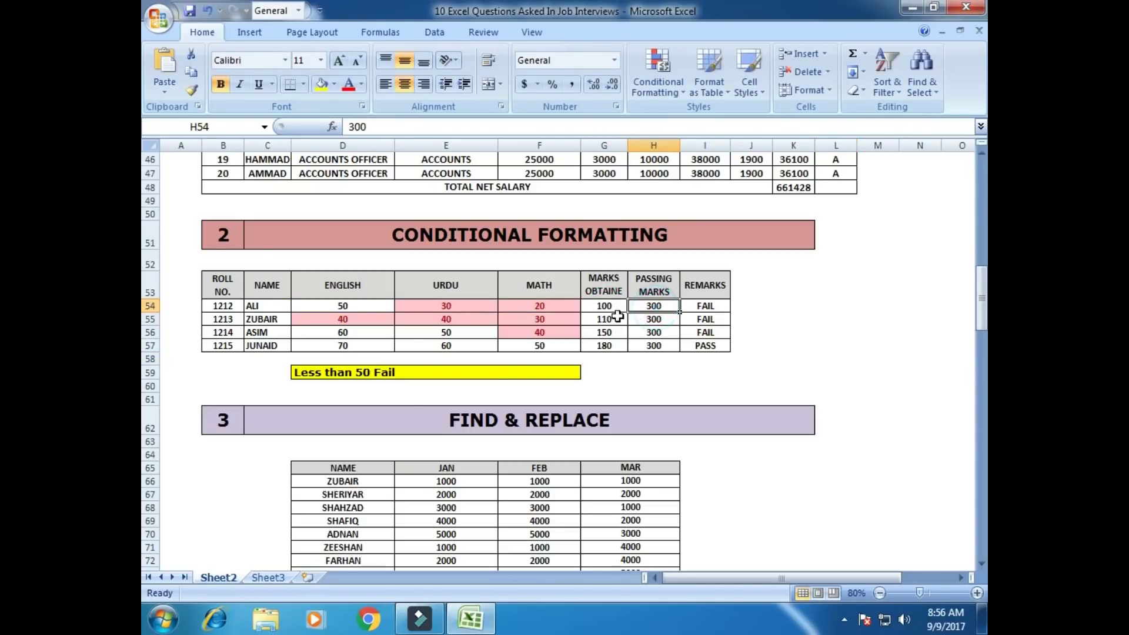
click(700, 309)
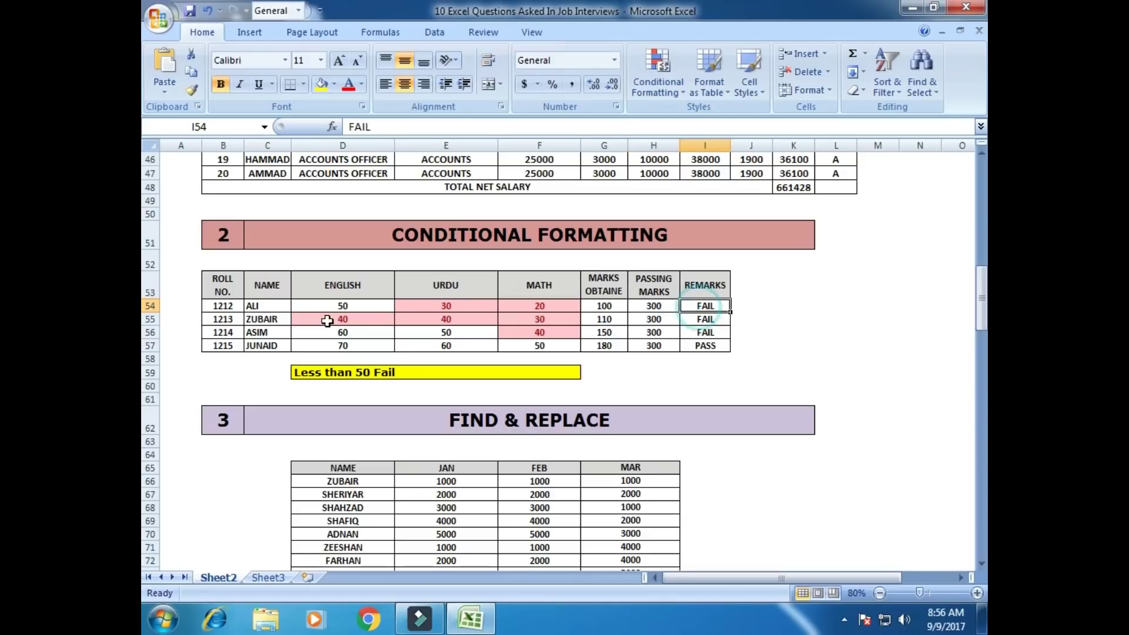
click(459, 307)
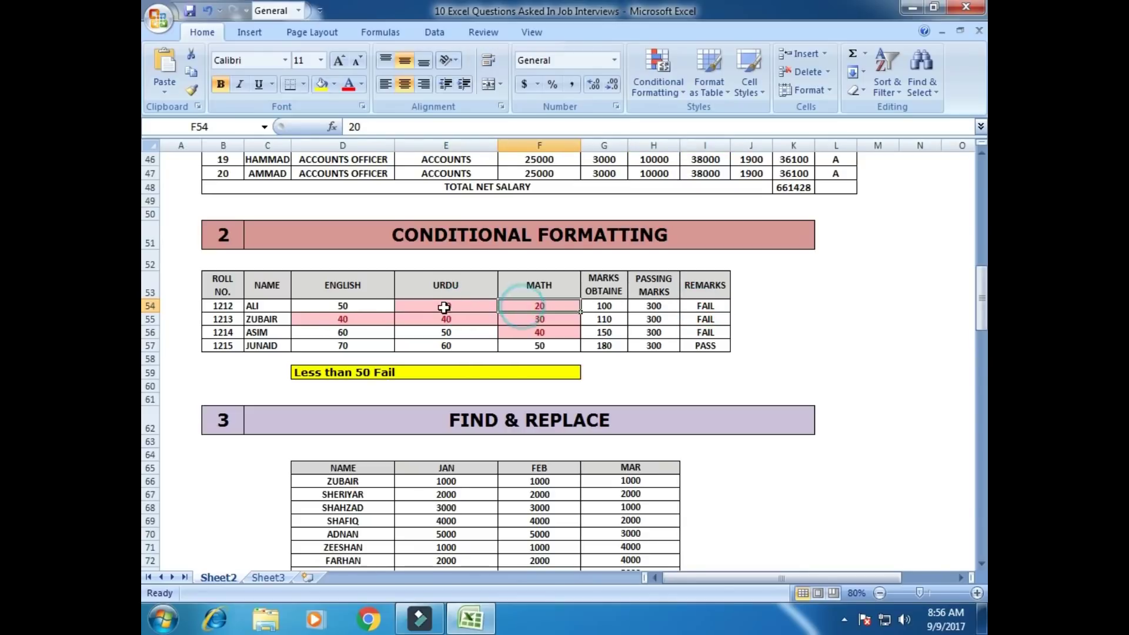
click(518, 306)
click(708, 307)
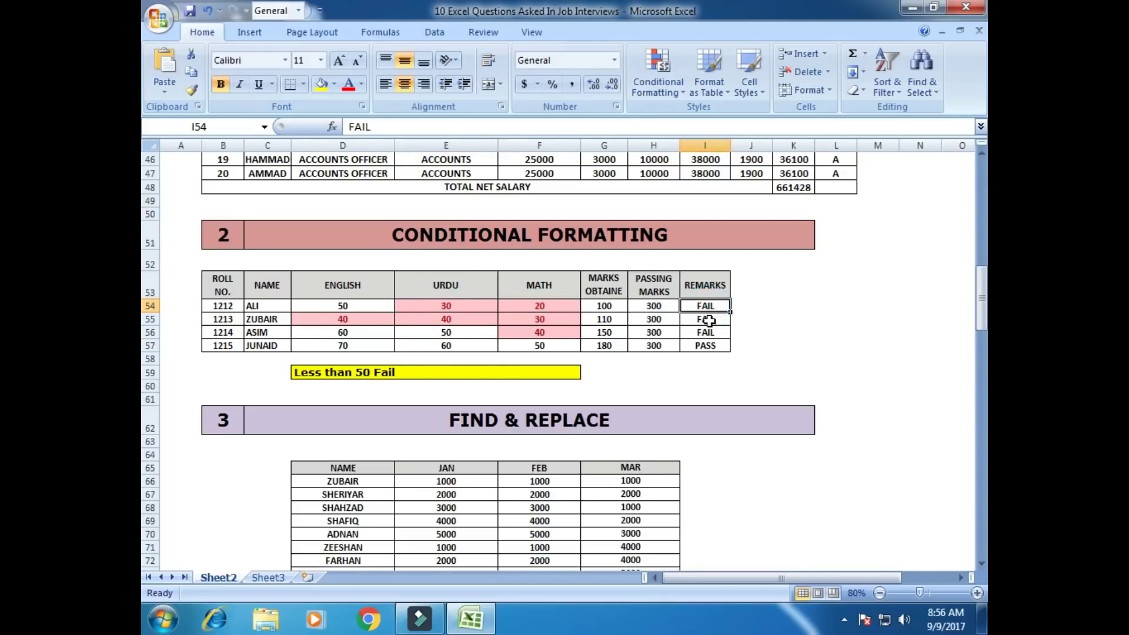
click(695, 319)
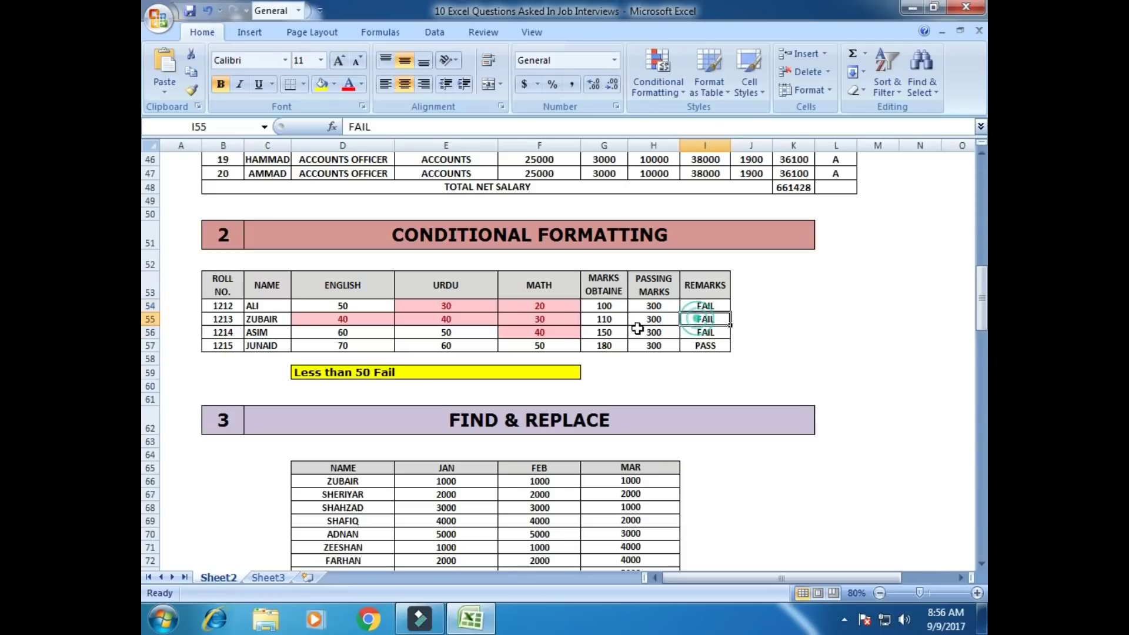
click(561, 334)
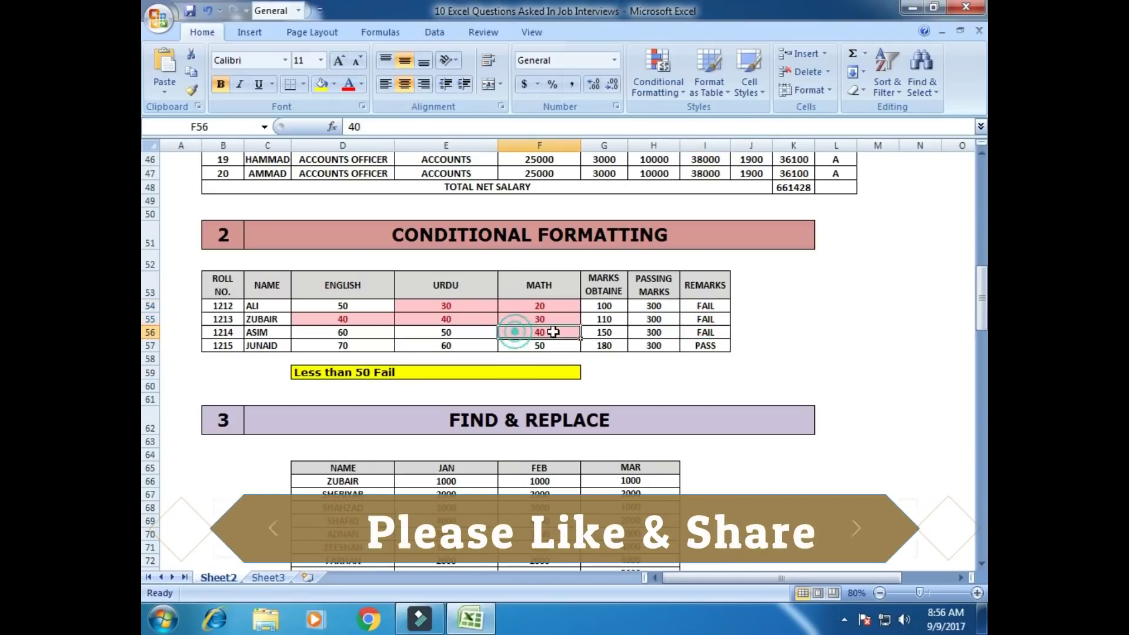
click(694, 332)
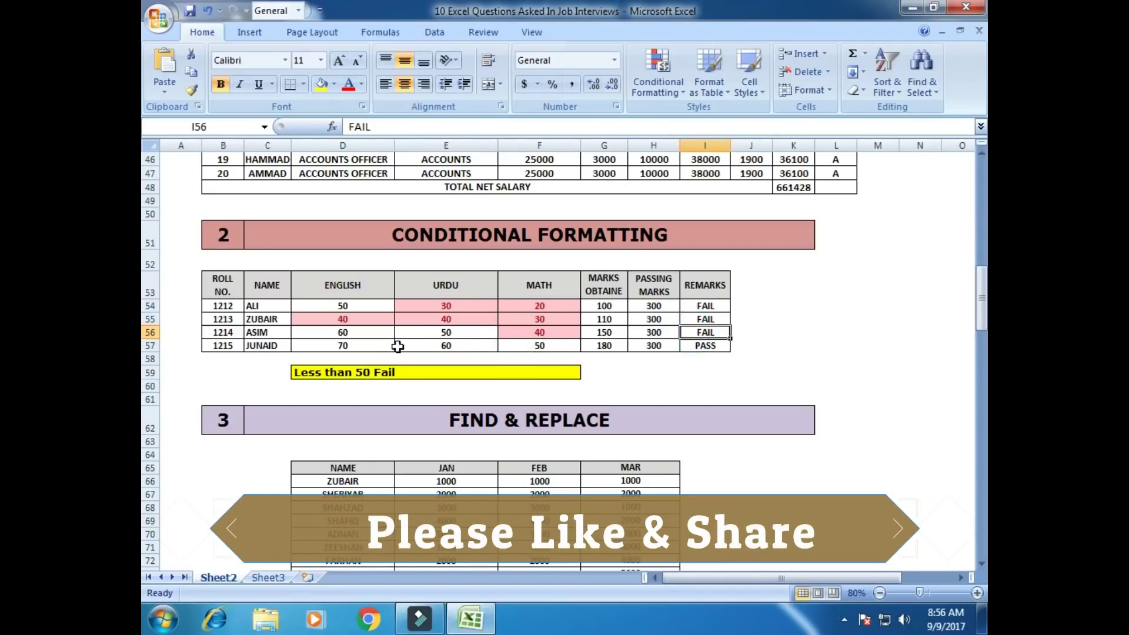
click(344, 347)
click(435, 345)
click(525, 346)
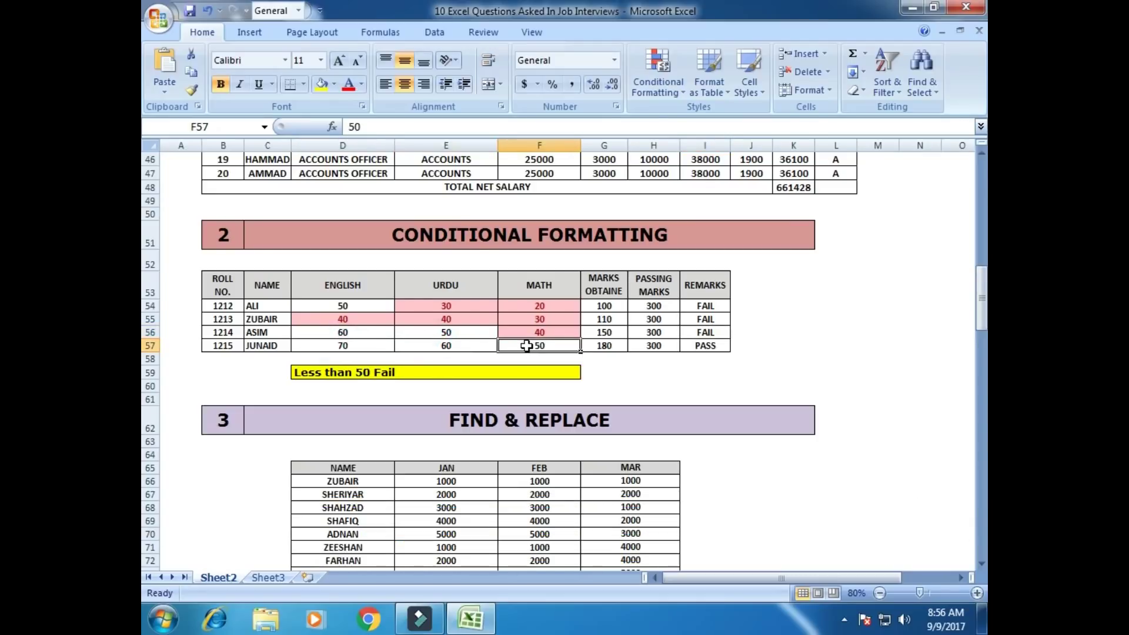
click(698, 343)
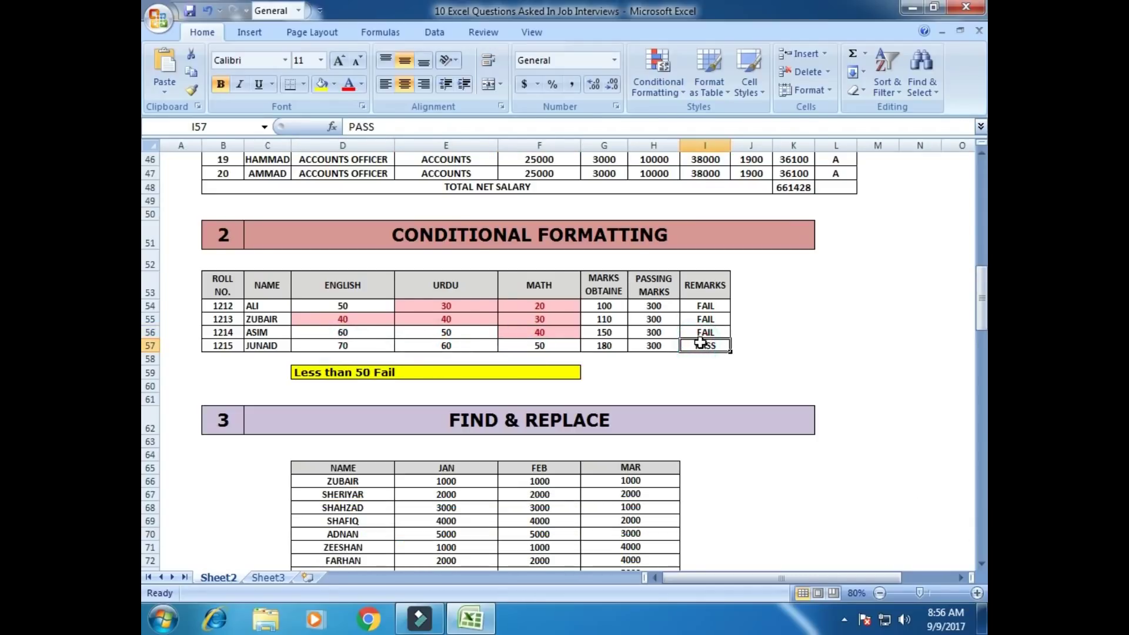
Step: Use Find to locate another occurrence of the first name listed in the FIND & REPLACE table, and close the search
scroll(732, 341, down, 3)
click(761, 333)
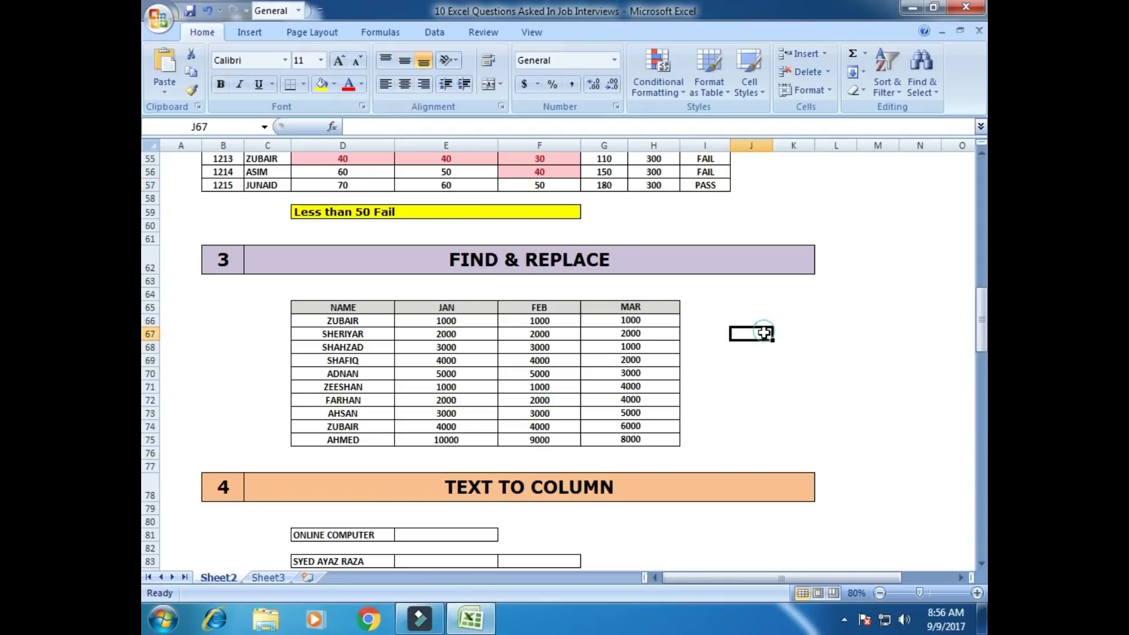
scroll(435, 315, up, 2)
scroll(435, 316, down, 4)
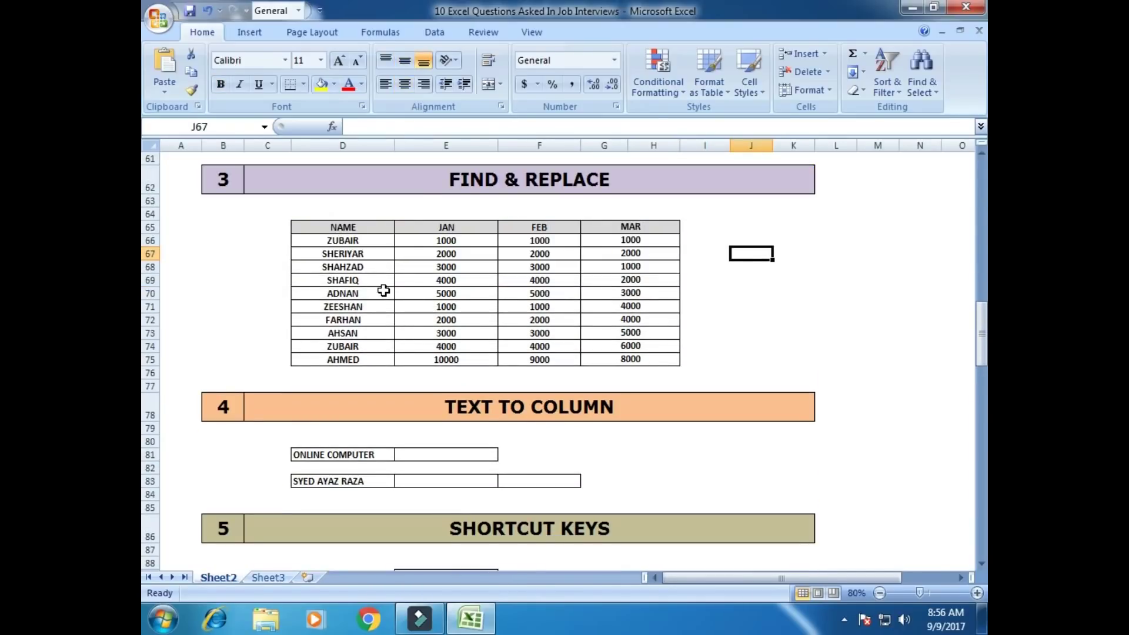
click(469, 184)
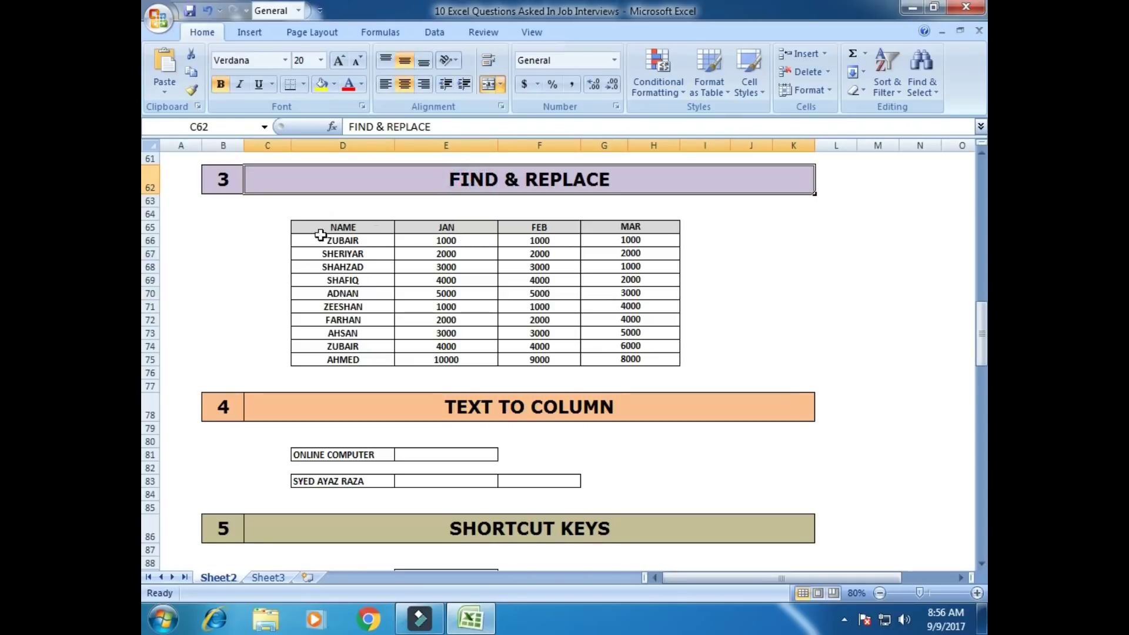
click(327, 266)
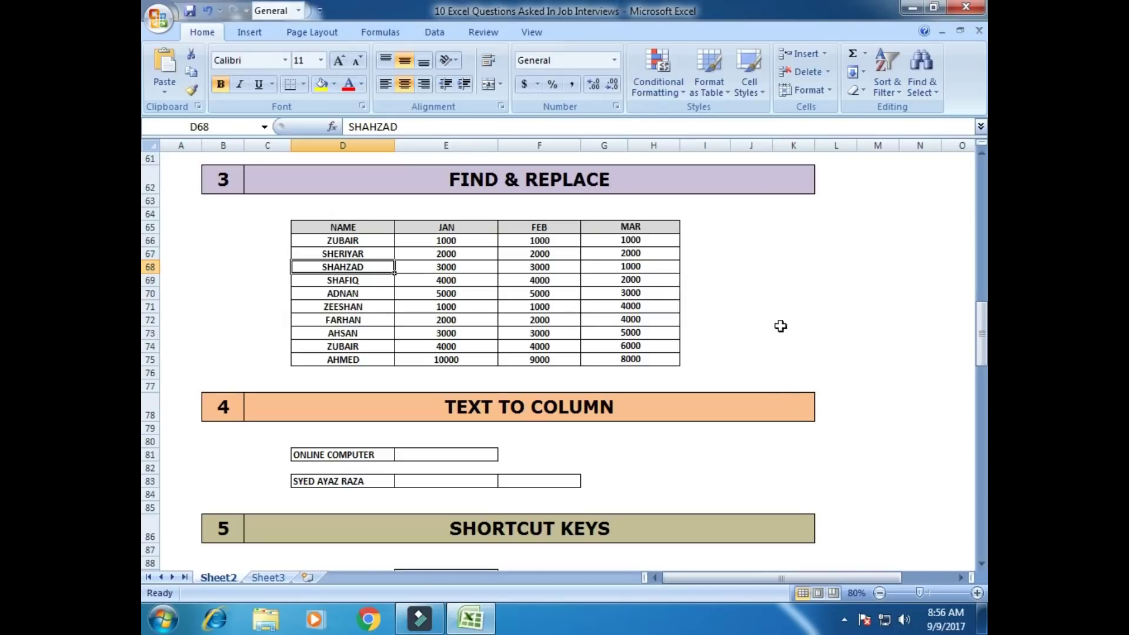
click(920, 87)
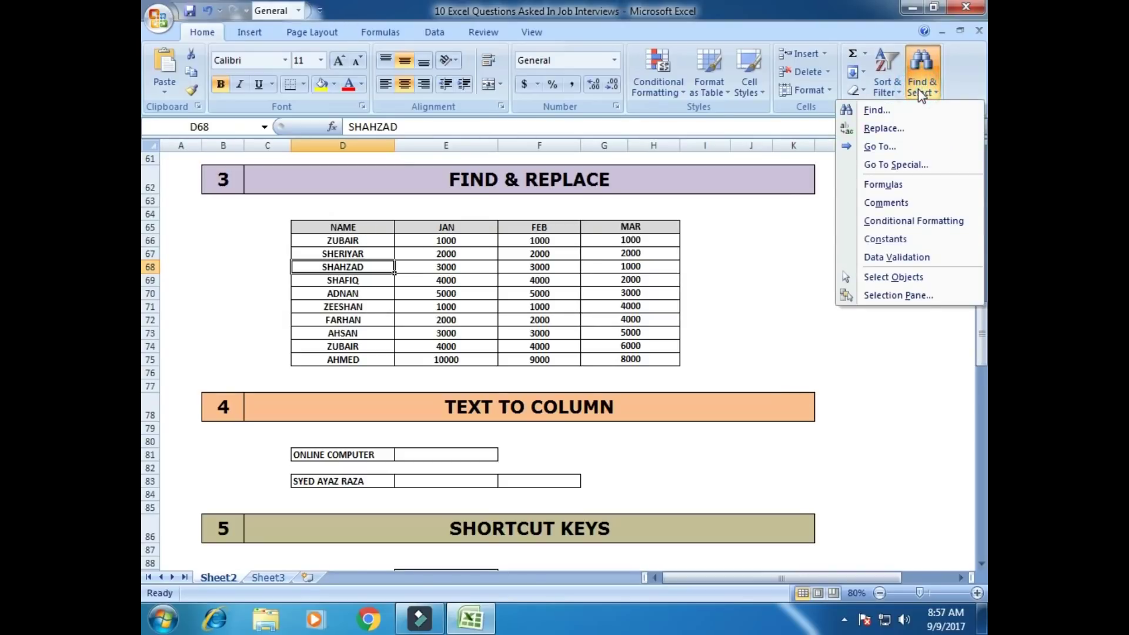
click(881, 112)
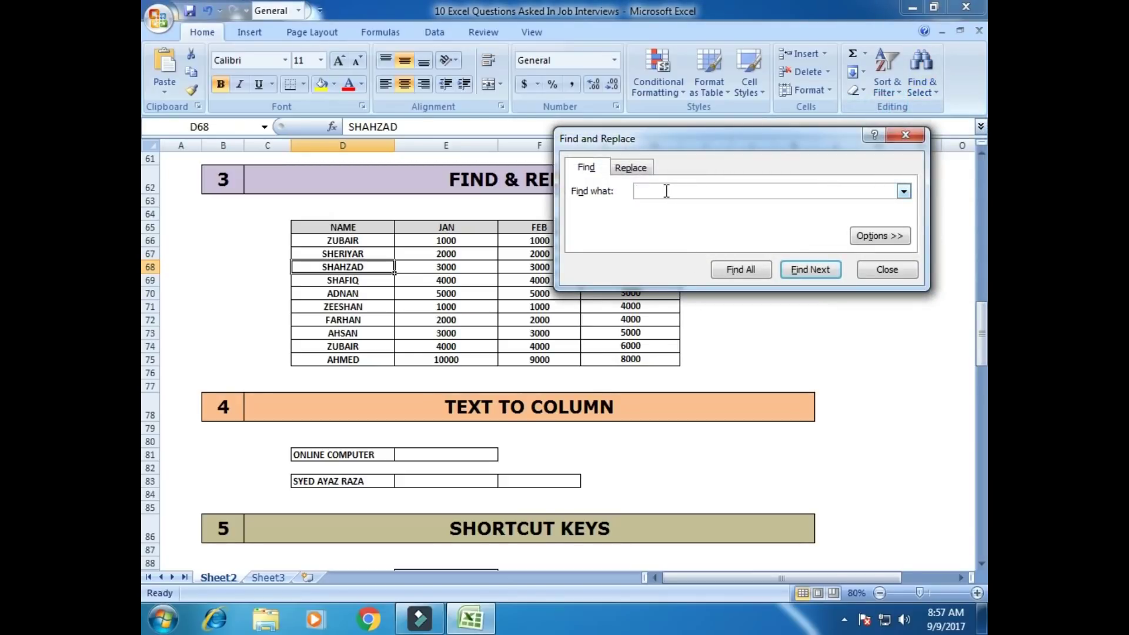
text(ZUBAIR)
click(809, 269)
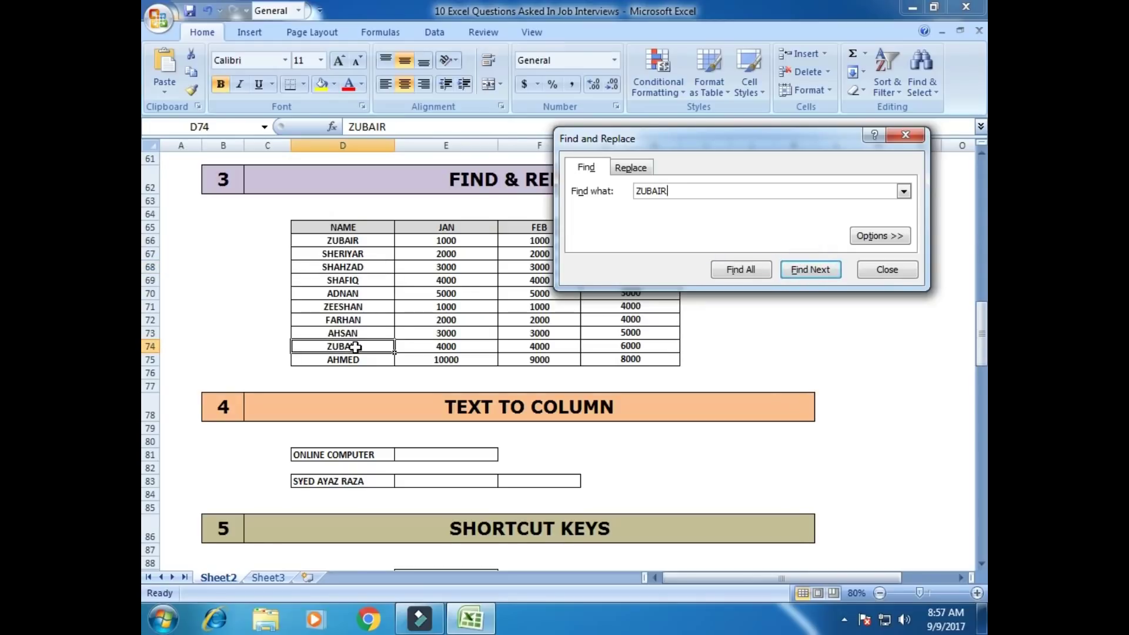
click(888, 271)
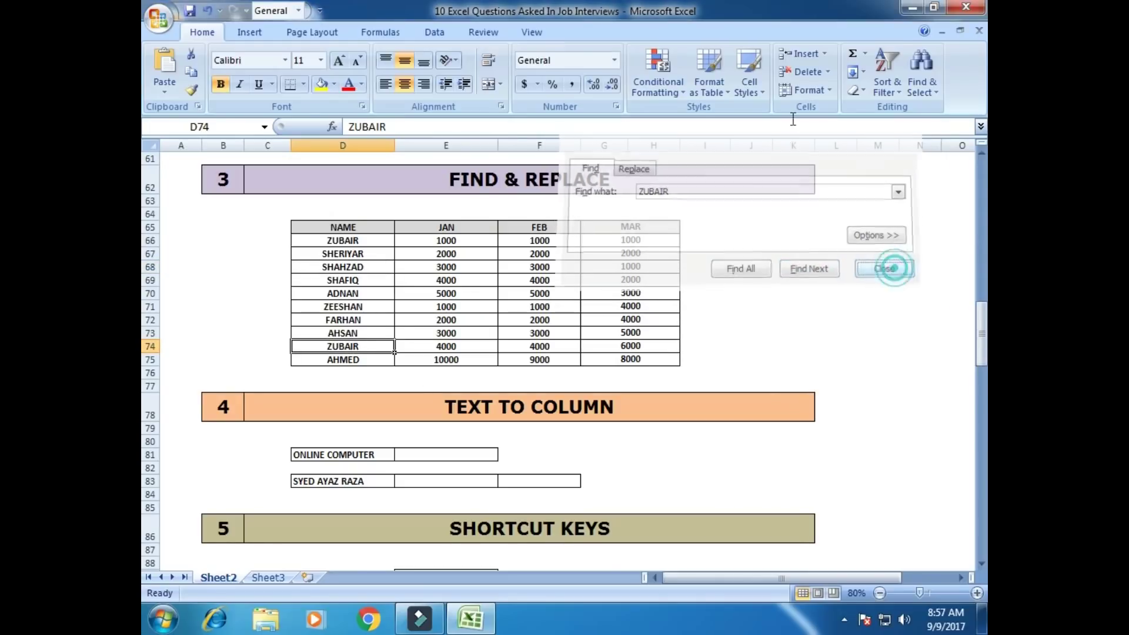
click(914, 77)
click(935, 131)
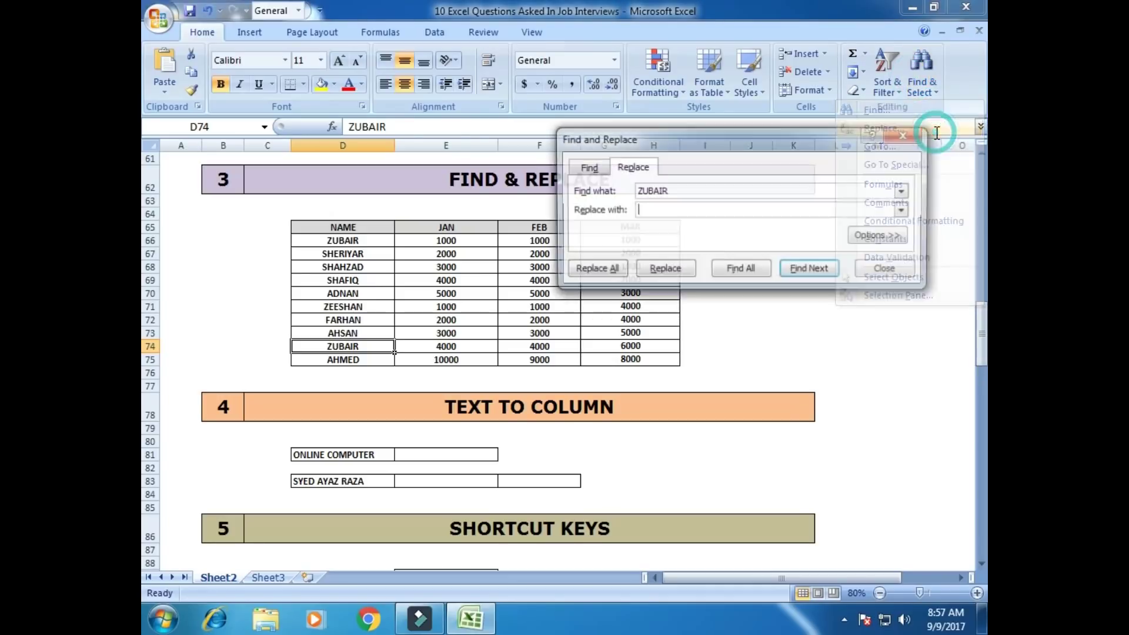
click(913, 272)
Step: Use Find to locate the value 10000 in the FIND & REPLACE table, and close the search
click(922, 80)
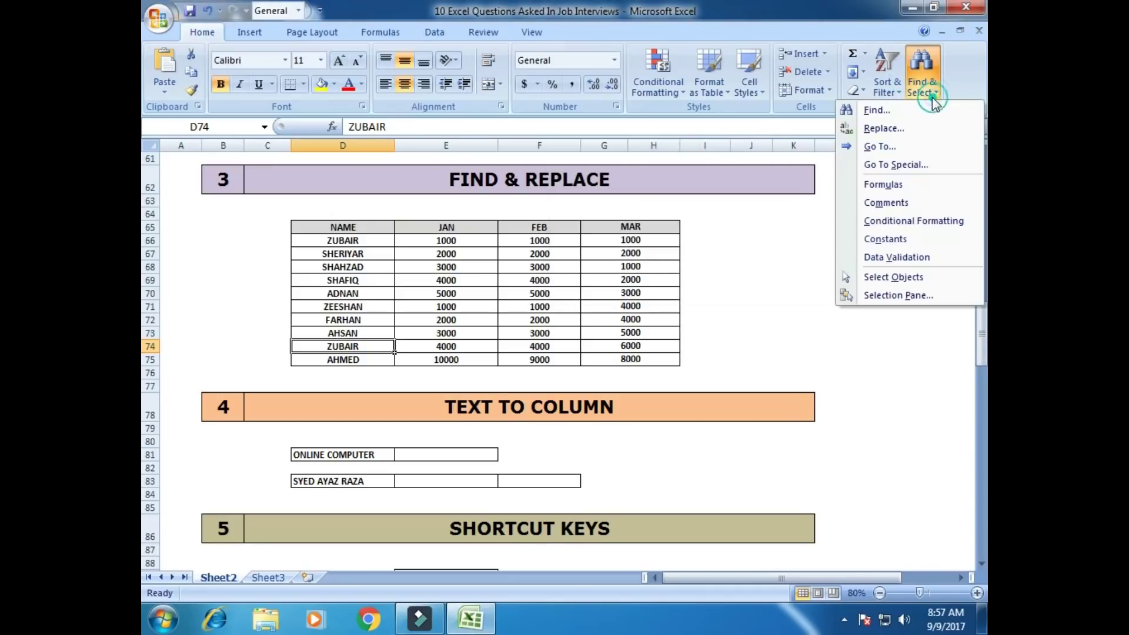
click(882, 111)
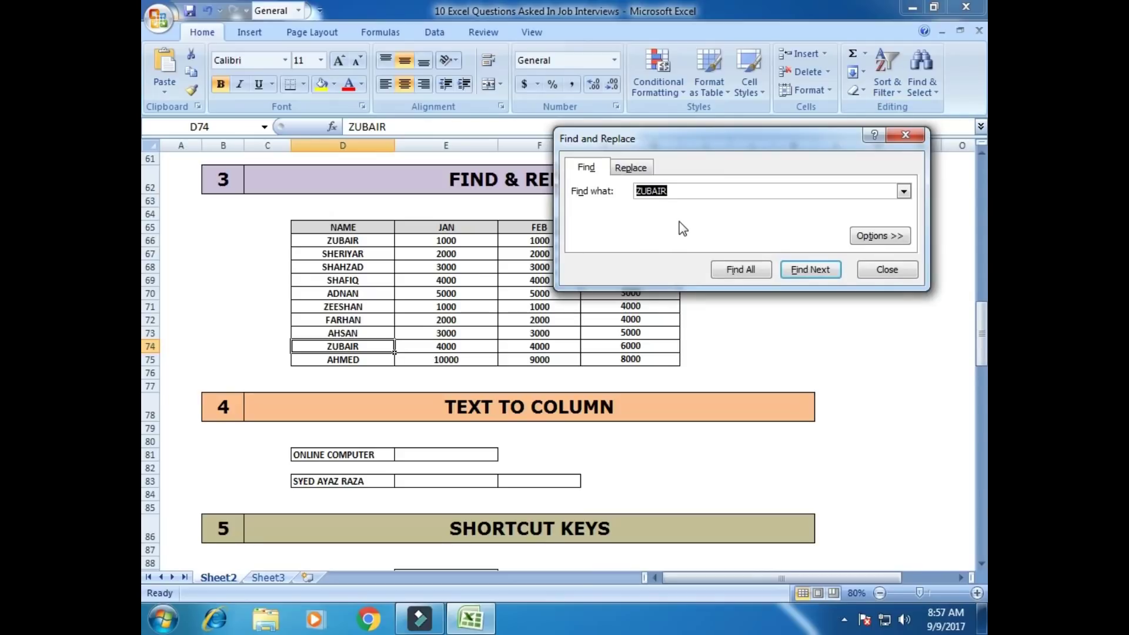
text(10000)
click(806, 269)
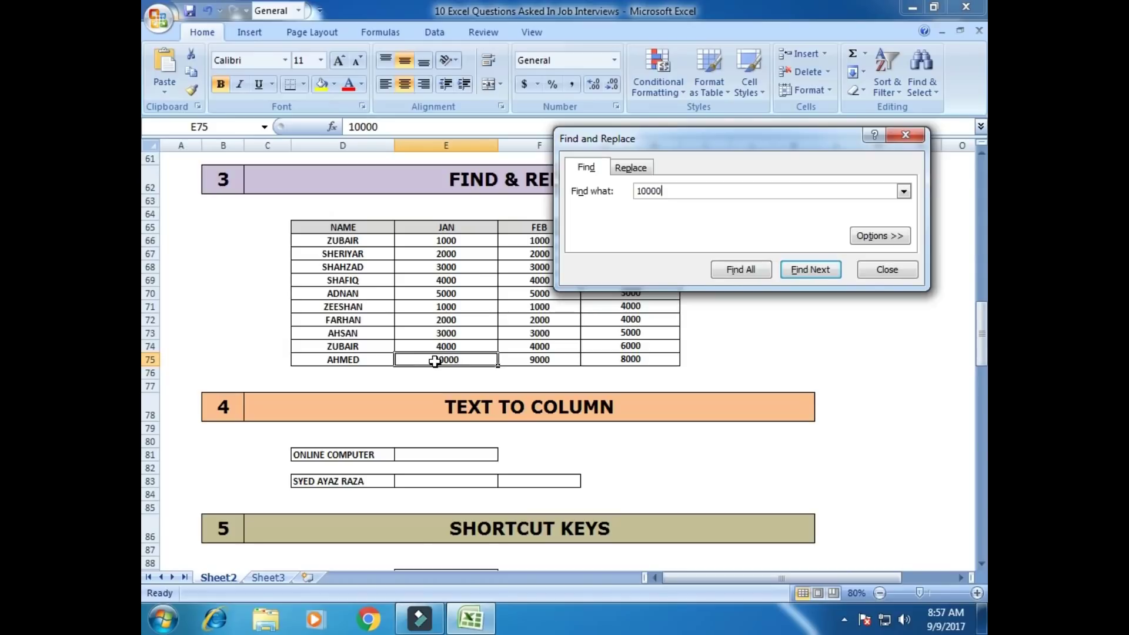
click(888, 270)
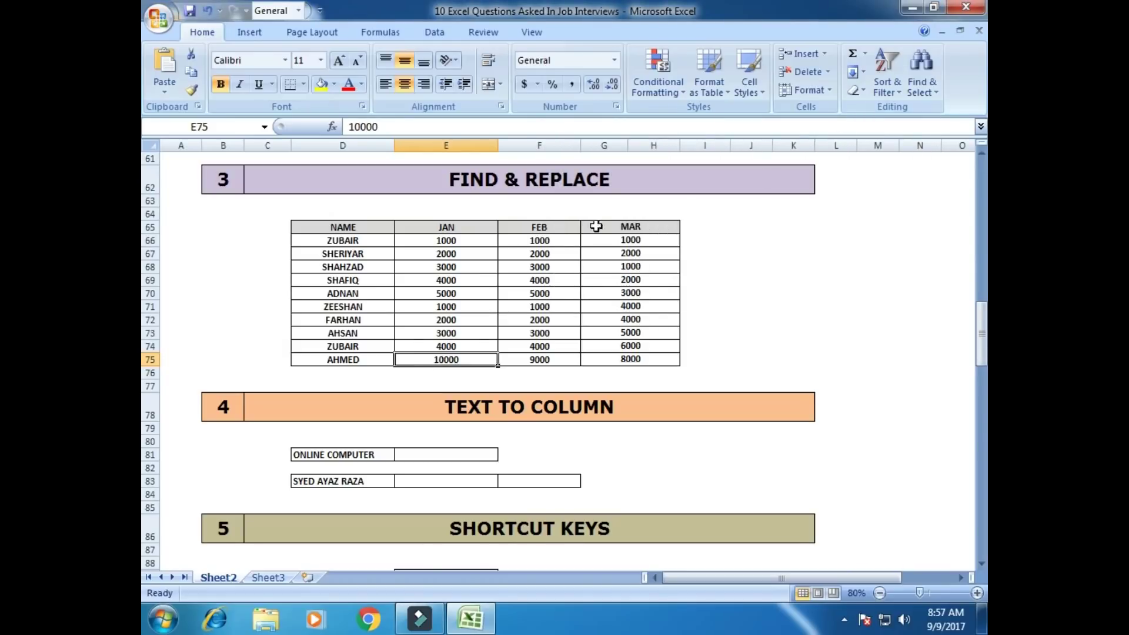
Step: Replace all occurrences of the name in D66 with a different first name, and check the replaced entries in D66 and D74
click(446, 254)
click(922, 71)
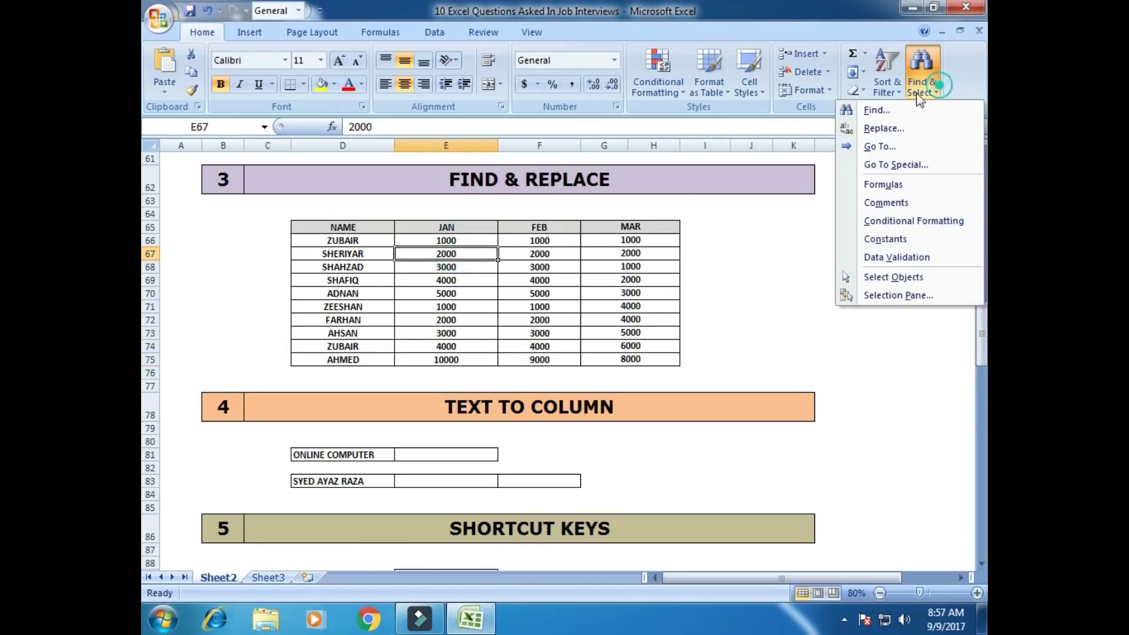
click(908, 129)
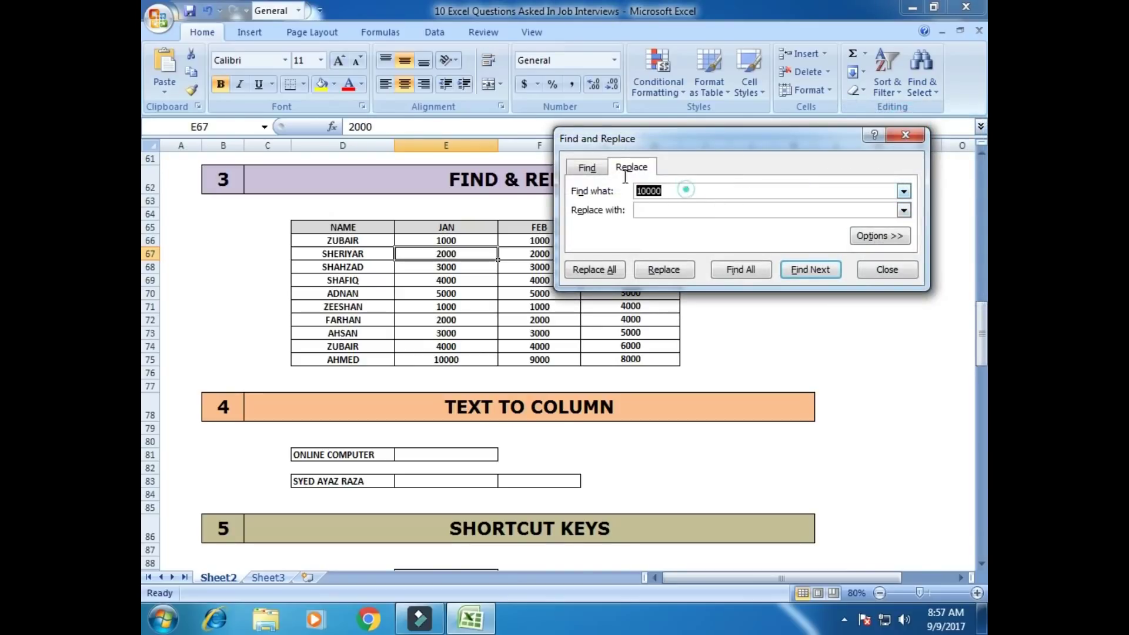
key(BackSpace)
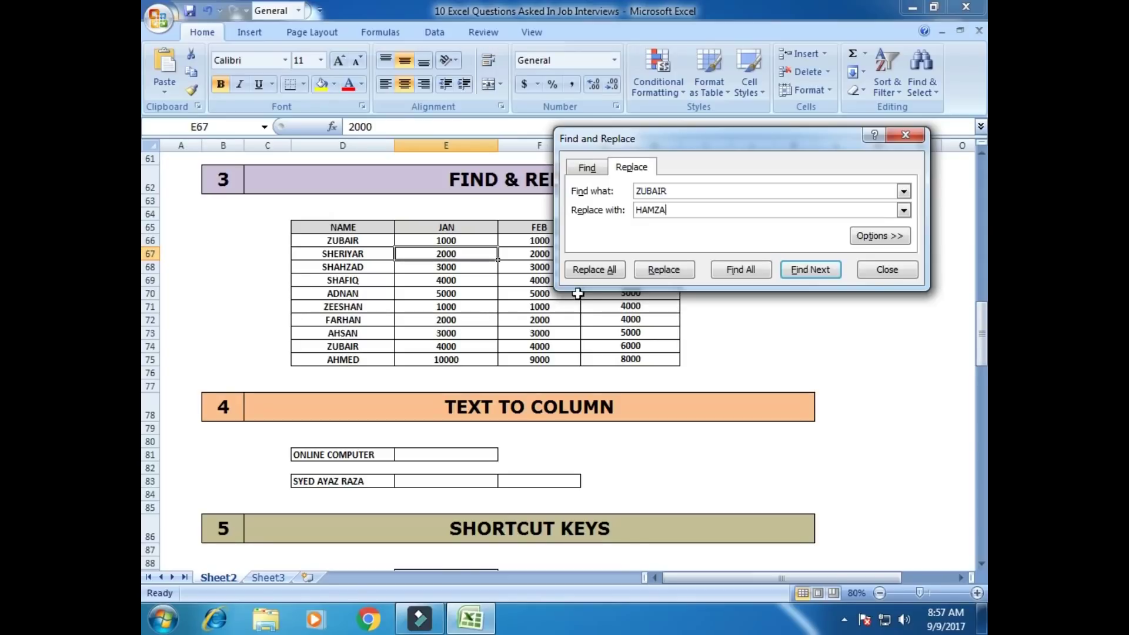
click(591, 271)
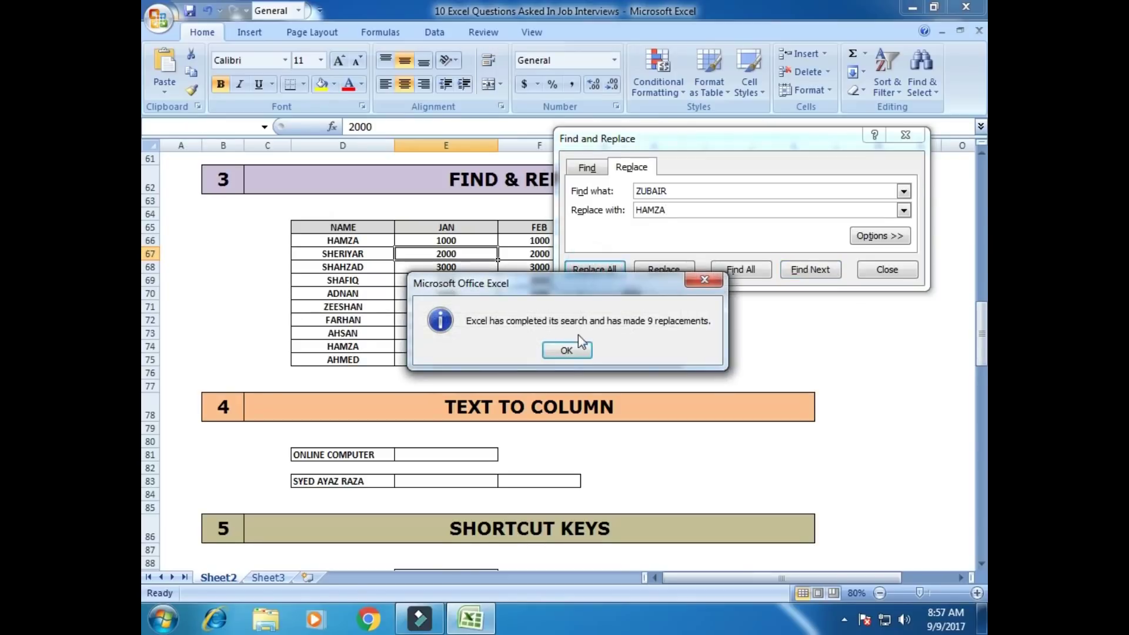
click(574, 346)
click(860, 269)
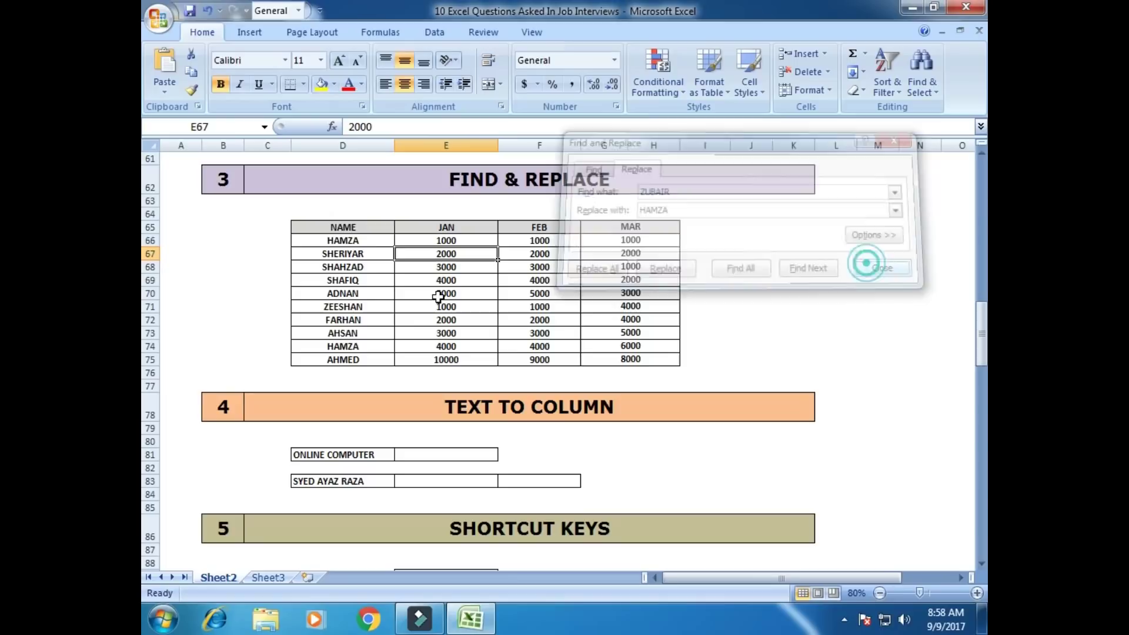
click(357, 243)
click(365, 346)
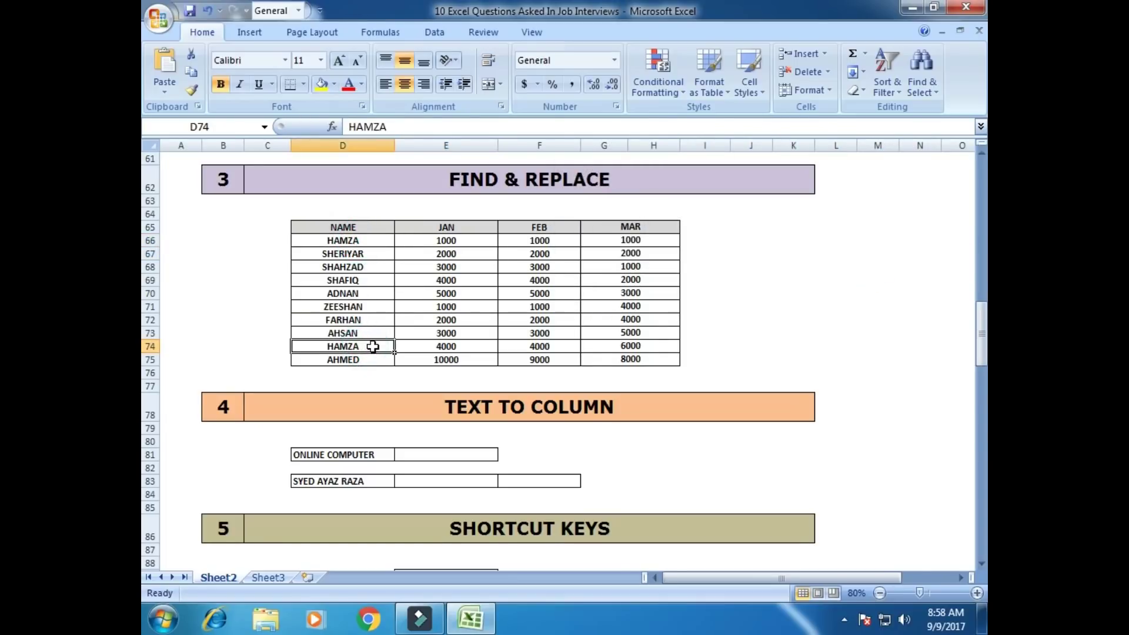
Step: Split ONLINE COMPUTER in D81 into two columns using Text to Columns with Fixed width, overwriting the destination cells
scroll(411, 241, down, 4)
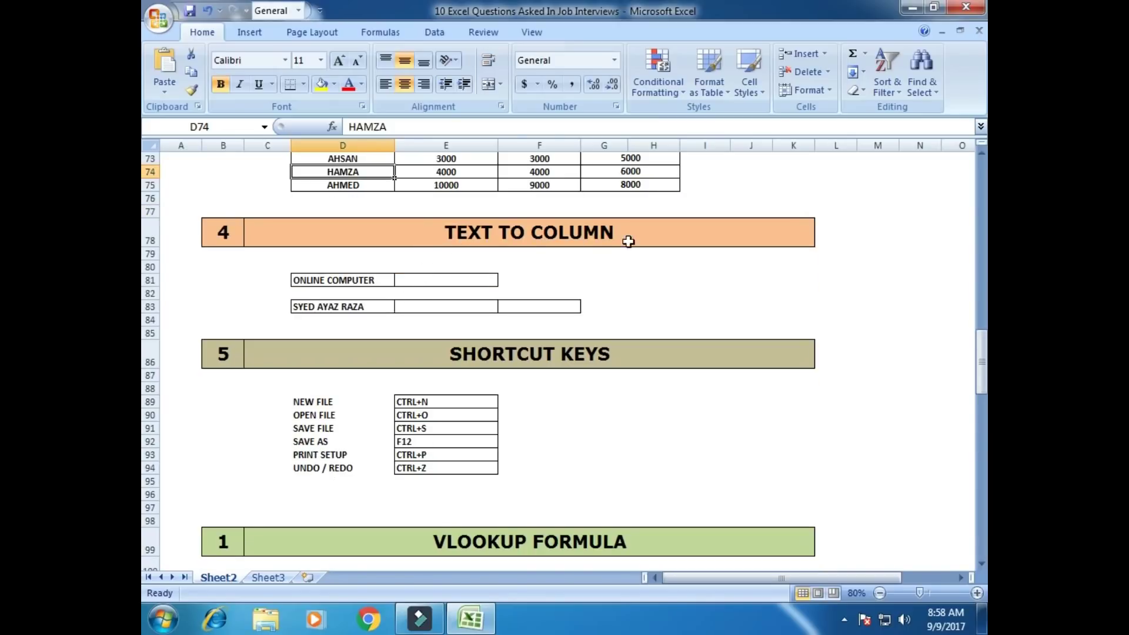
click(327, 281)
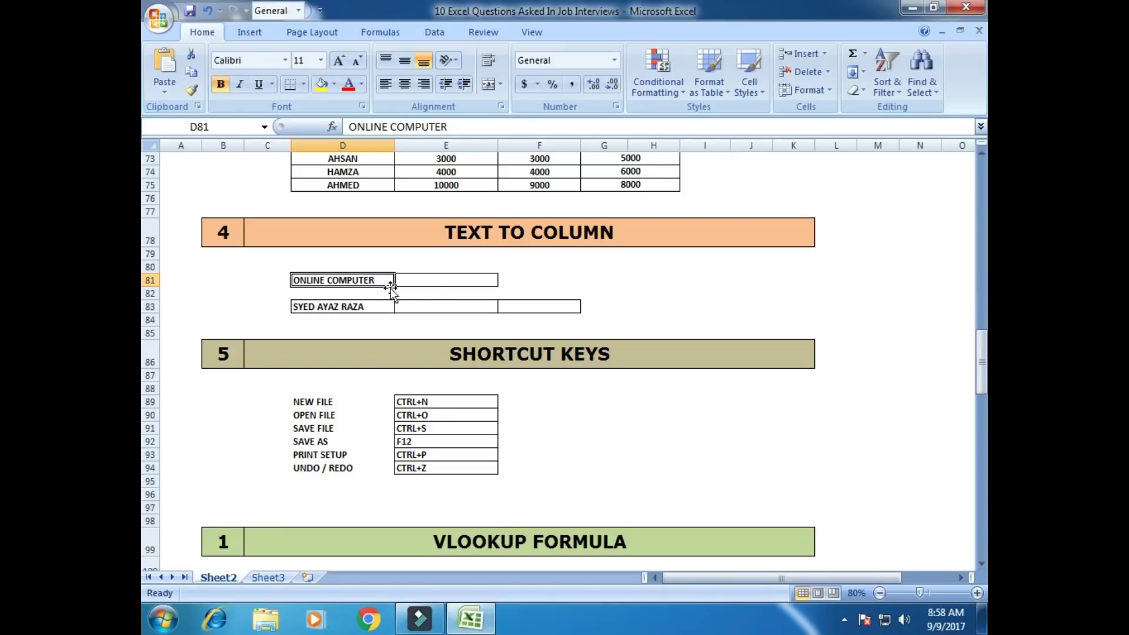
click(443, 280)
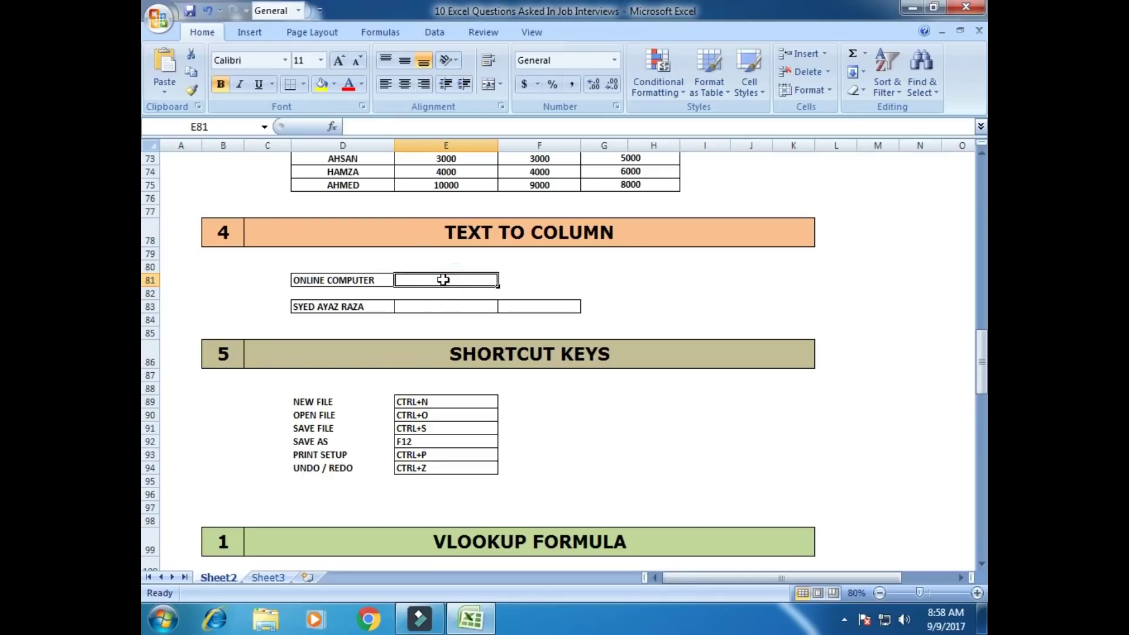
click(357, 282)
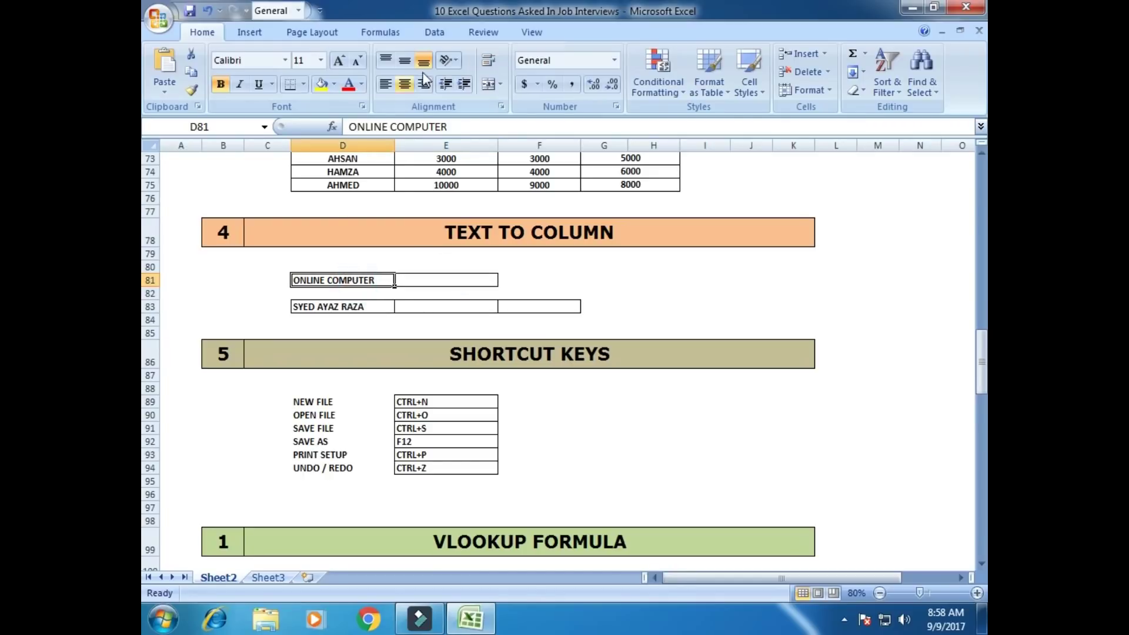
click(432, 36)
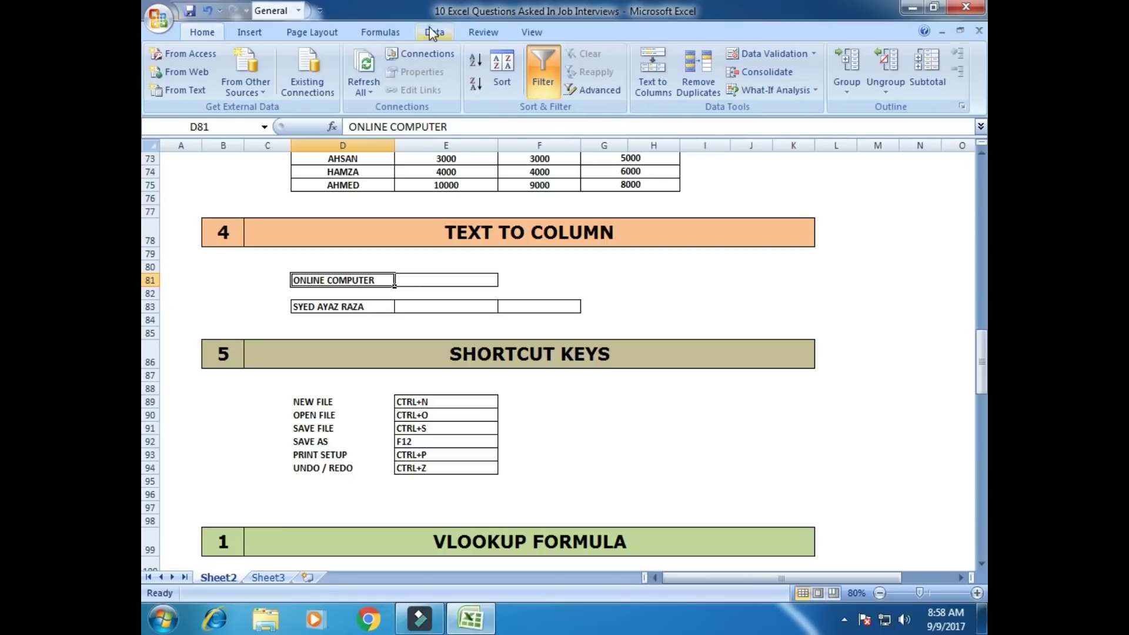
click(653, 86)
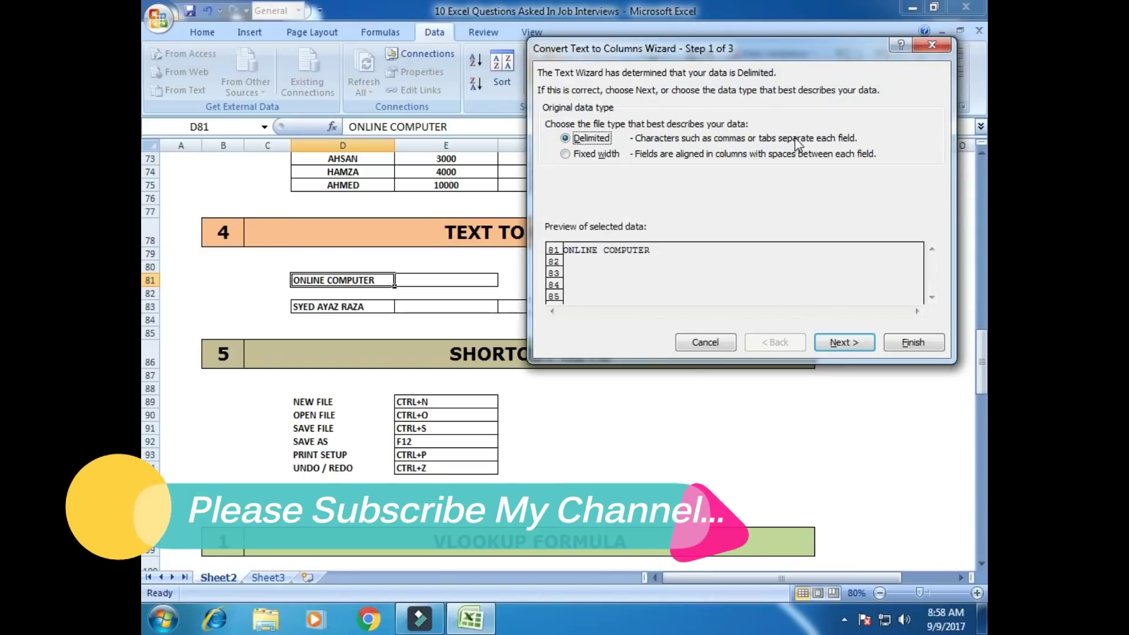
click(565, 155)
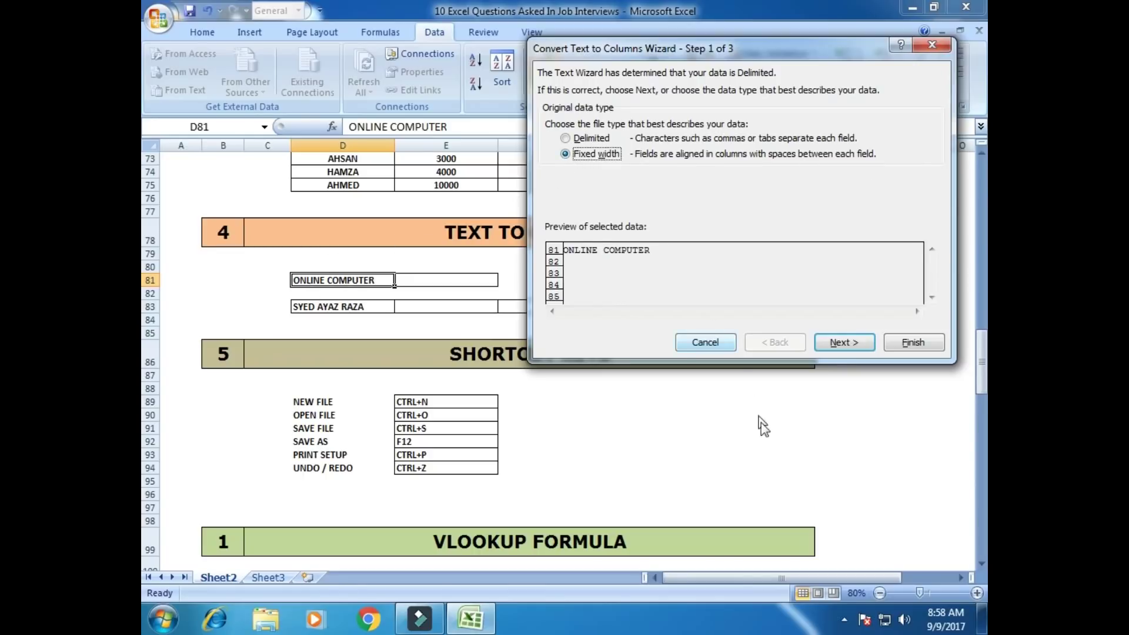
click(844, 344)
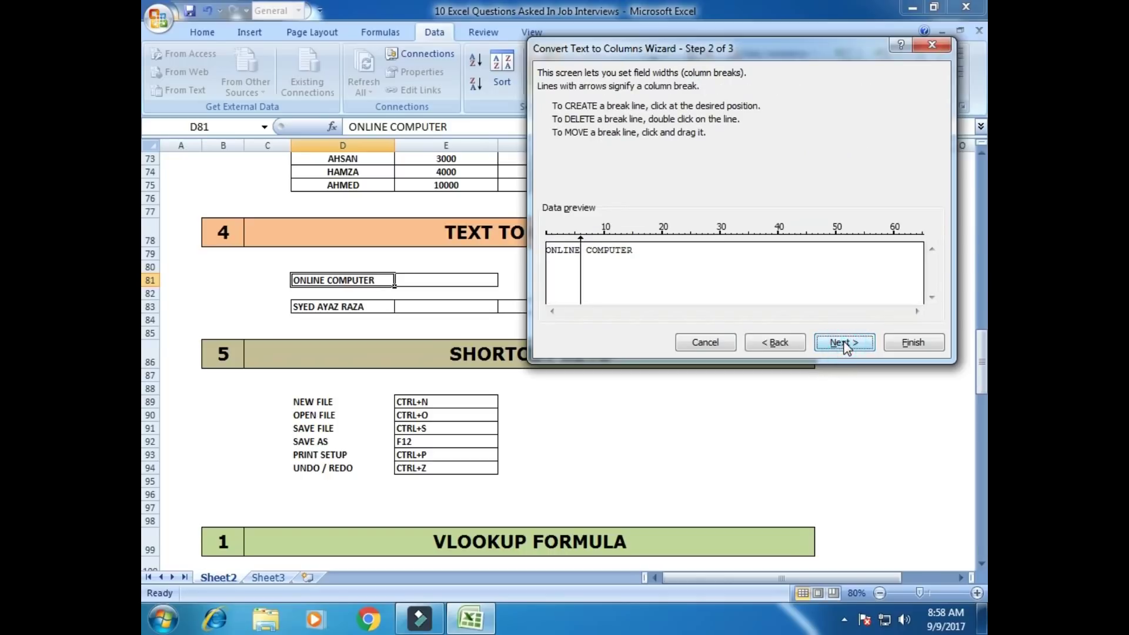
click(852, 344)
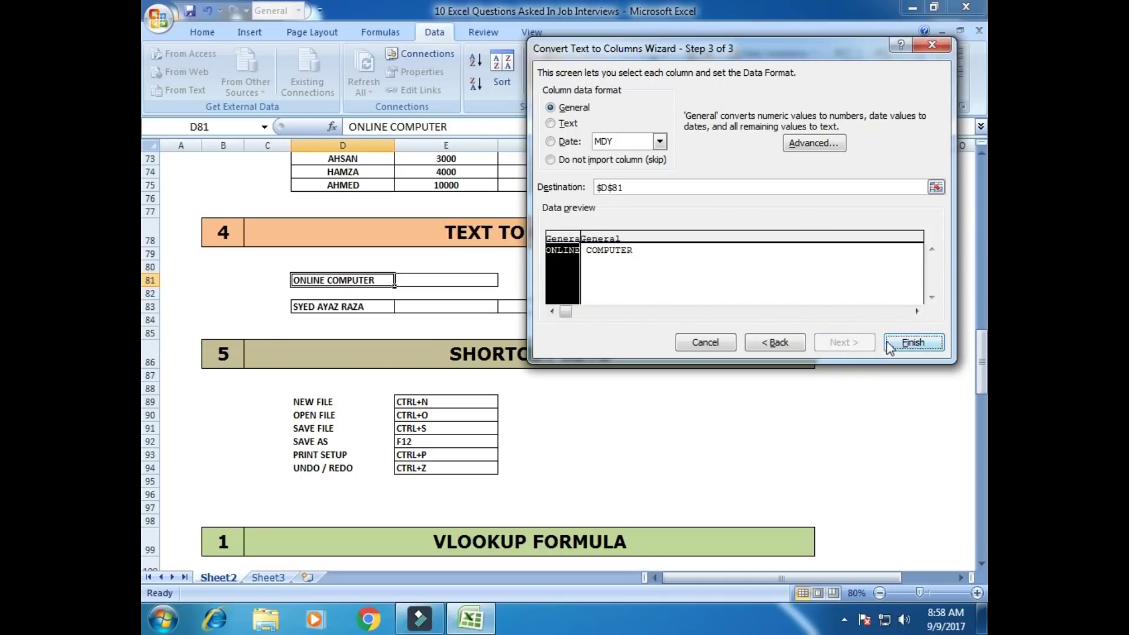
click(904, 347)
click(532, 352)
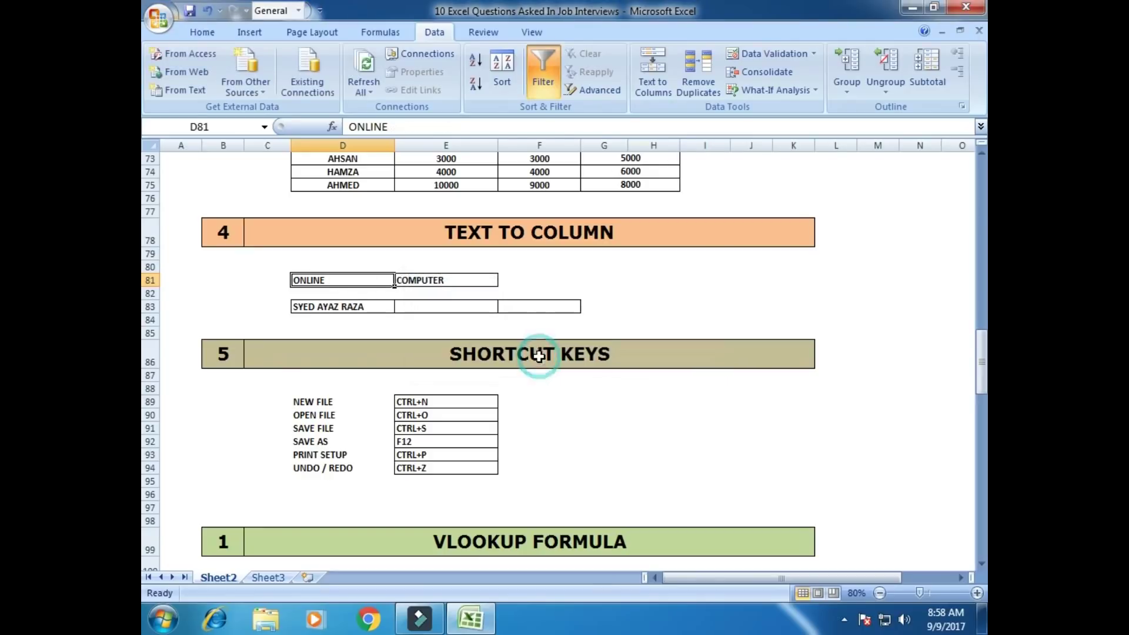
click(345, 280)
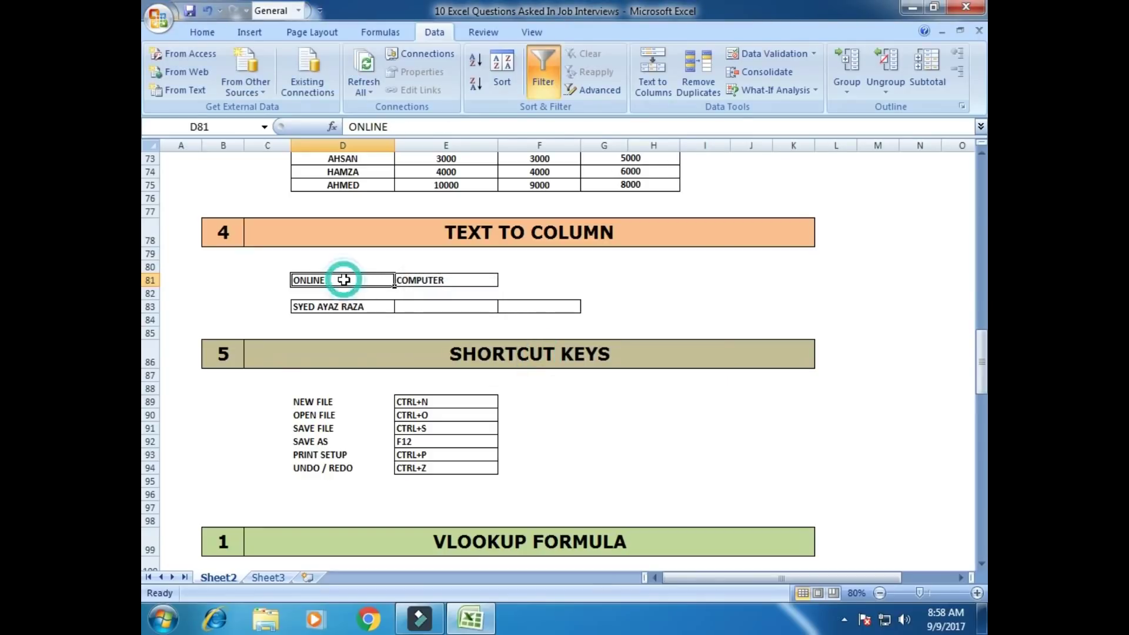
double_click(448, 278)
click(578, 284)
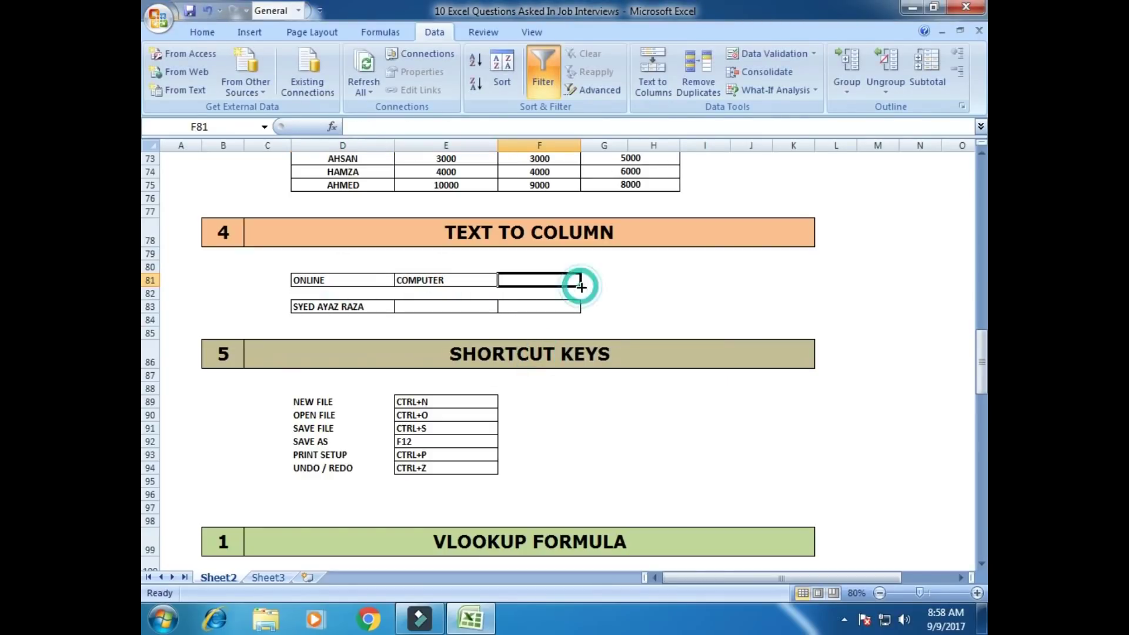
Step: Split the full name in D83 into three columns using Text to Columns with Fixed width, overwriting the destination cells
click(310, 307)
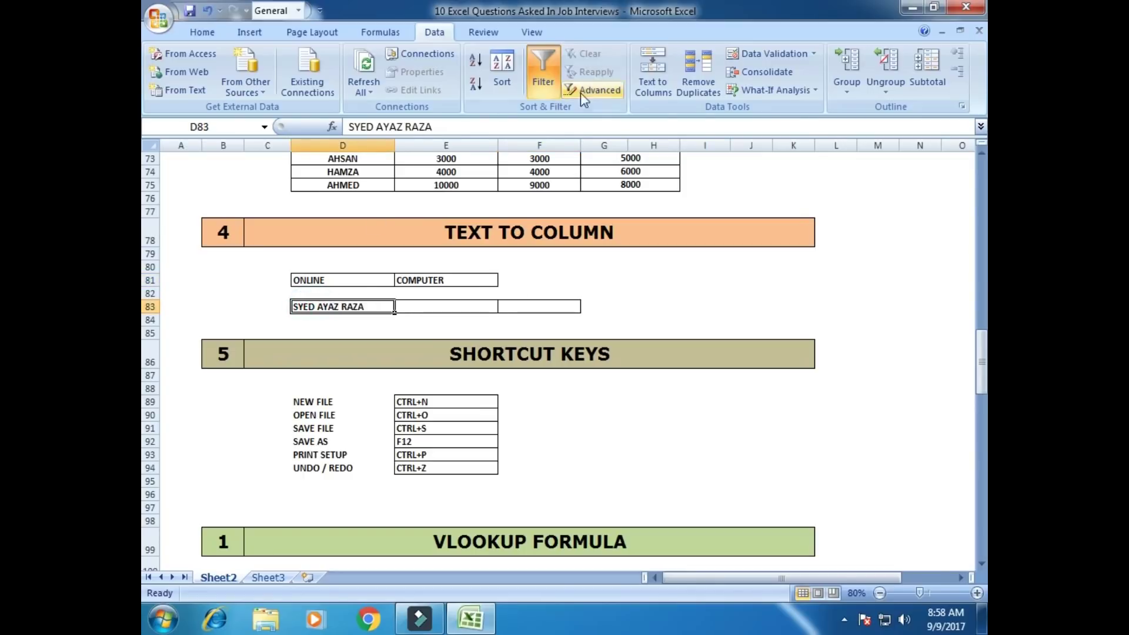
click(654, 88)
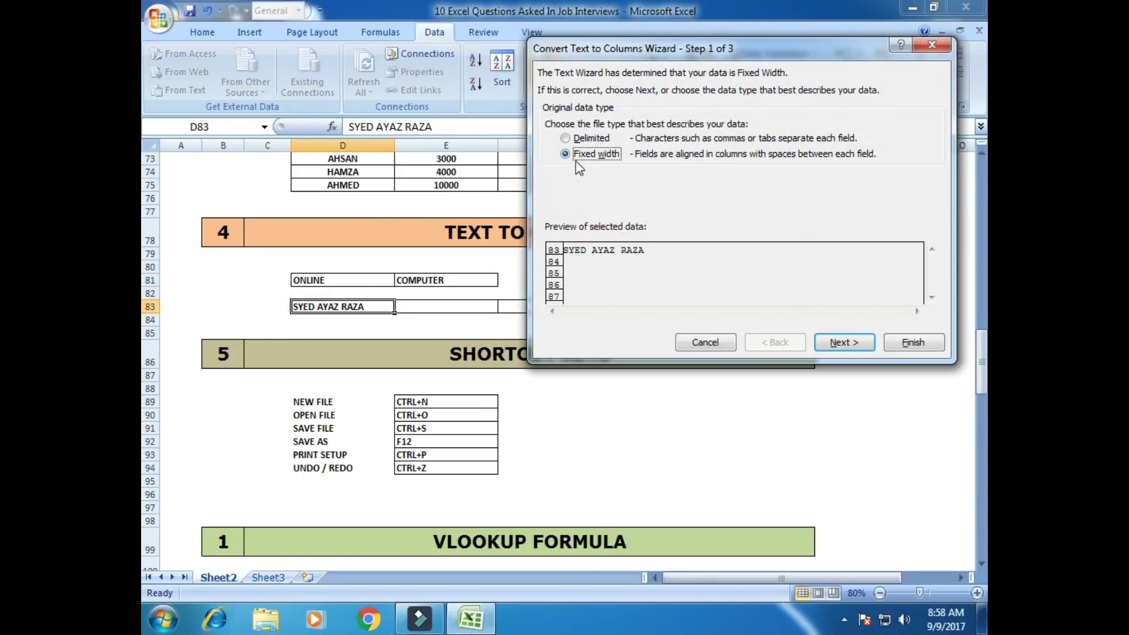
click(838, 343)
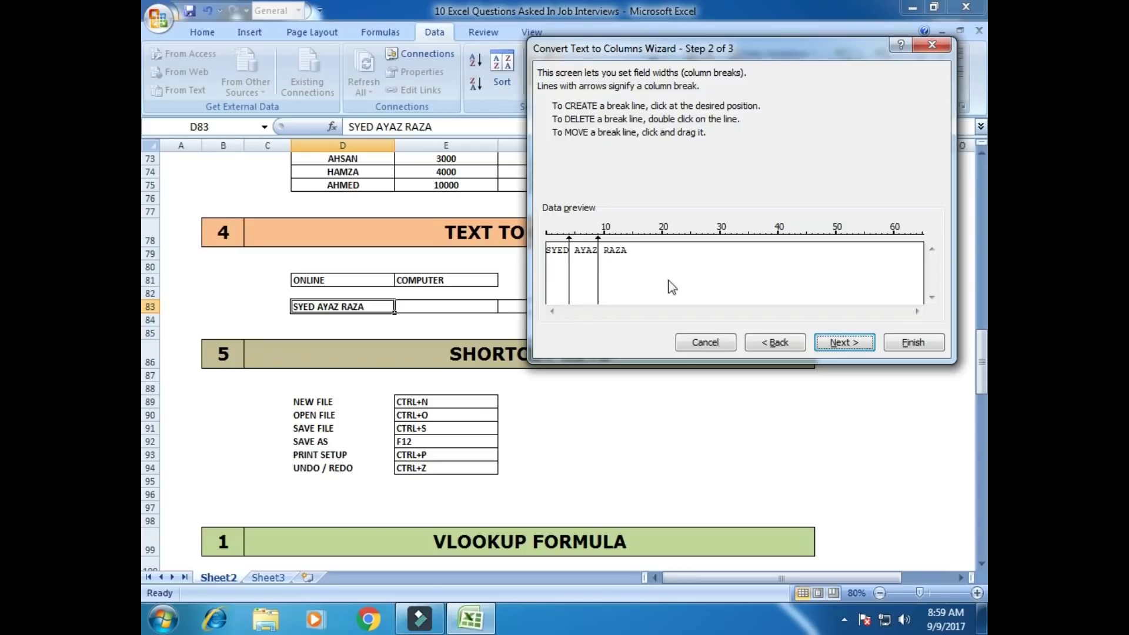
click(831, 341)
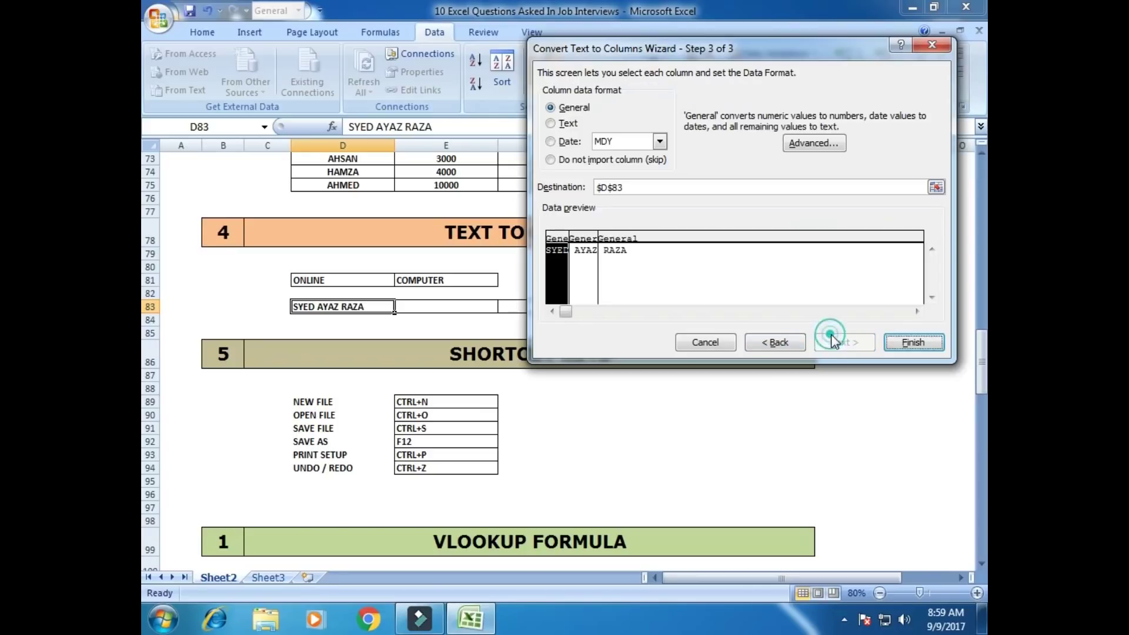
click(903, 342)
click(541, 351)
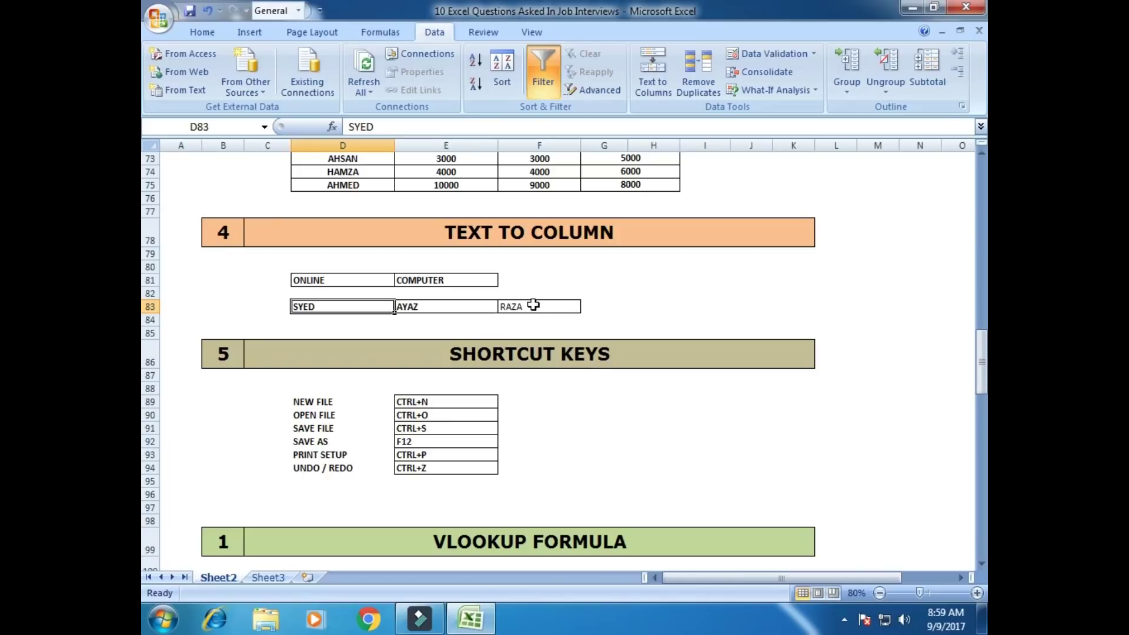
Step: Review each command and its key combination in the SHORTCUT KEYS list, from NEW FILE to UNDO / REDO
click(734, 306)
scroll(734, 303, down, 3)
click(647, 285)
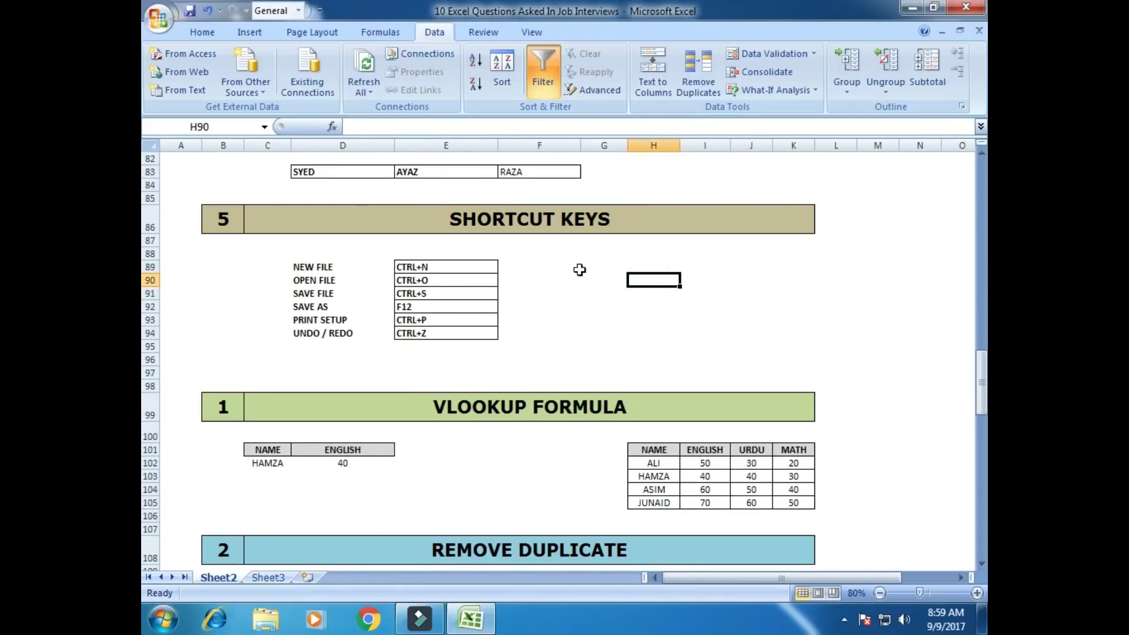
click(584, 294)
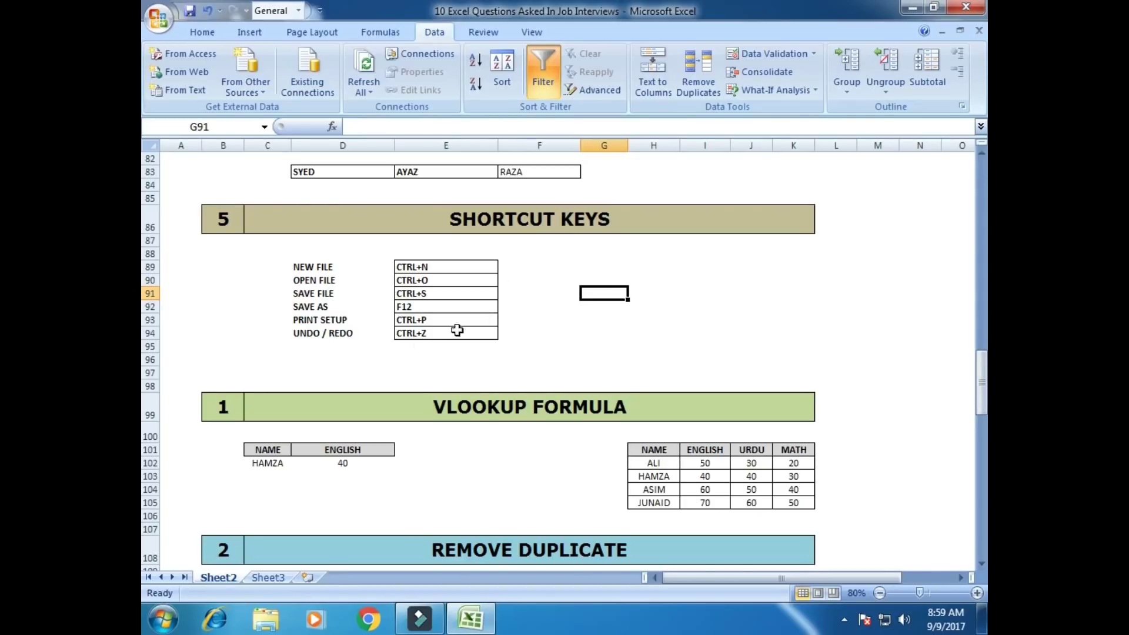
click(419, 269)
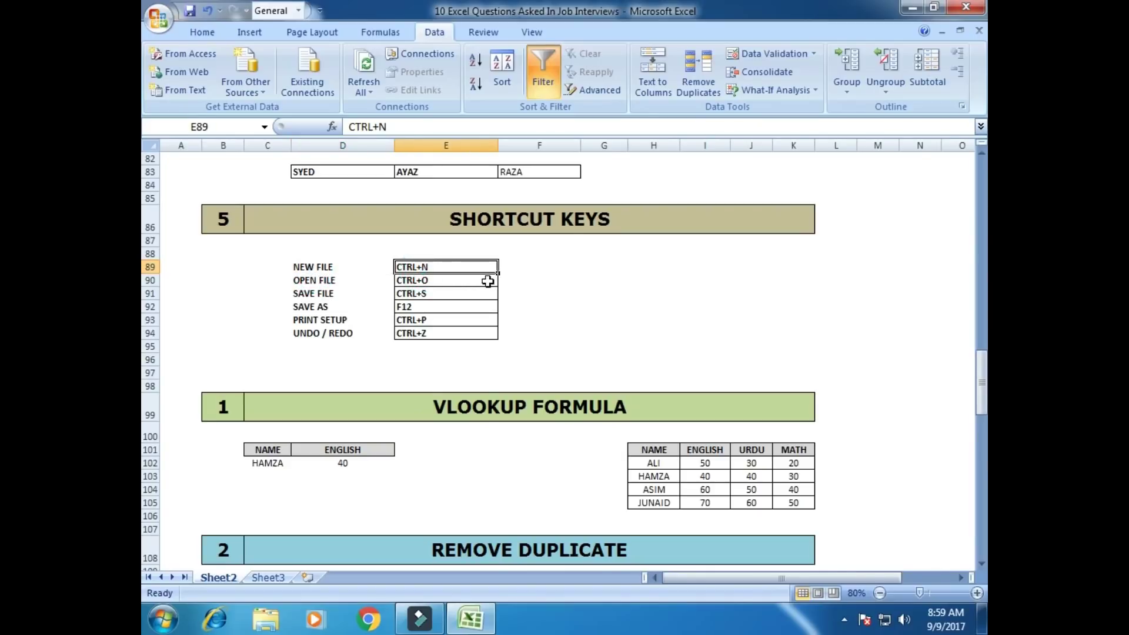
click(315, 281)
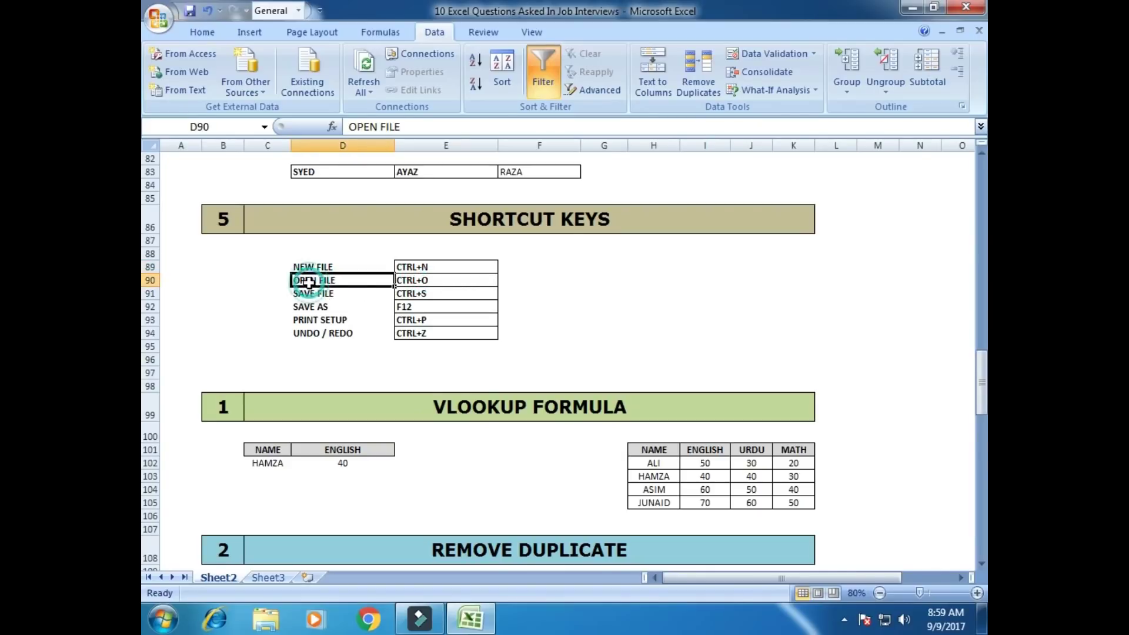
click(437, 280)
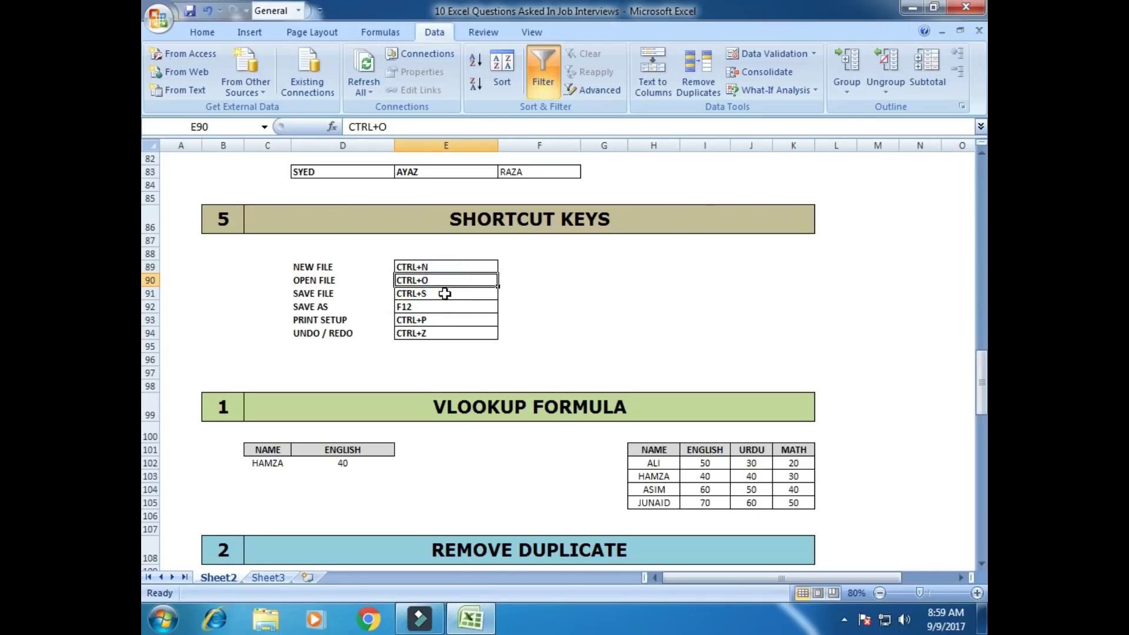
click(329, 294)
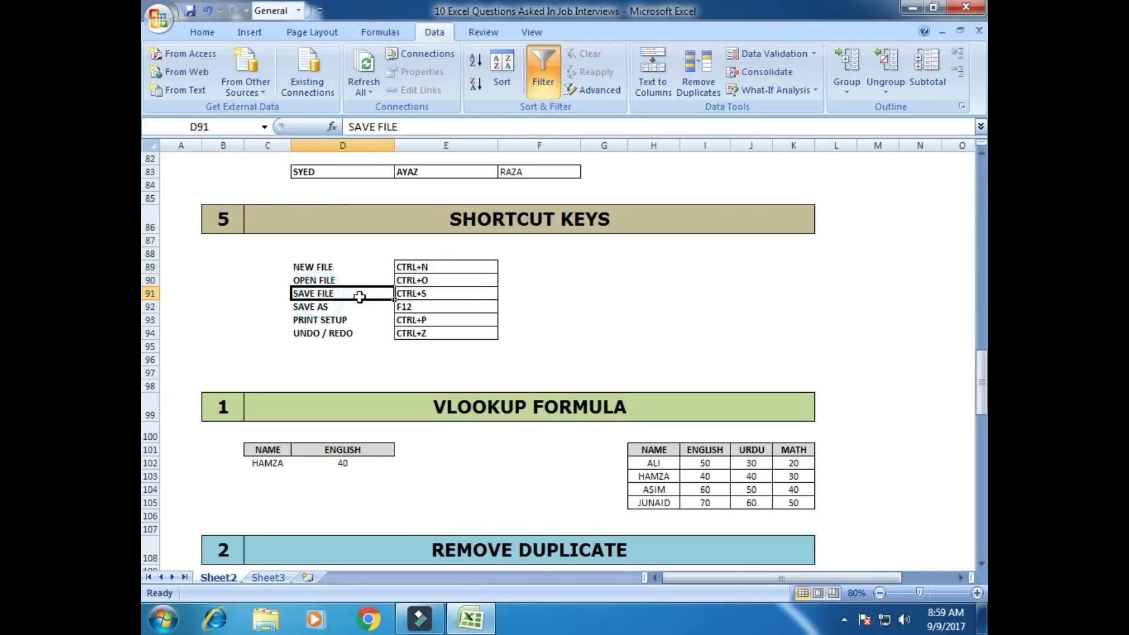
click(457, 295)
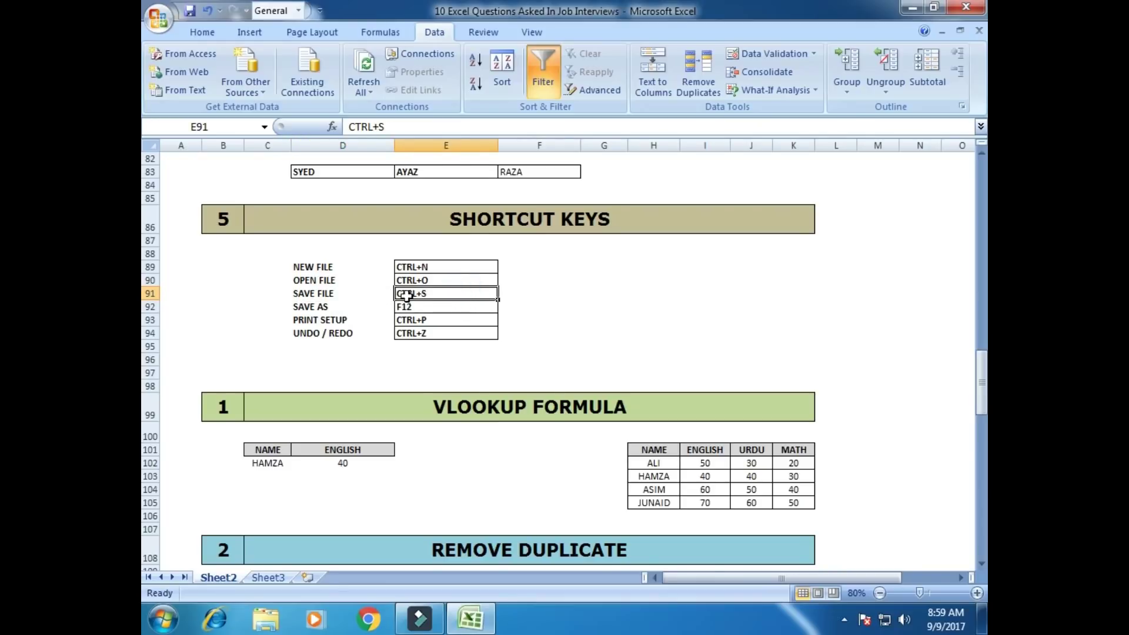
click(331, 308)
click(446, 306)
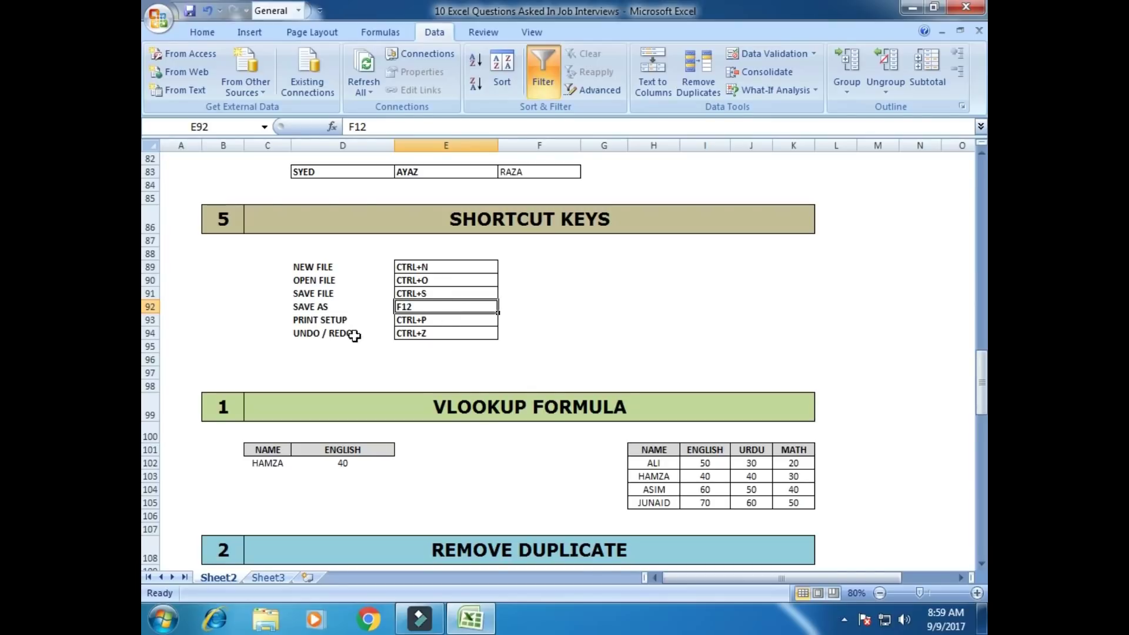
click(321, 321)
click(441, 324)
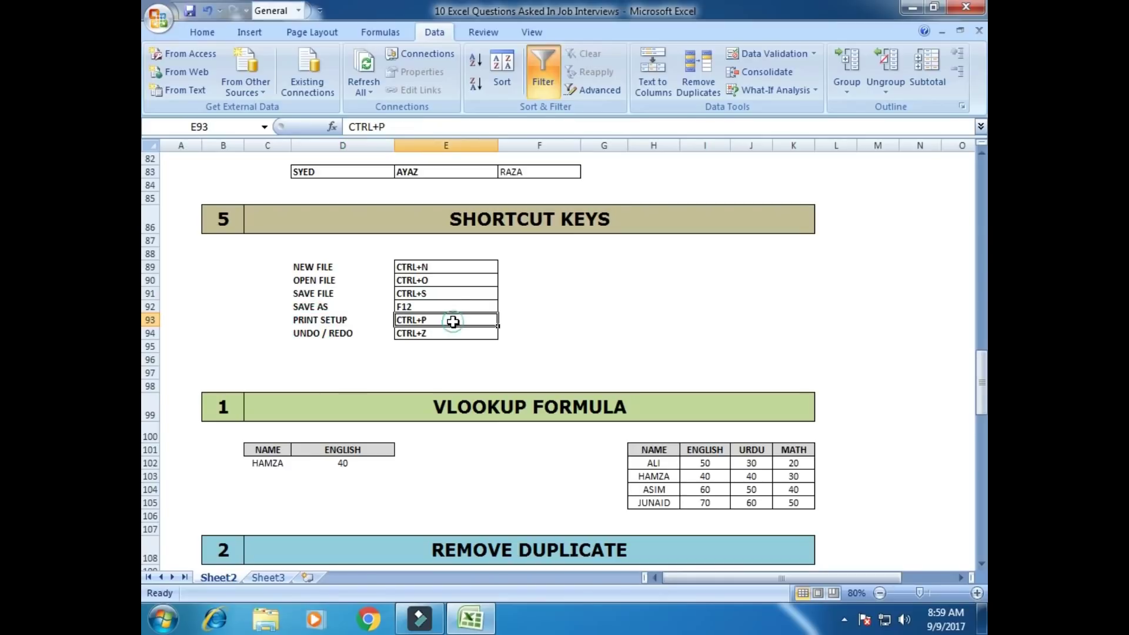
click(340, 338)
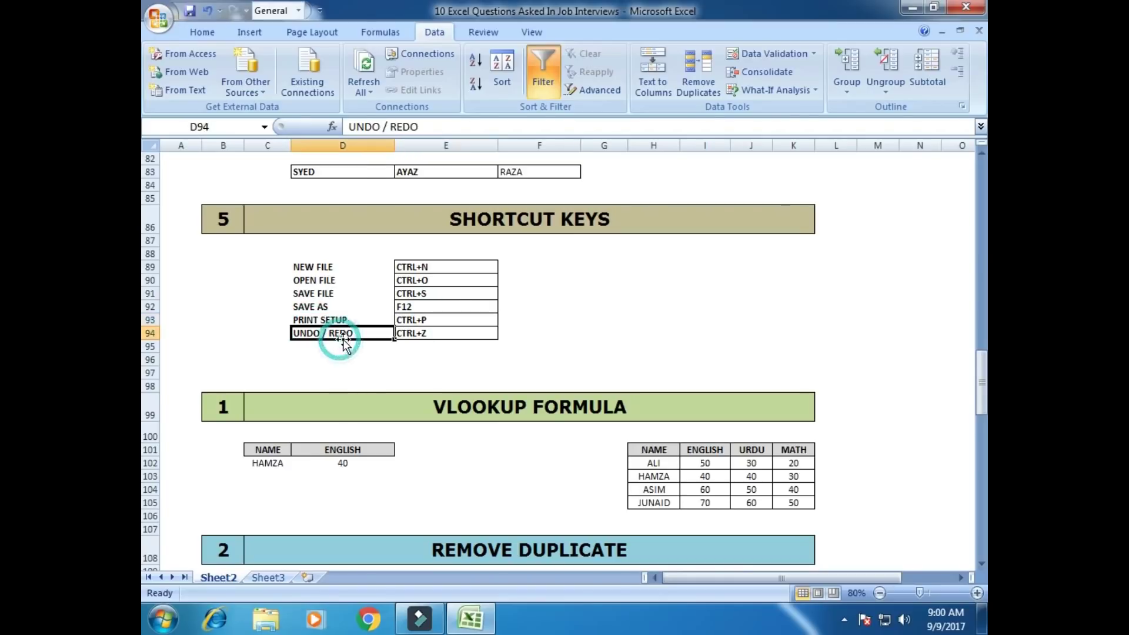
click(419, 333)
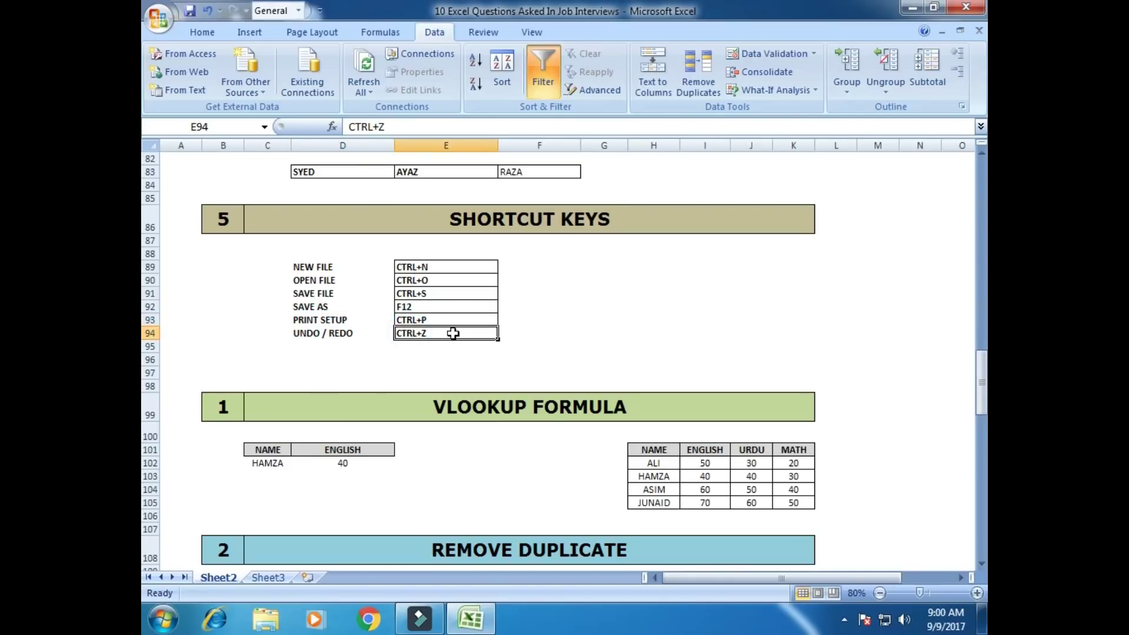
click(537, 332)
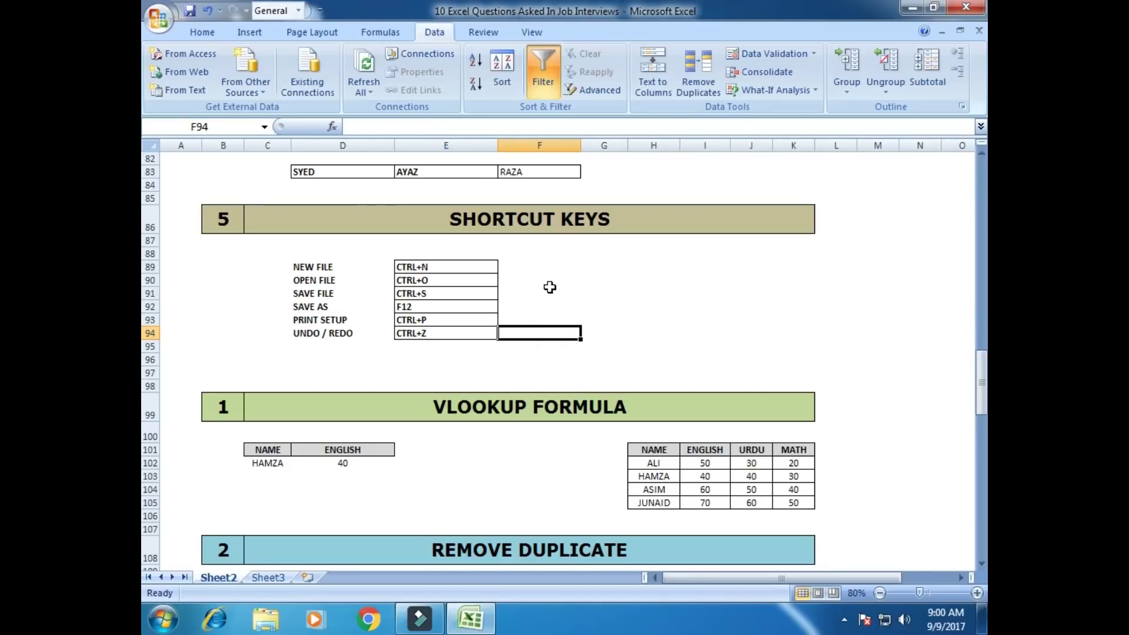
Step: Clear the existing ENGLISH result in D102 of the VLOOKUP FORMULA section
scroll(588, 286, down, 4)
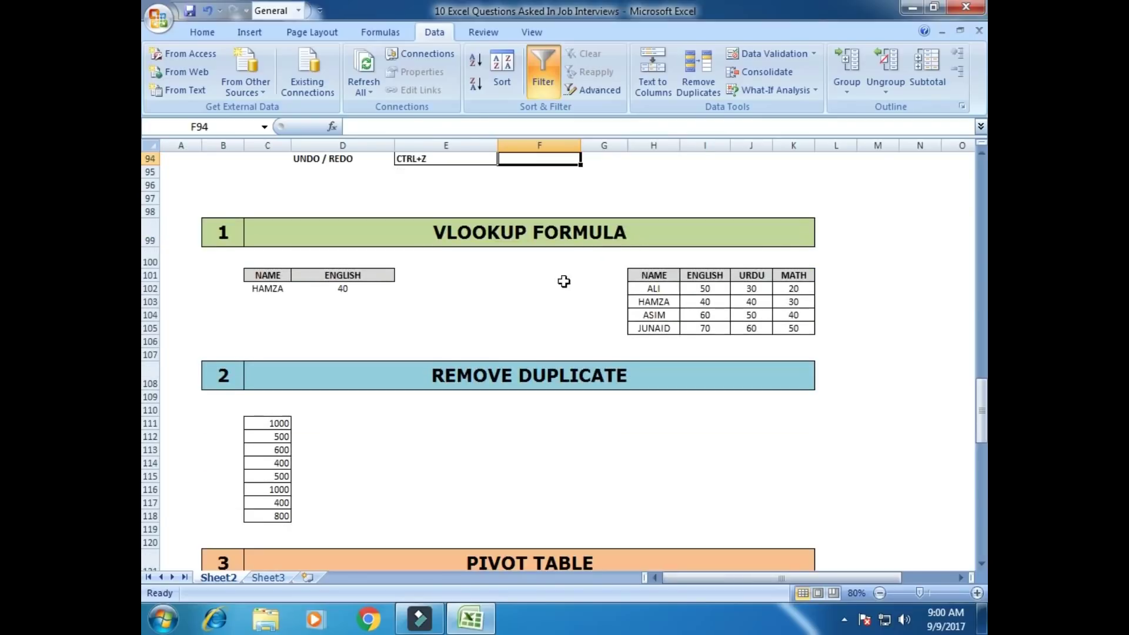
click(536, 287)
scroll(536, 288, down, 1)
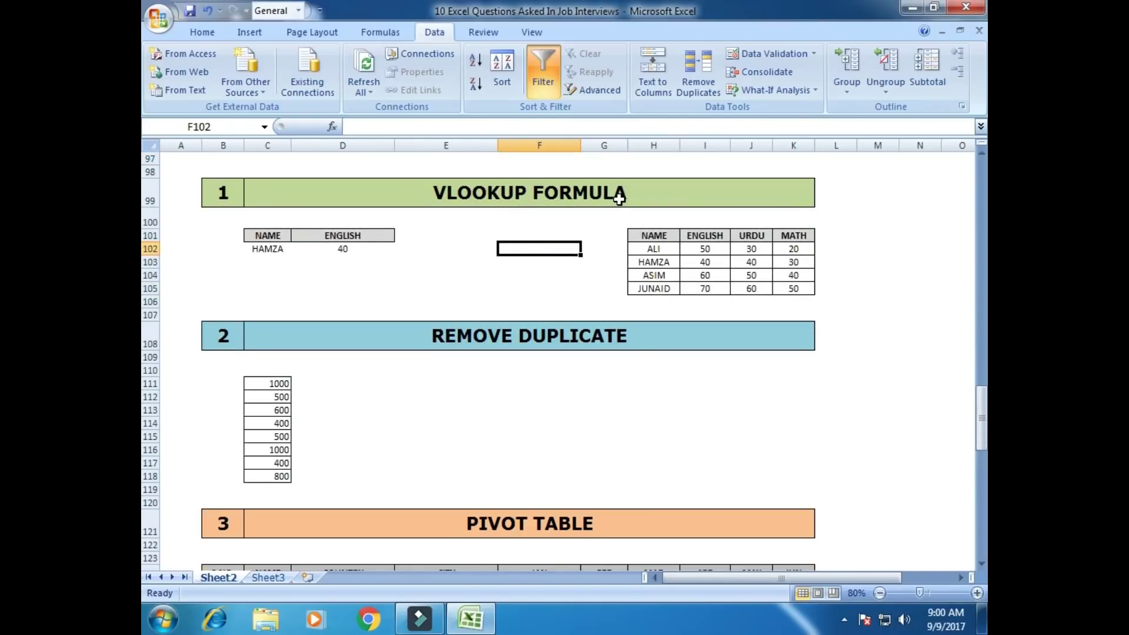
click(414, 249)
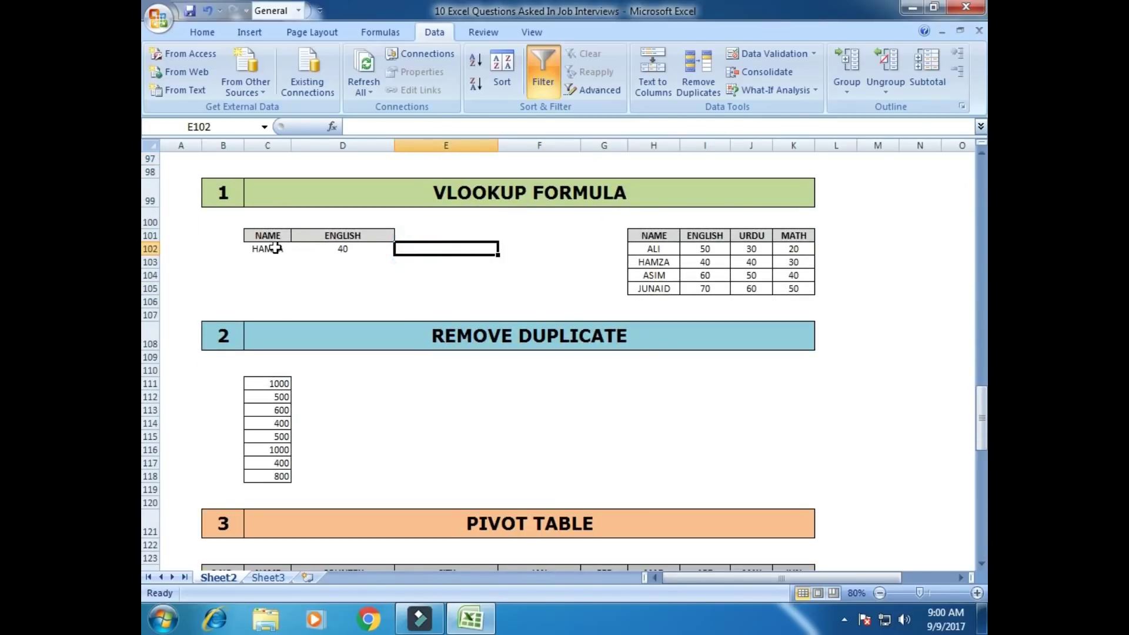
click(318, 248)
key(Delete)
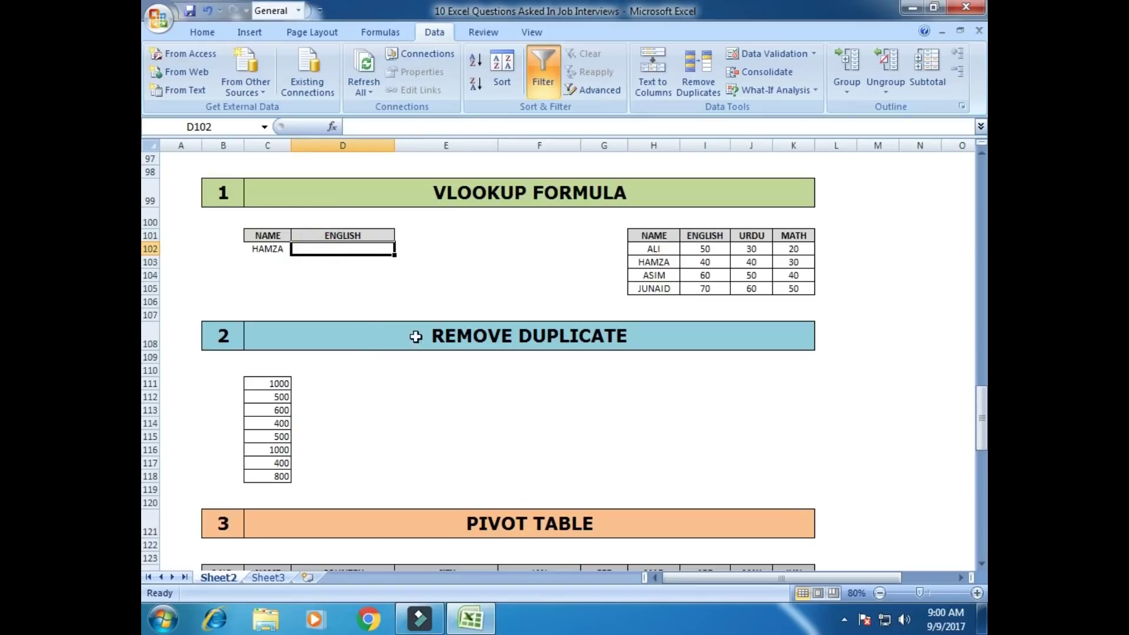
click(492, 288)
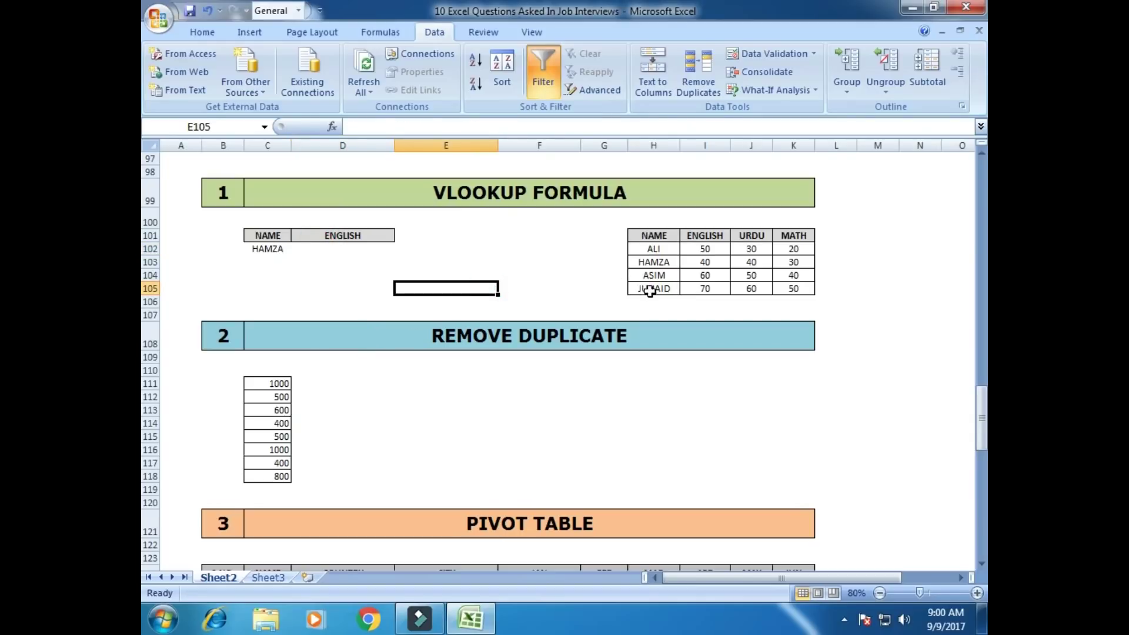
Step: Renumber the VLOOKUP FORMULA, REMOVE DUPLICATE and PIVOT TABLE section headings as 6, 7 and 8
scroll(299, 262, up, 1)
click(238, 242)
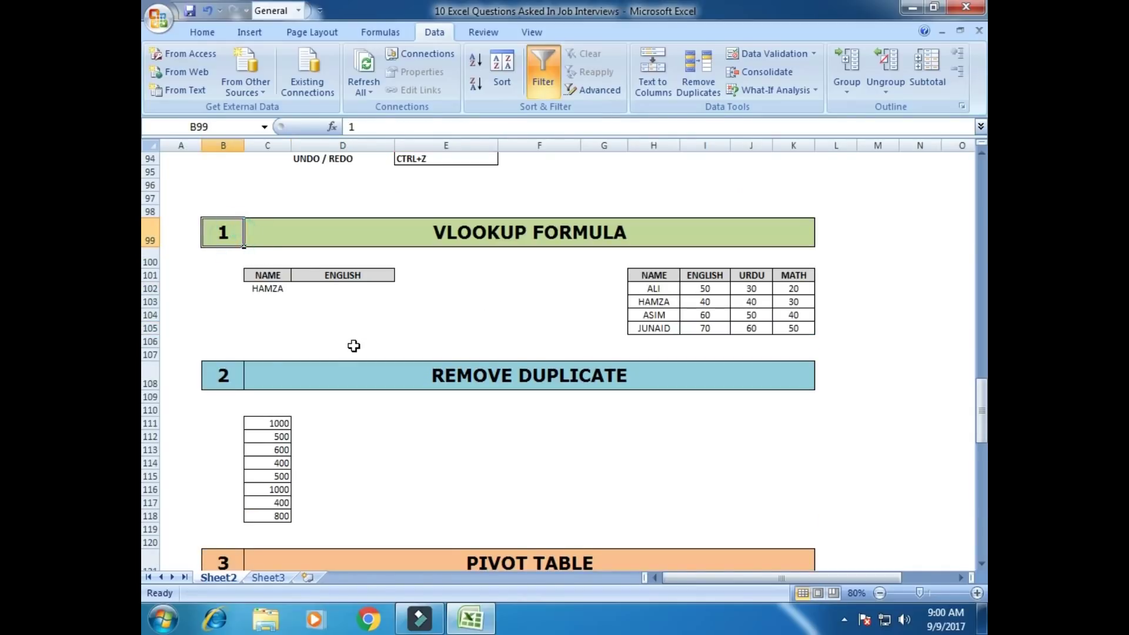
text(6)
key(Return)
click(227, 375)
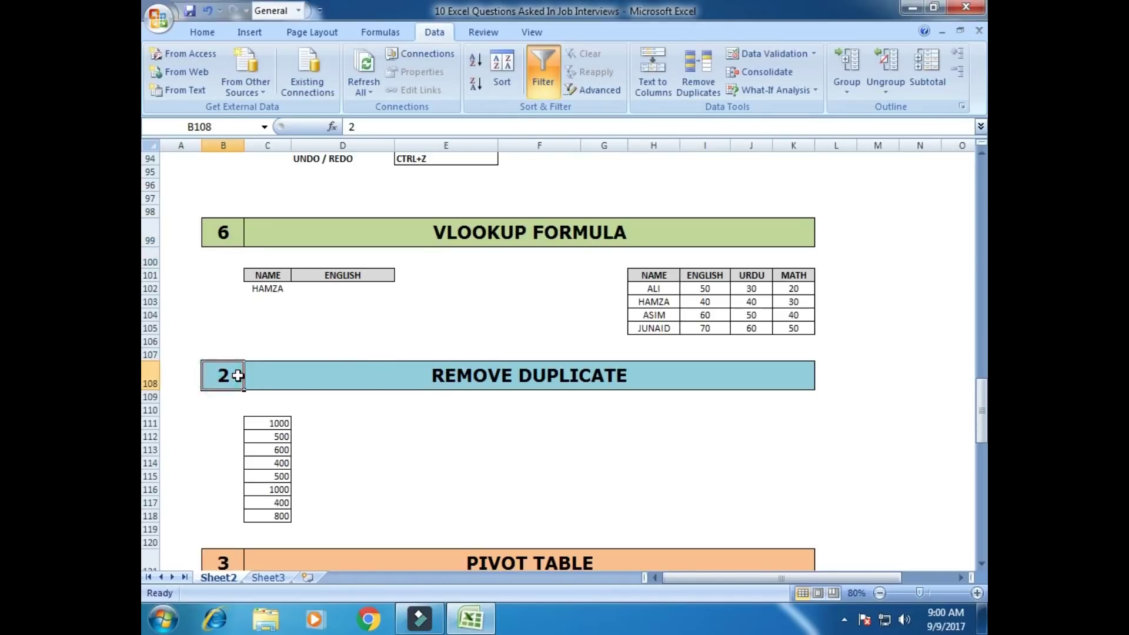
text(7)
key(Return)
scroll(259, 446, down, 2)
click(224, 461)
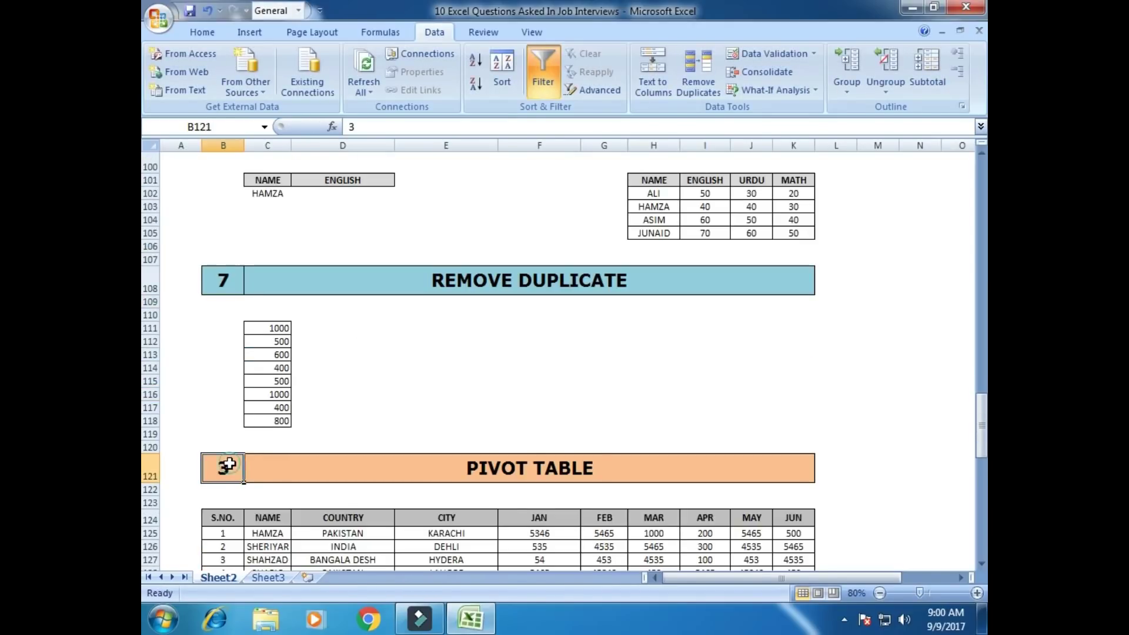
text(8)
key(Return)
Step: Renumber the CHART / GRAPH and IF STATEMENT section headings as 9 and 10
scroll(235, 411, down, 10)
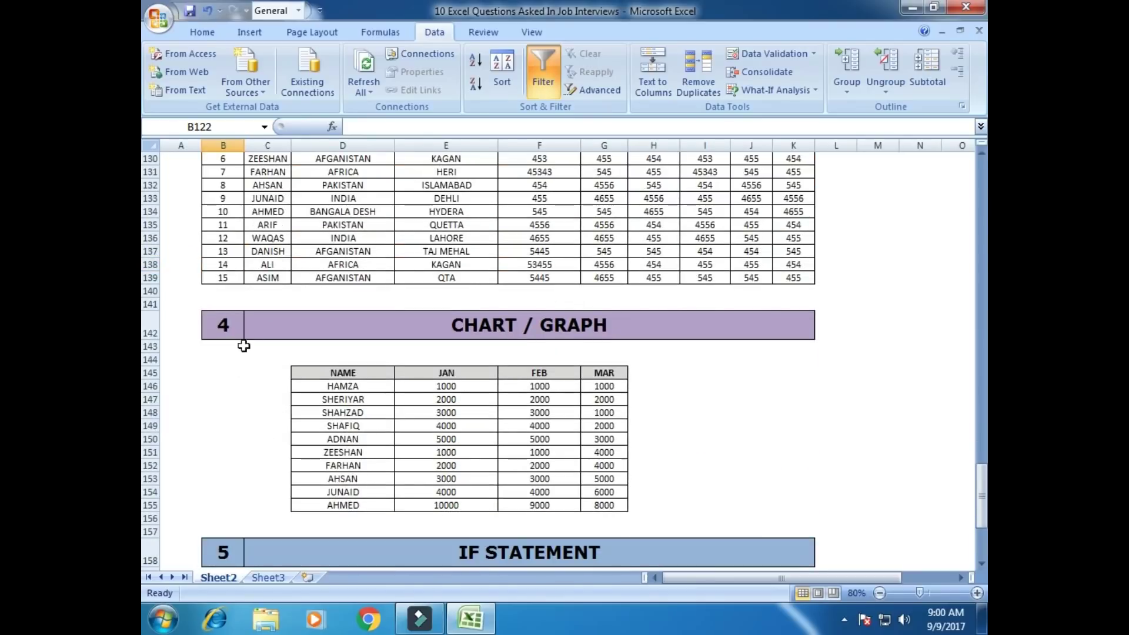
click(240, 319)
text(9)
key(Return)
scroll(270, 361, down, 4)
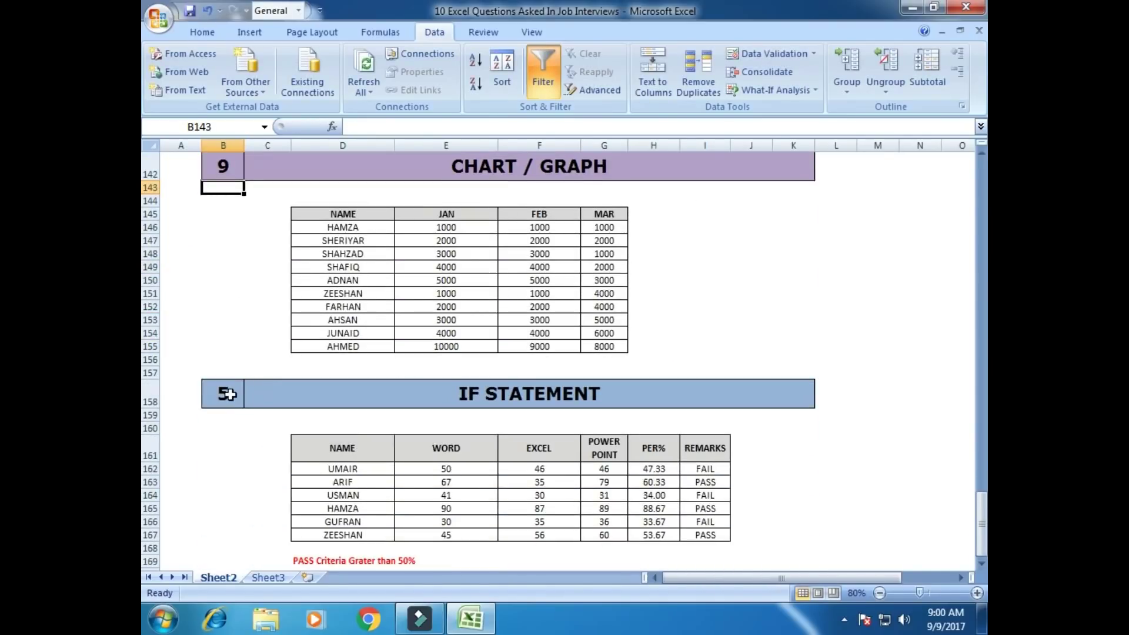
click(226, 395)
text(10)
key(Return)
Step: Begin a VLOOKUP formula in D102 under ENGLISH, using the name in C102 as the lookup value
scroll(327, 383, up, 19)
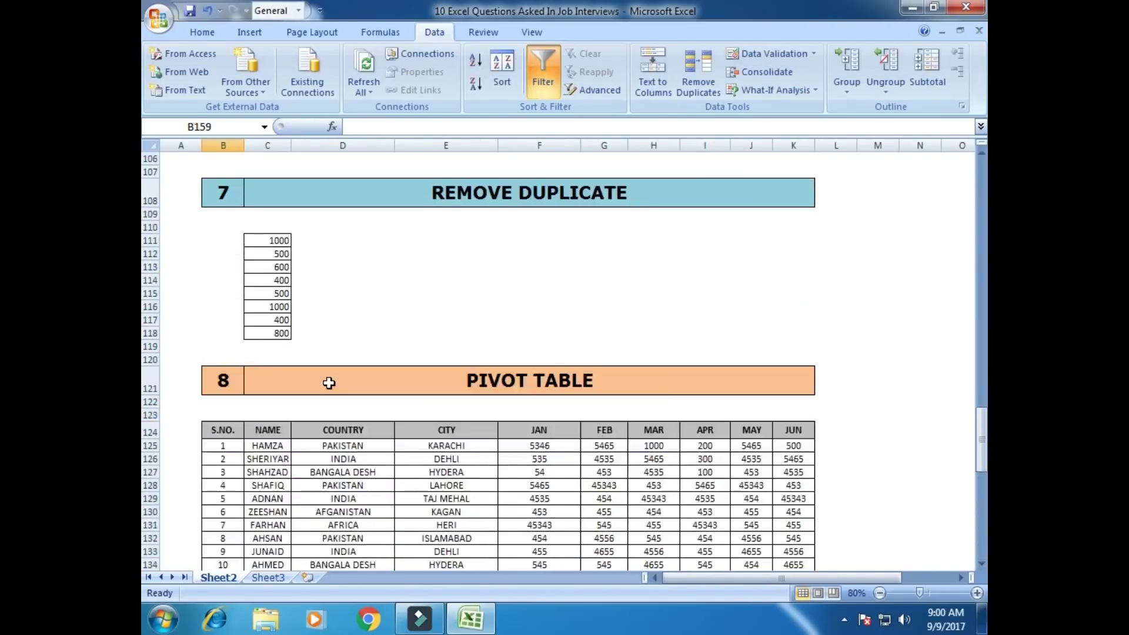
scroll(364, 353, down, 2)
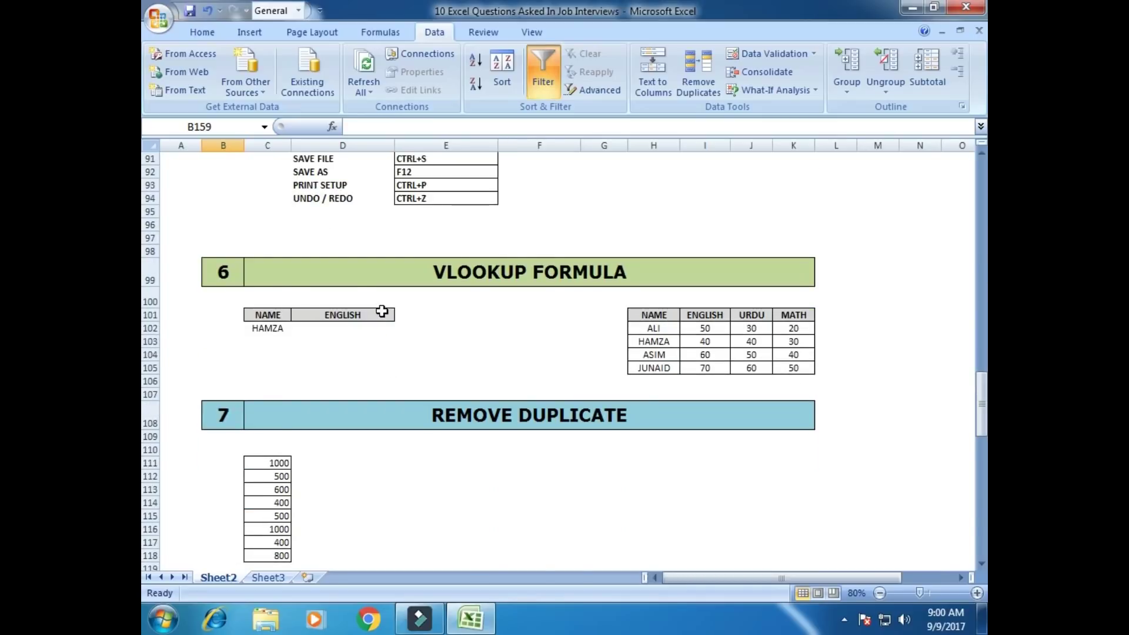
scroll(388, 306, down, 2)
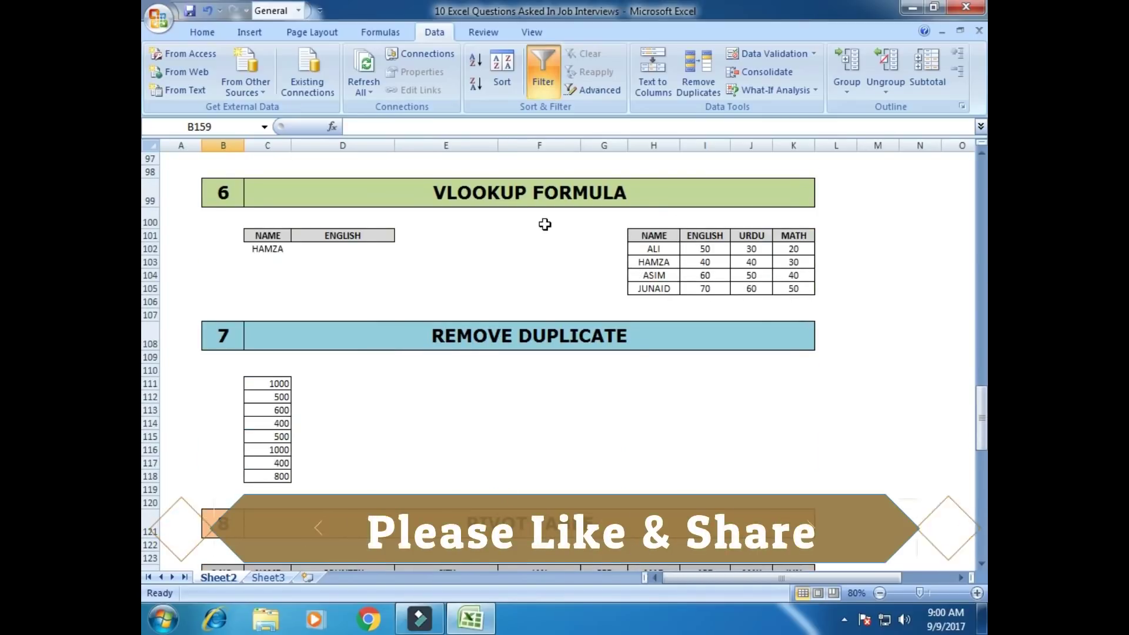
click(360, 251)
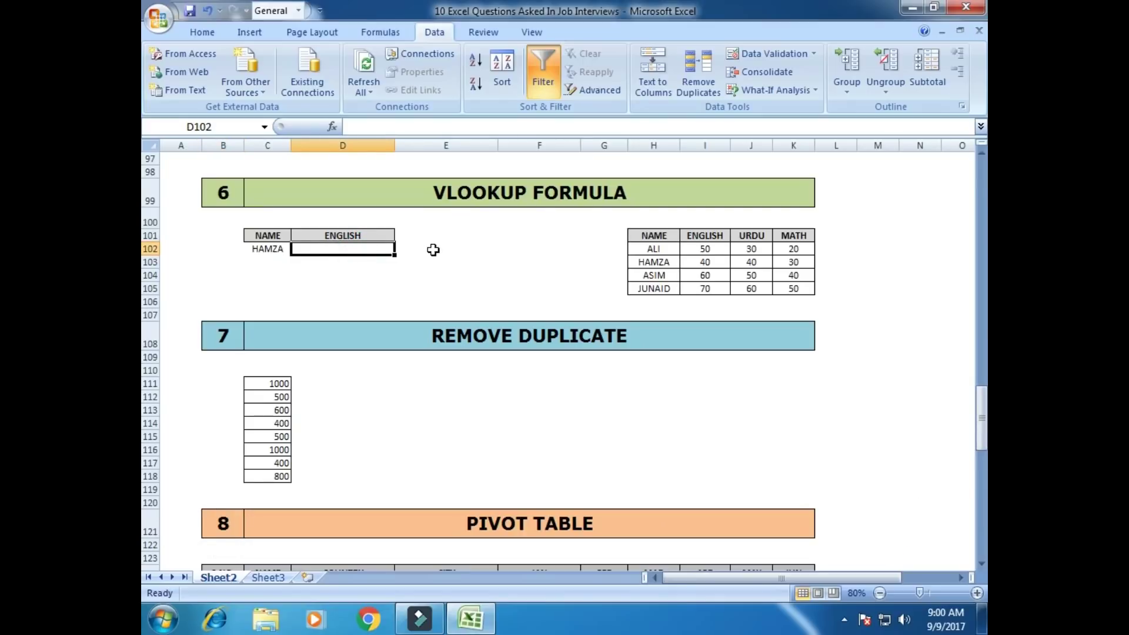
click(433, 248)
click(368, 252)
click(261, 238)
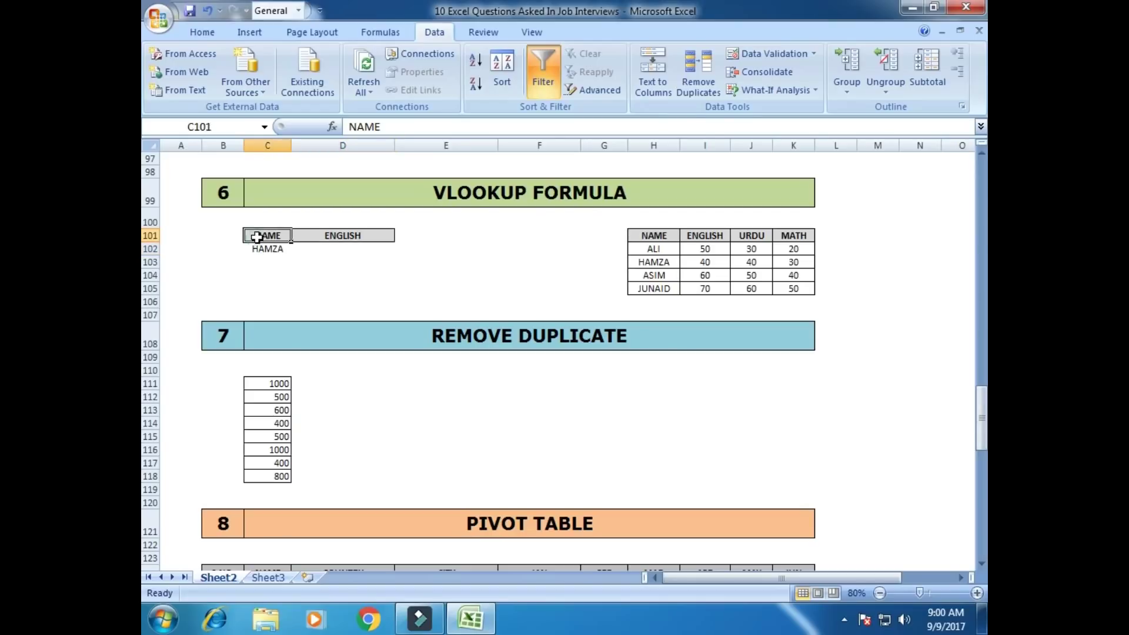
click(345, 236)
click(342, 247)
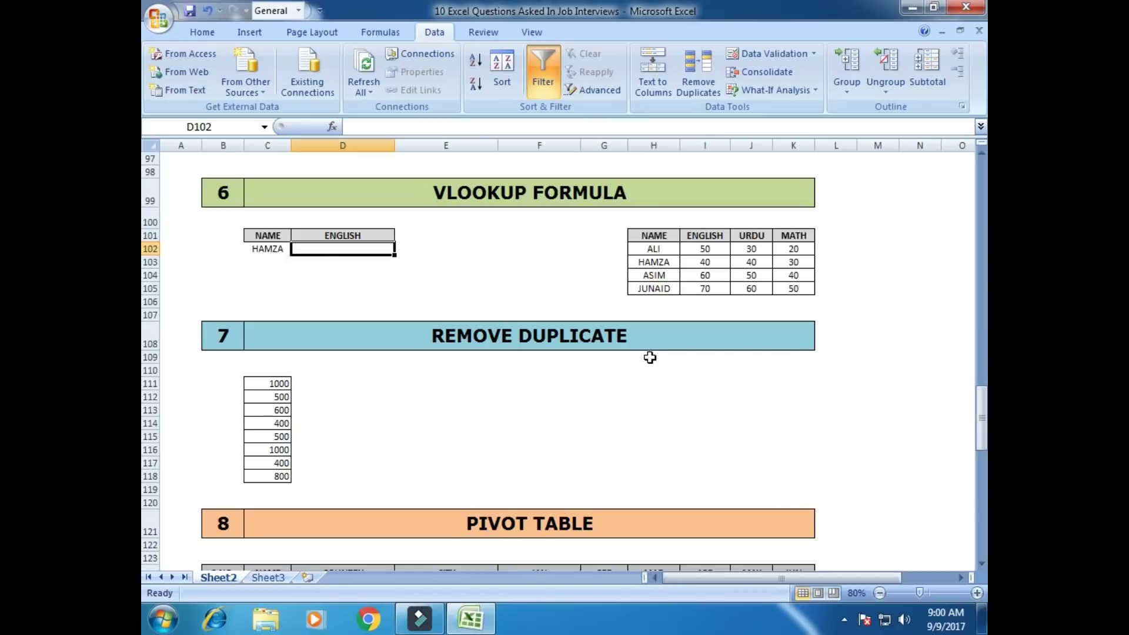
text(=VLOOKUP()
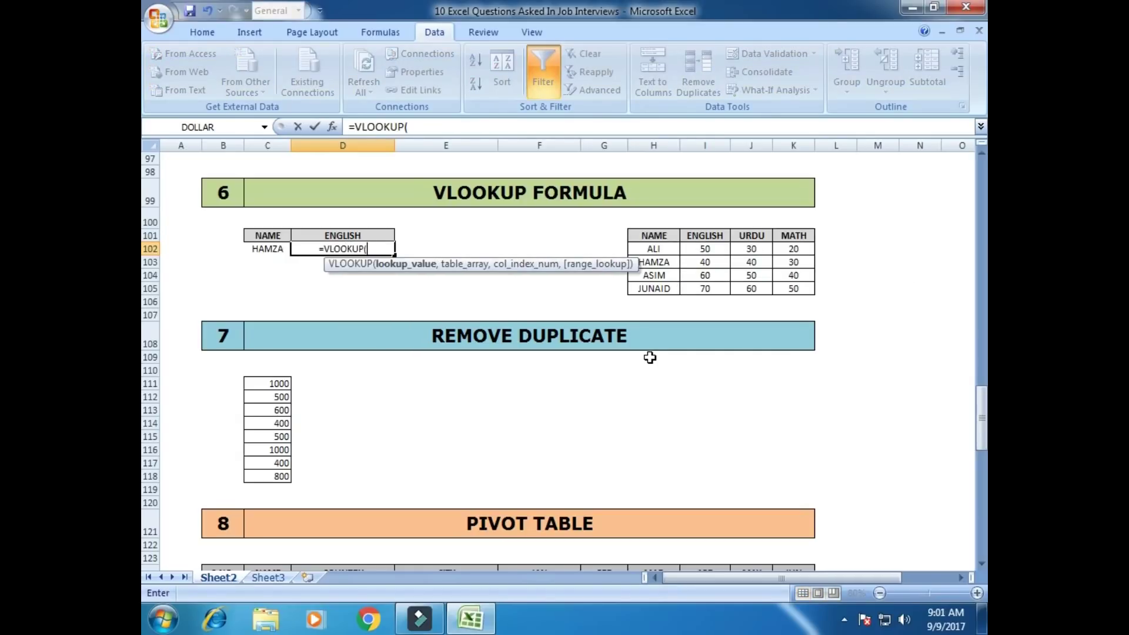
key(Left)
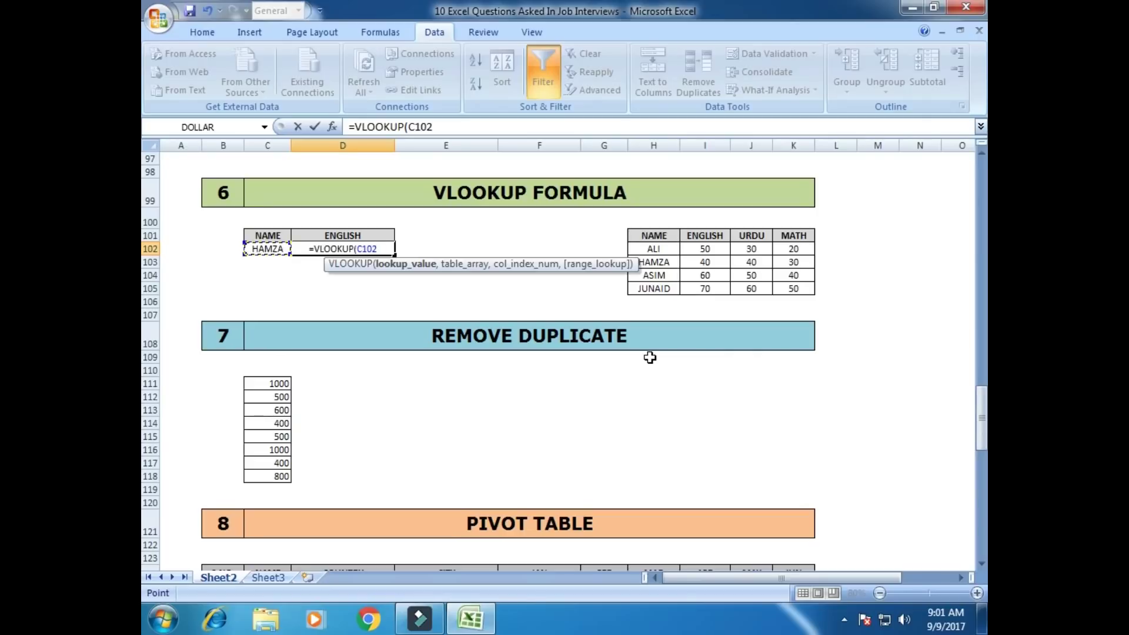
text(,)
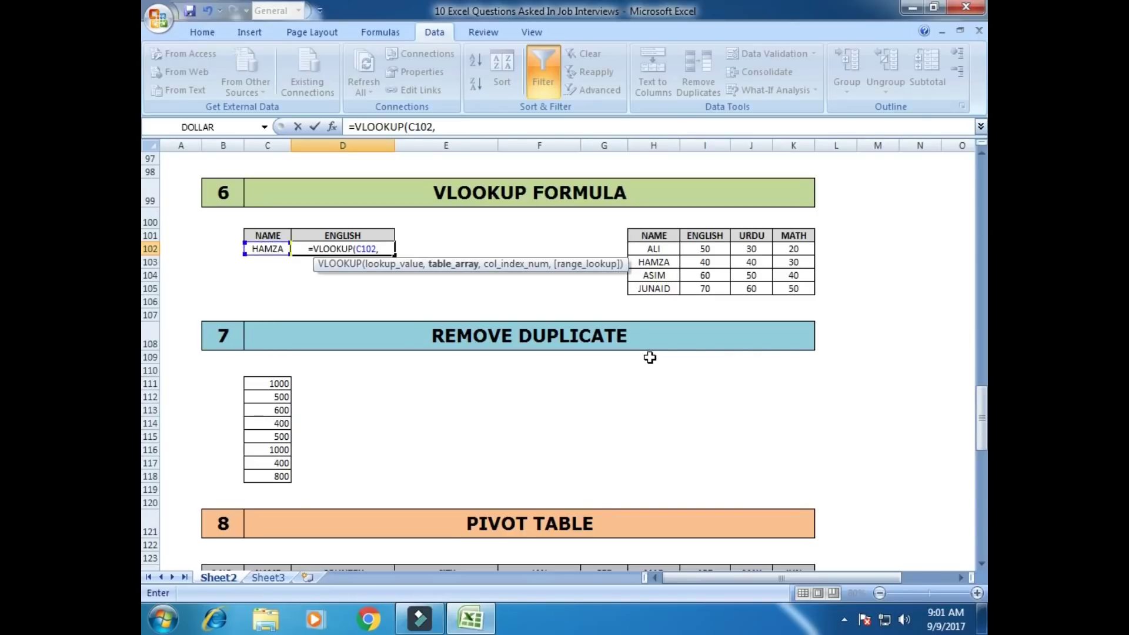
Step: Use the marks rows in H102:K105 as the table array of the VLOOKUP formula in D102
key(Right)
key(Right)
key(Right)
key(Right)
key(shift+Right)
key(shift+Right)
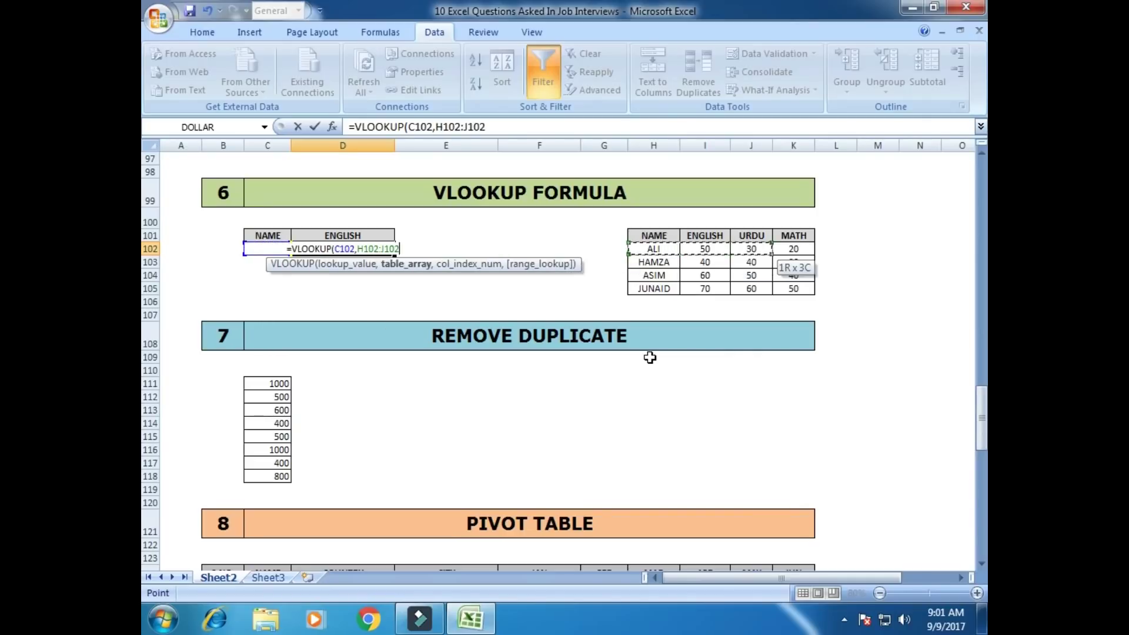
key(shift+Right)
key(shift+Down)
key(shift+Down)
key(shift+Down)
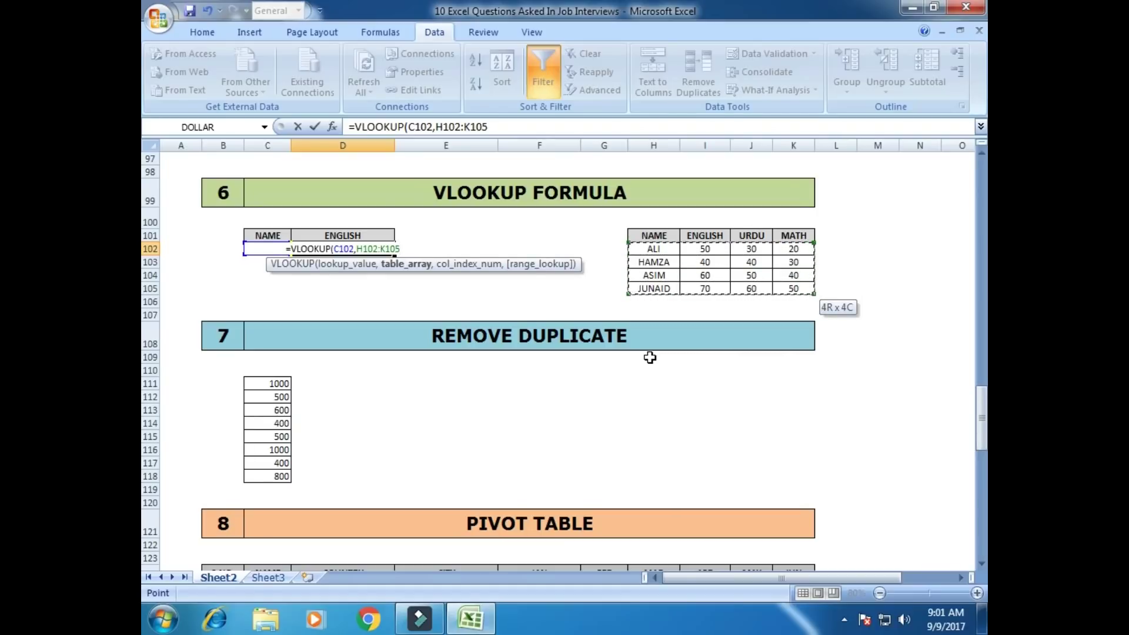
text(,)
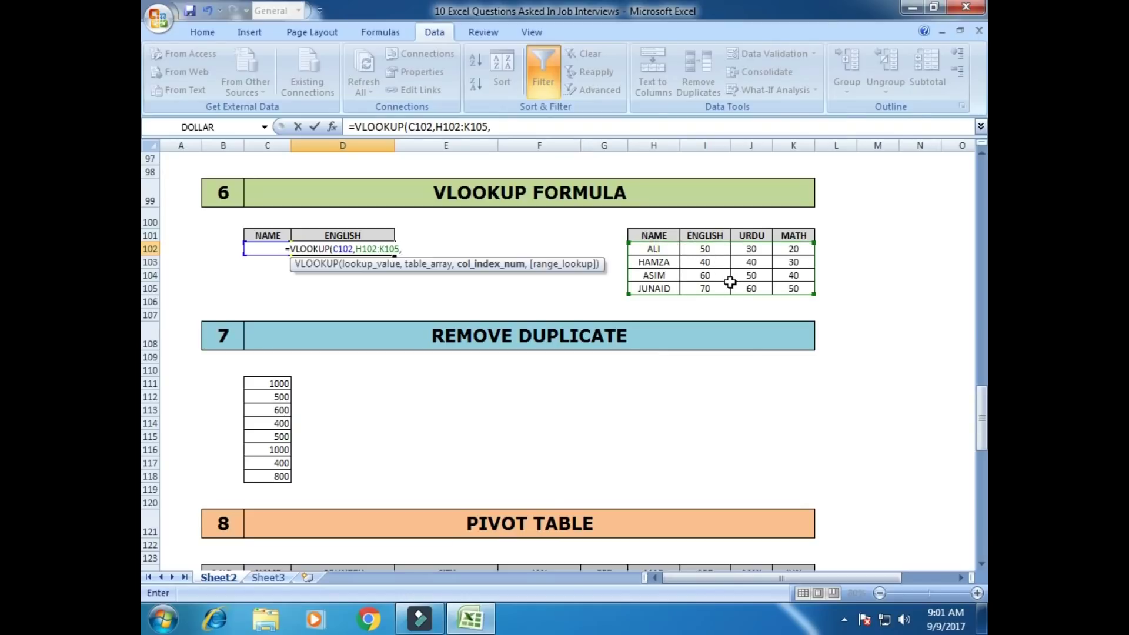
Step: Complete the VLOOKUP in D102 with column index 2 and FALSE for an exact match, and check its result against the marks table
text(2)
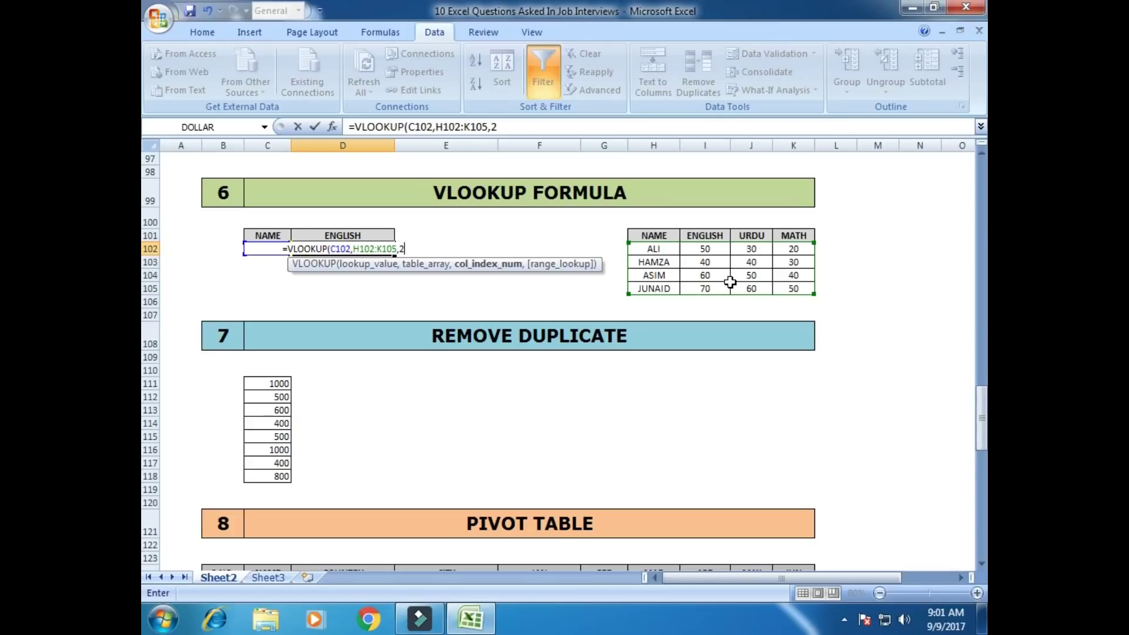
text(,)
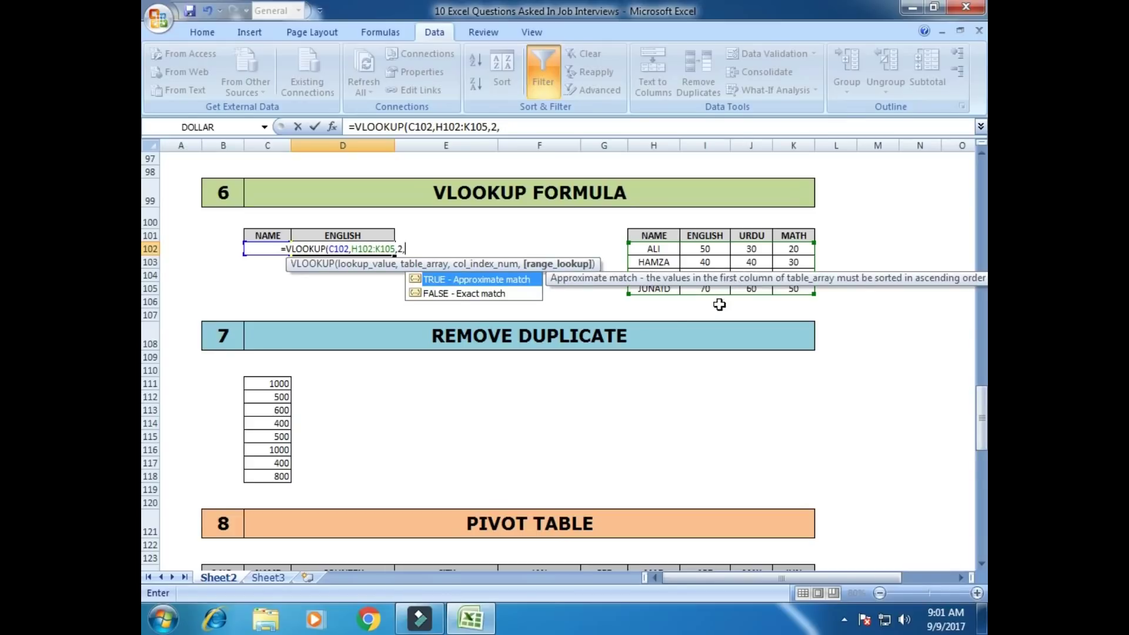
click(418, 294)
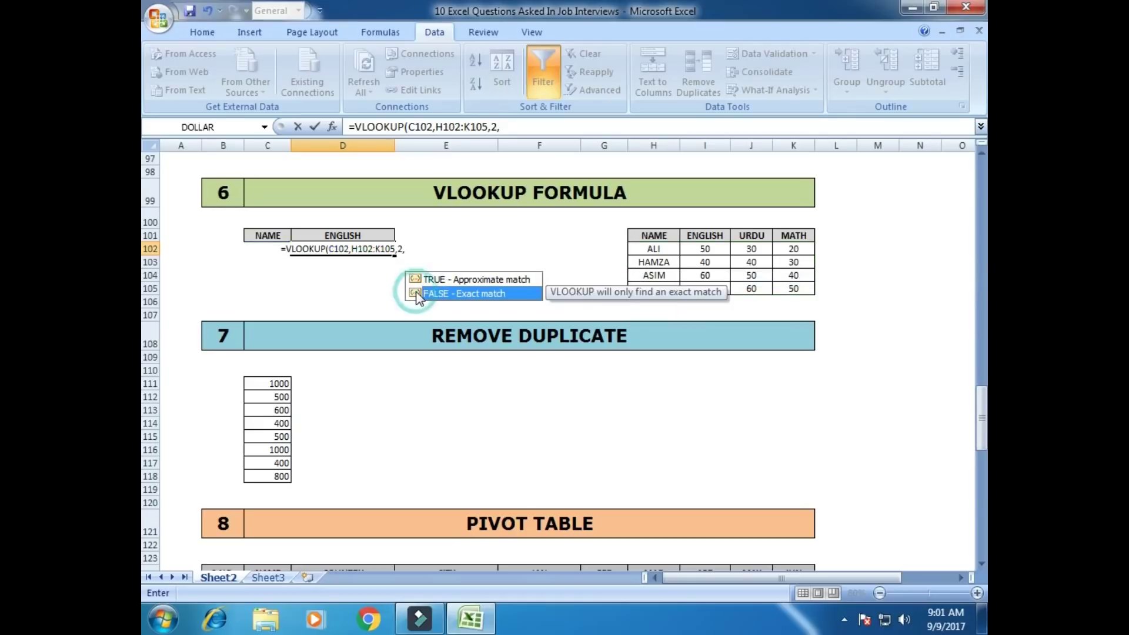
double_click(418, 294)
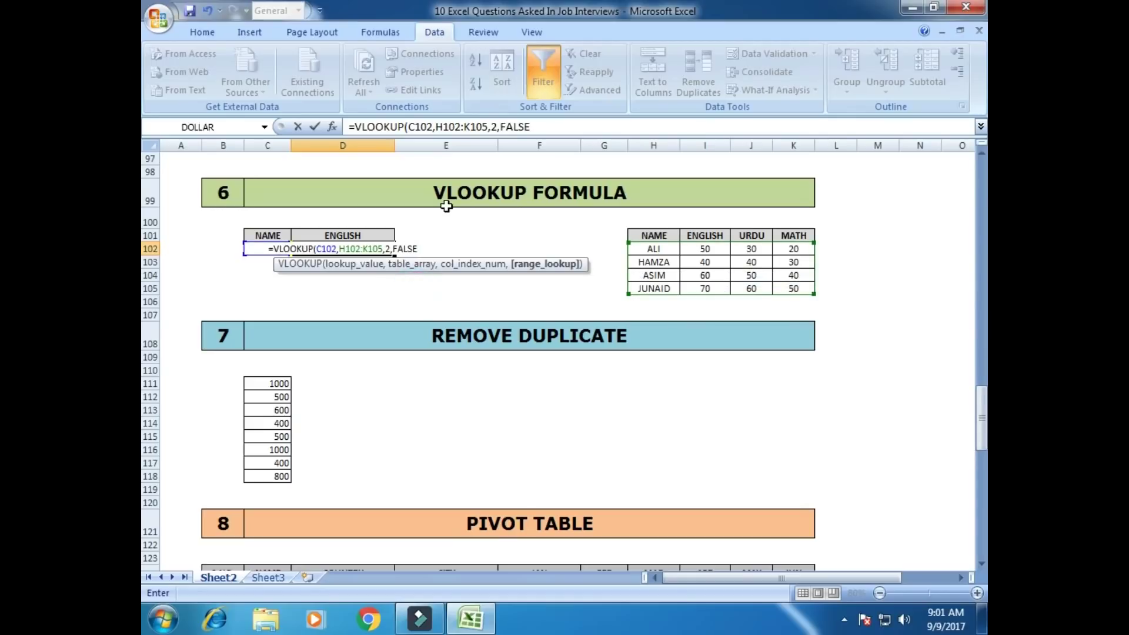
key(Return)
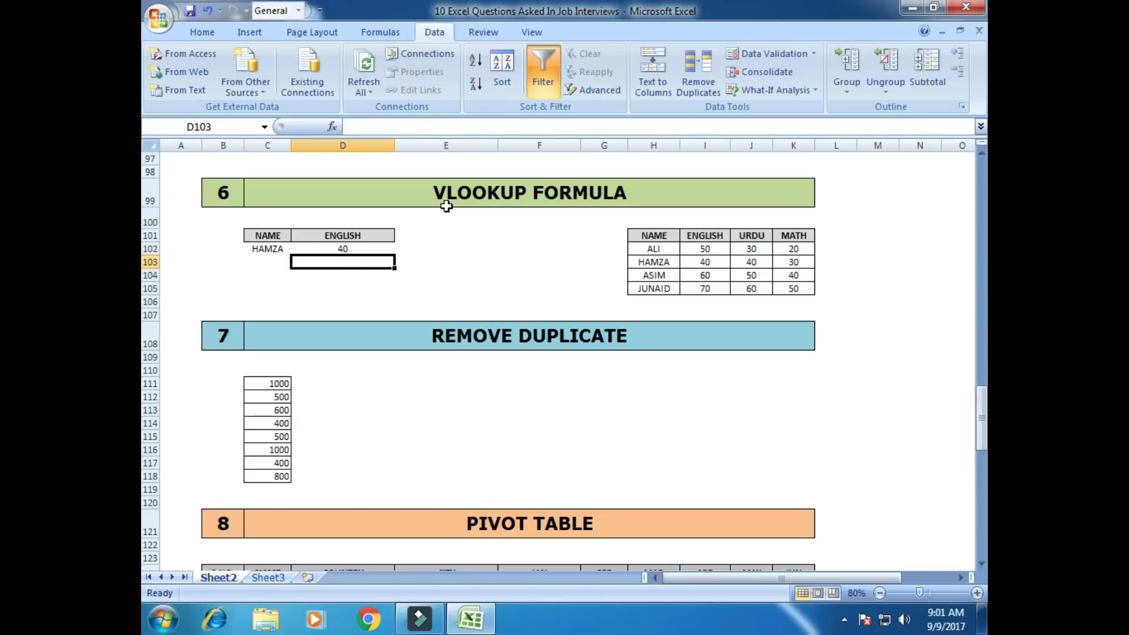
click(271, 249)
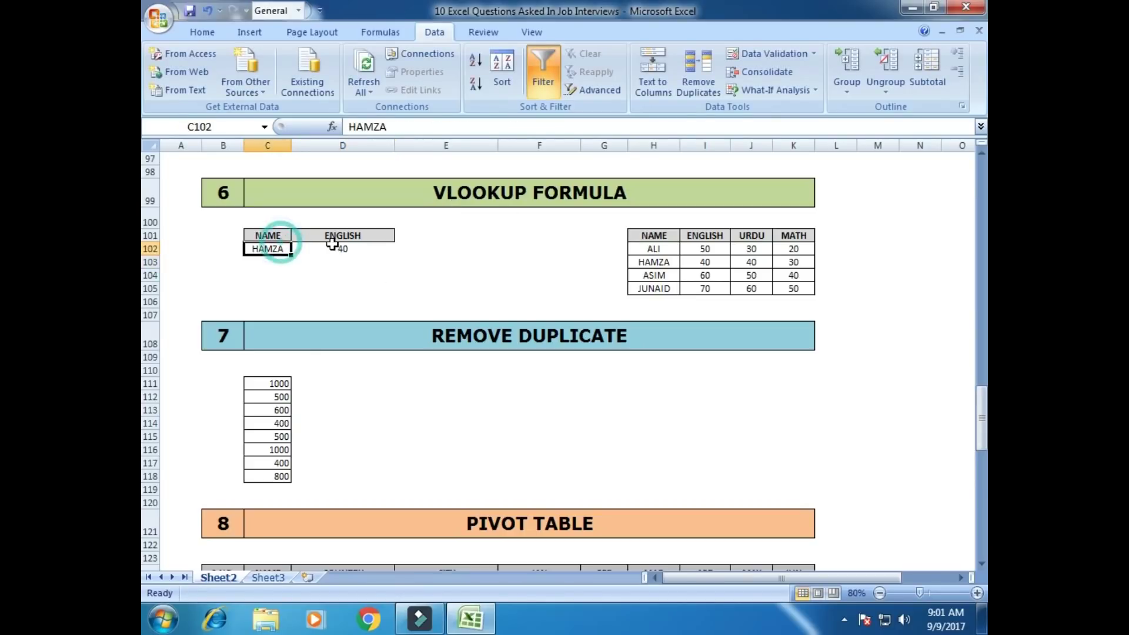
click(327, 248)
click(653, 261)
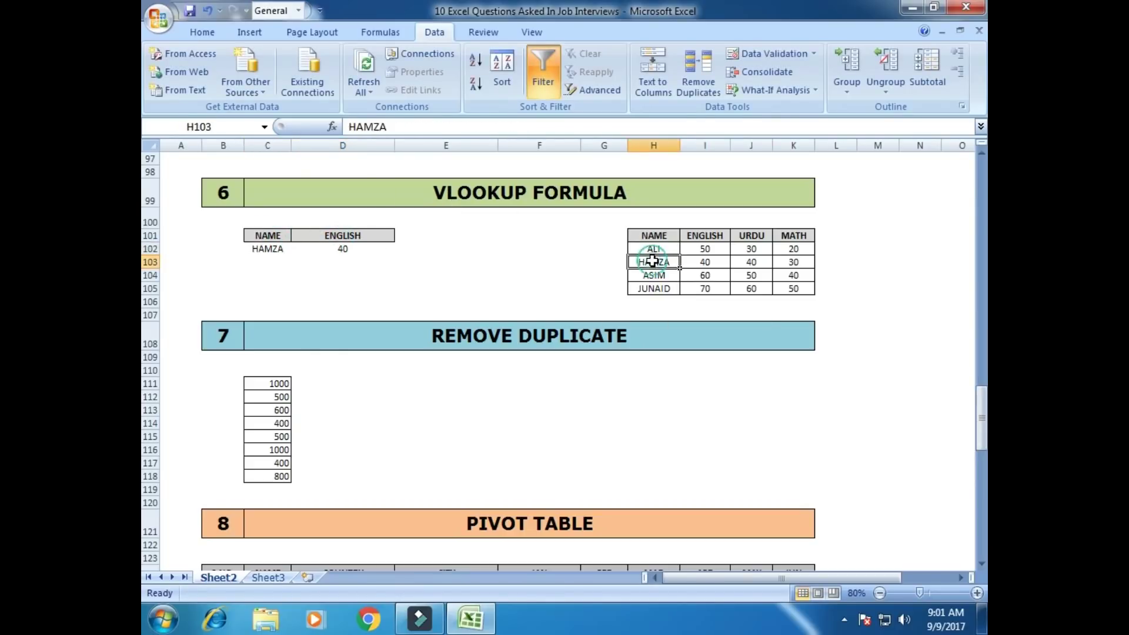
click(698, 261)
Step: Replace the lookup name in C102 with the first name in the marks table
click(276, 247)
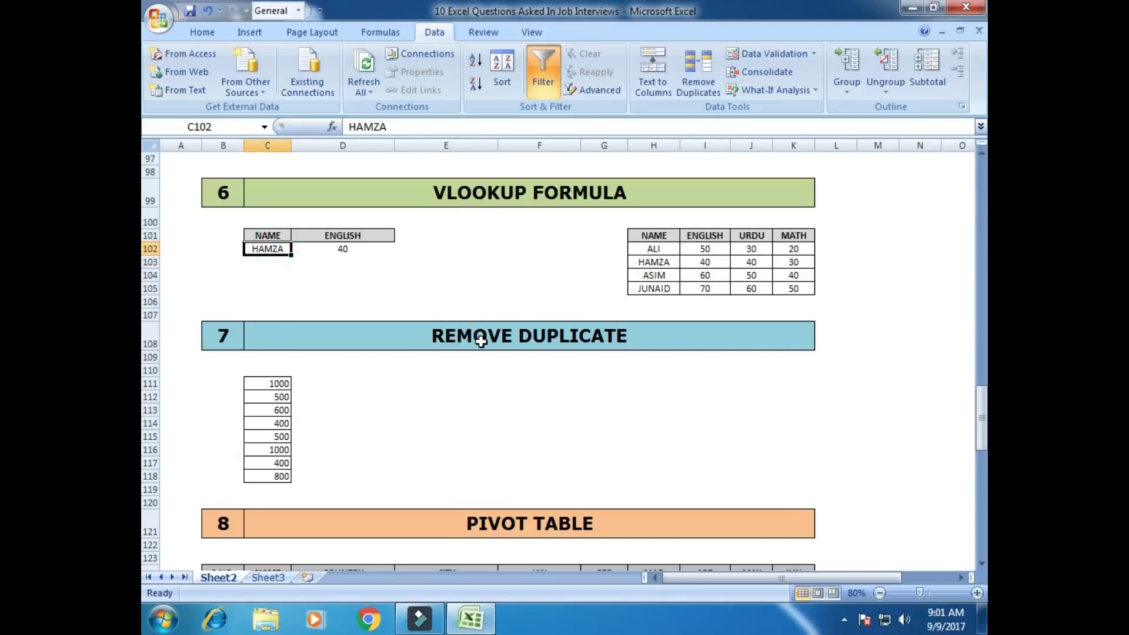
text(A)
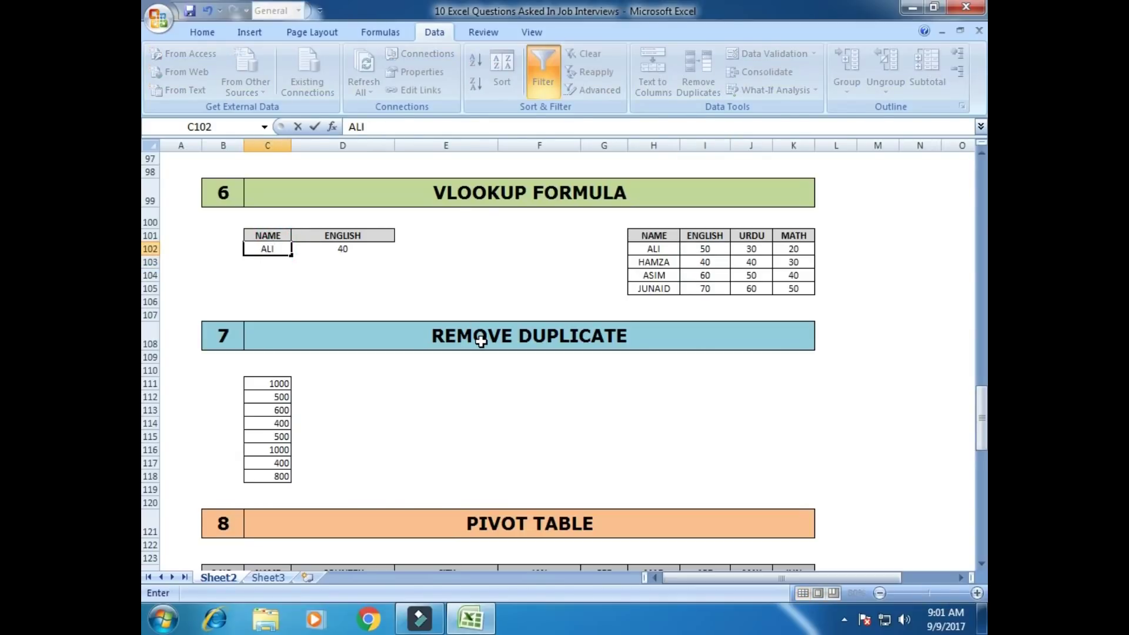
text(LI)
key(Return)
Step: Compare the ENGLISH result in D102 with the first row of the marks table
key(Up)
key(Right)
key(Right)
key(Left)
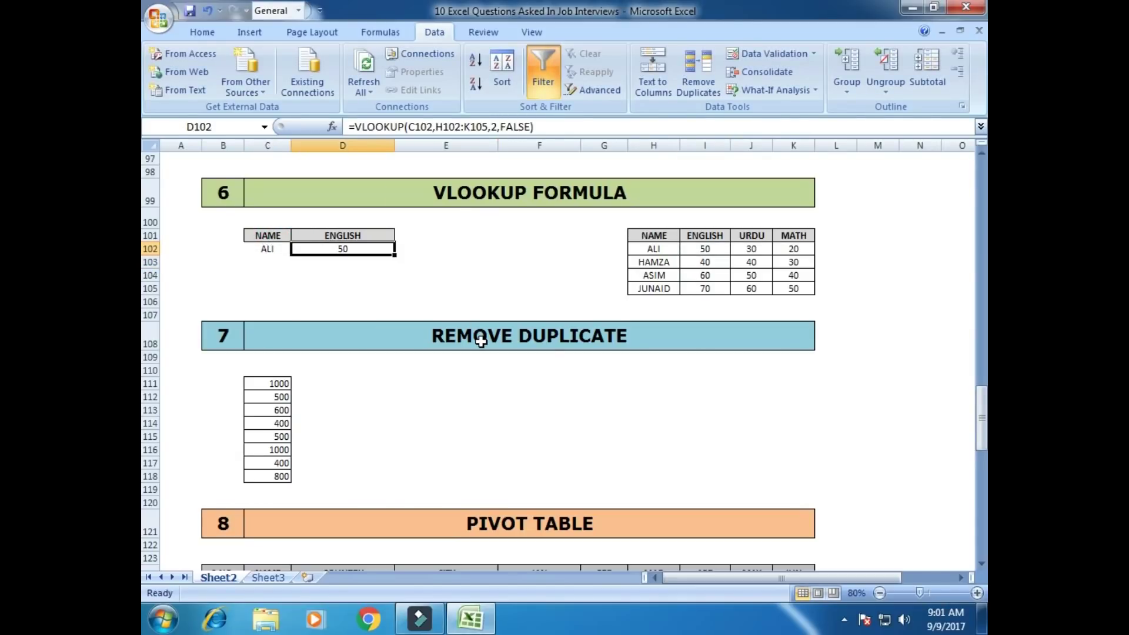
key(Right)
key(Right)
key(Right)
key(Right)
key(Right)
Step: Replace the lookup name in C102 with the last name in the marks table
key(Left)
key(Left)
key(Left)
key(Left)
key(Left)
key(Left)
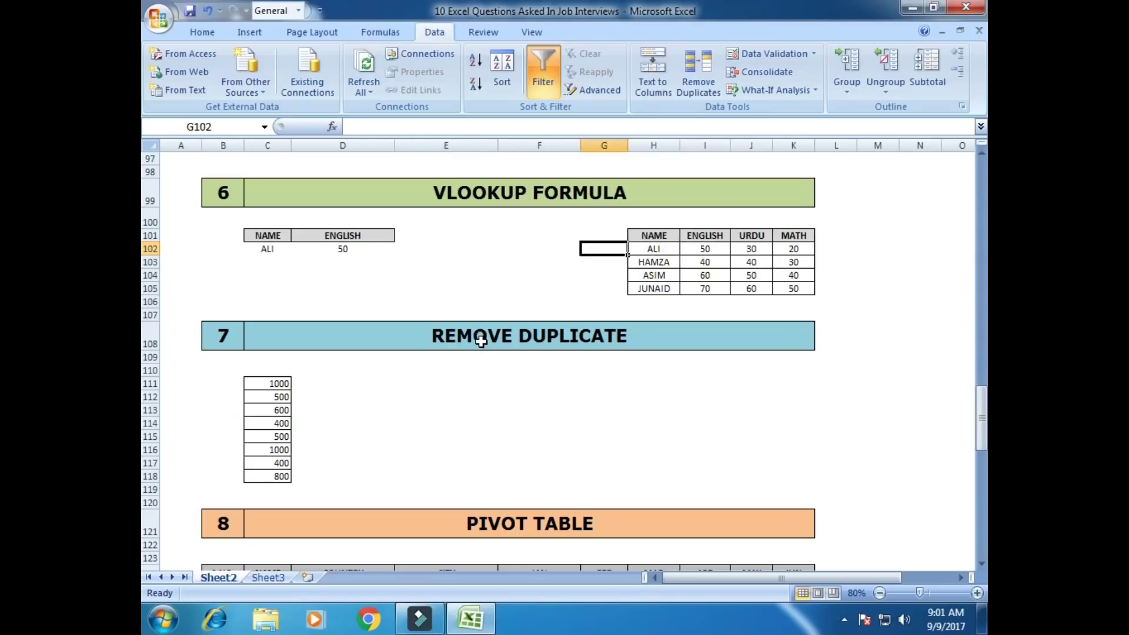
text(JUNAID)
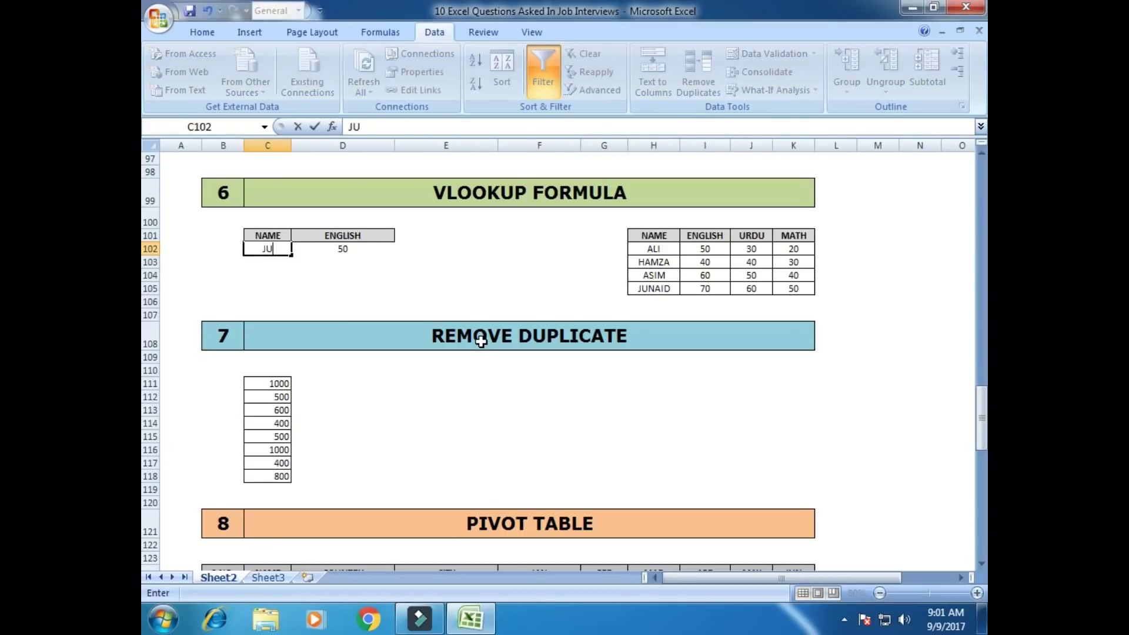
key(Right)
Step: Check the ENGLISH result against the last row of the marks table in row 105
key(Right)
key(Right)
key(Right)
key(Right)
key(Right)
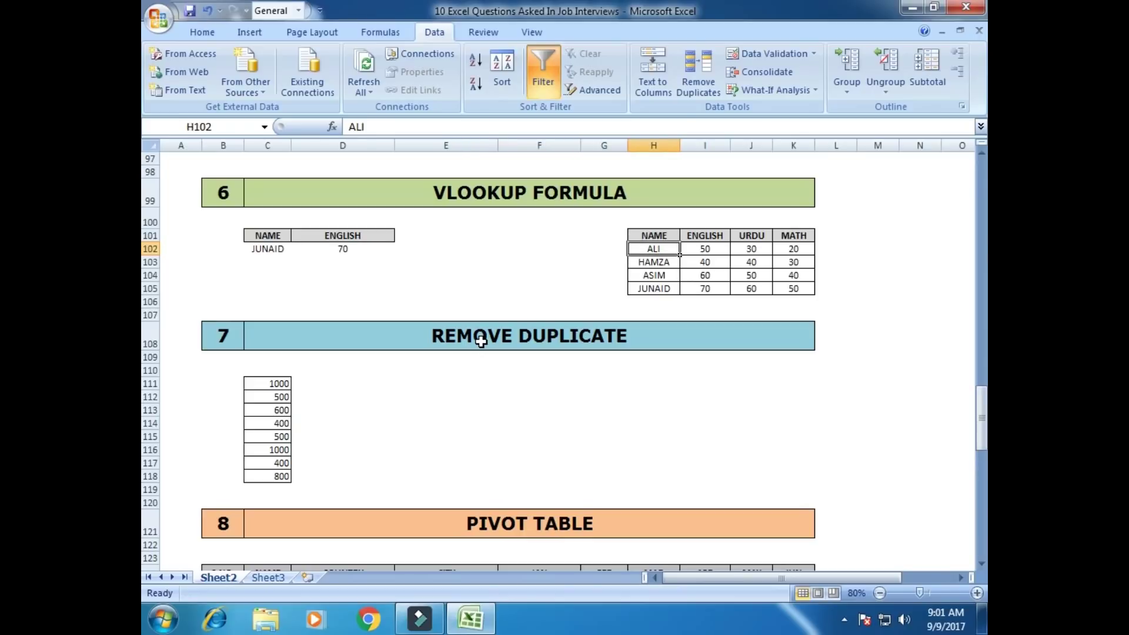
key(Down)
key(Down)
key(Down)
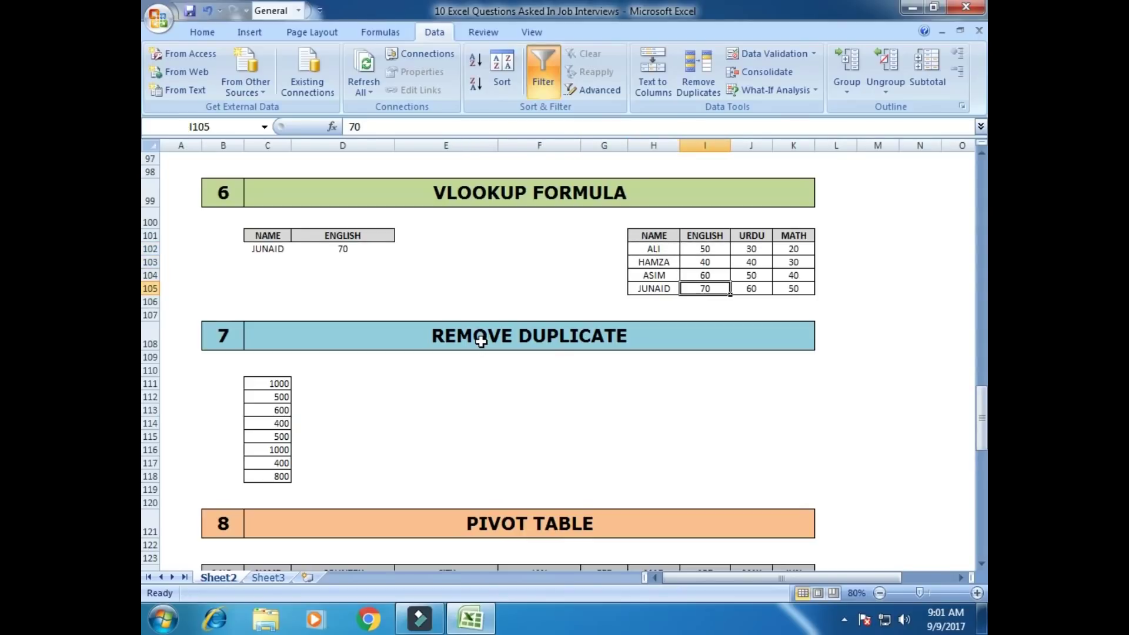
Step: Examine the list of numbers in C111:C118 under REMOVE DUPLICATE for repeated values
scroll(482, 347, down, 3)
click(459, 257)
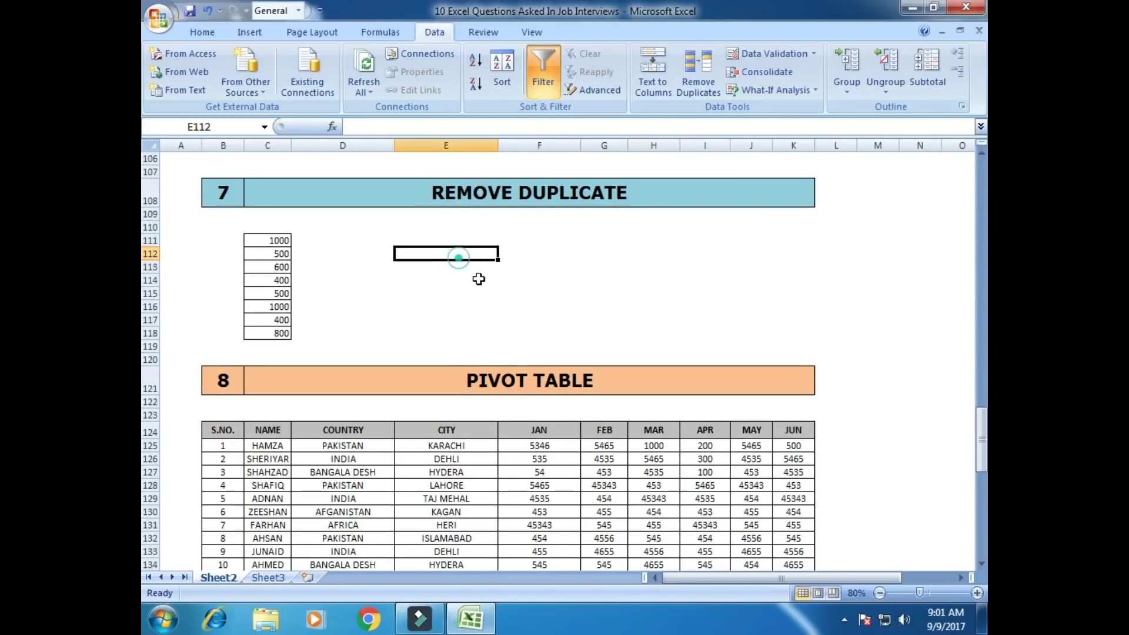
drag(269, 242, 270, 330)
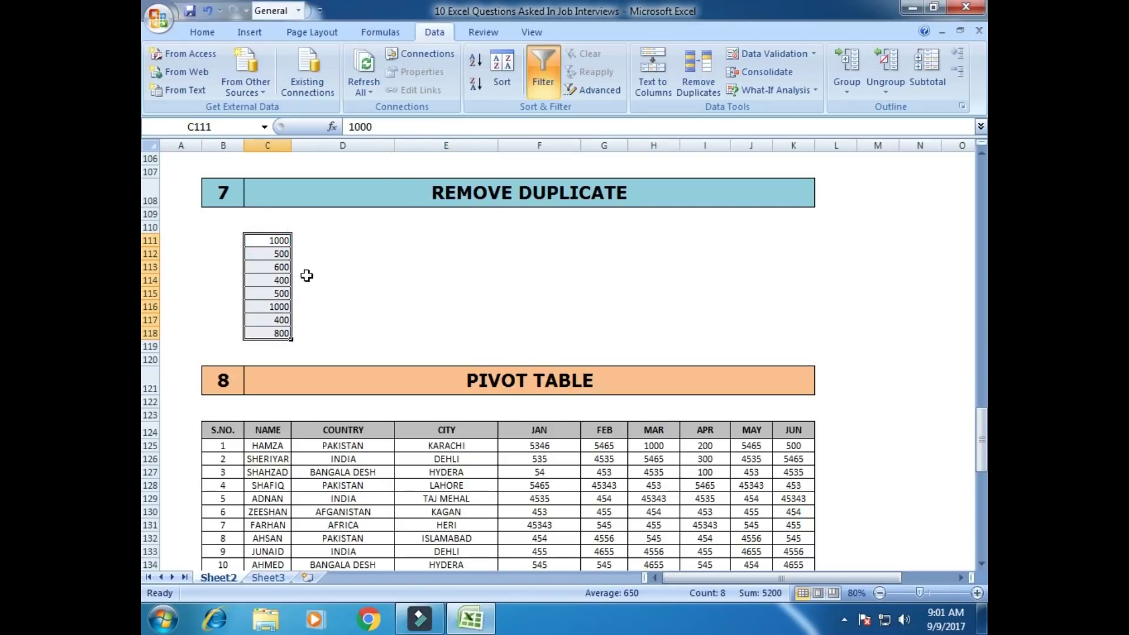
click(337, 255)
drag(253, 238, 270, 329)
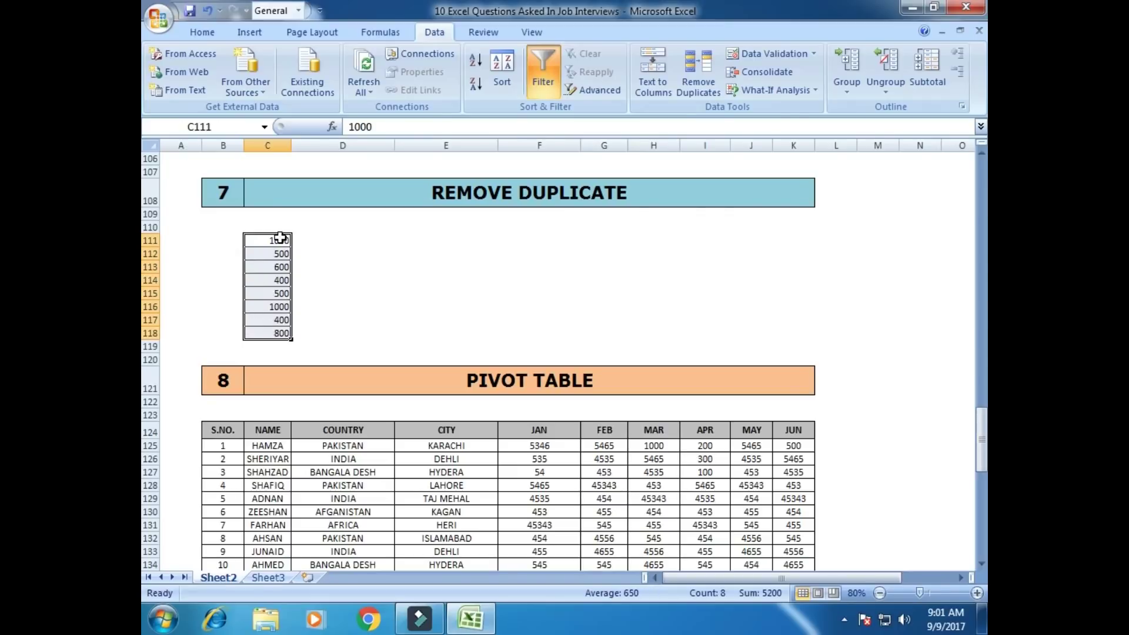
click(345, 276)
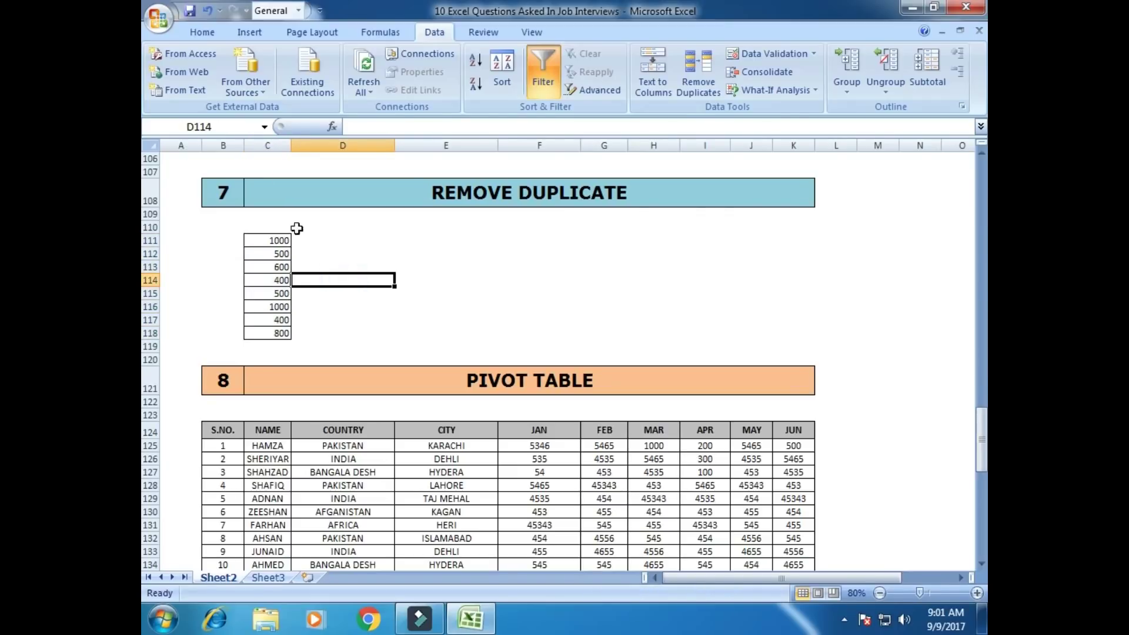
Step: Apply Duplicate Values conditional formatting to C111:C118, using Light Red Fill with Dark Red Text
click(203, 33)
drag(269, 241, 276, 332)
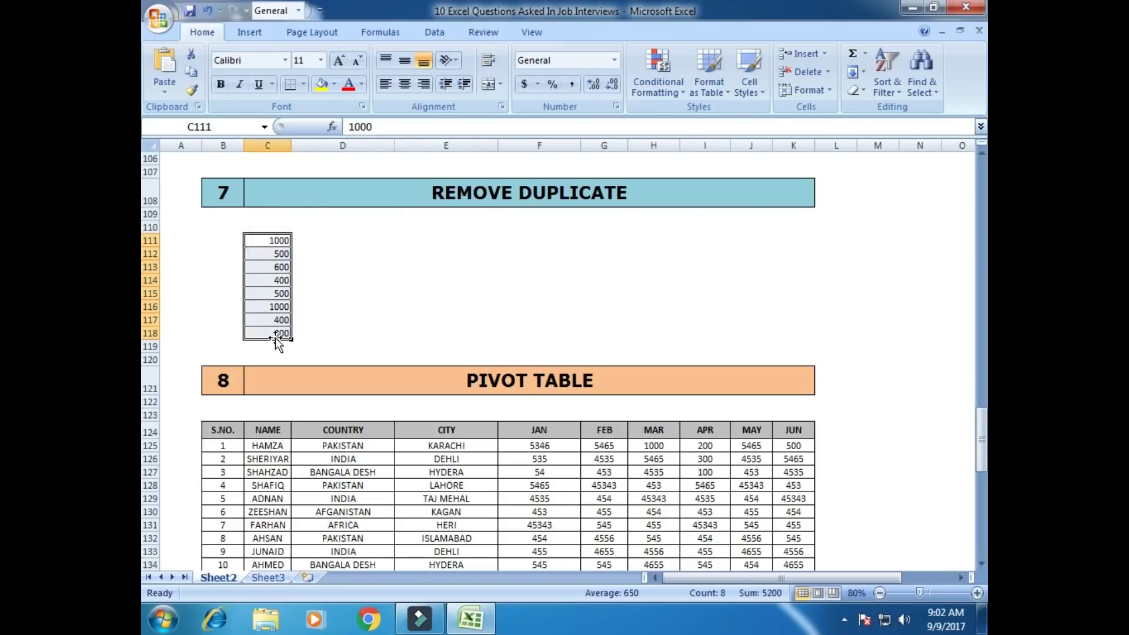
click(652, 79)
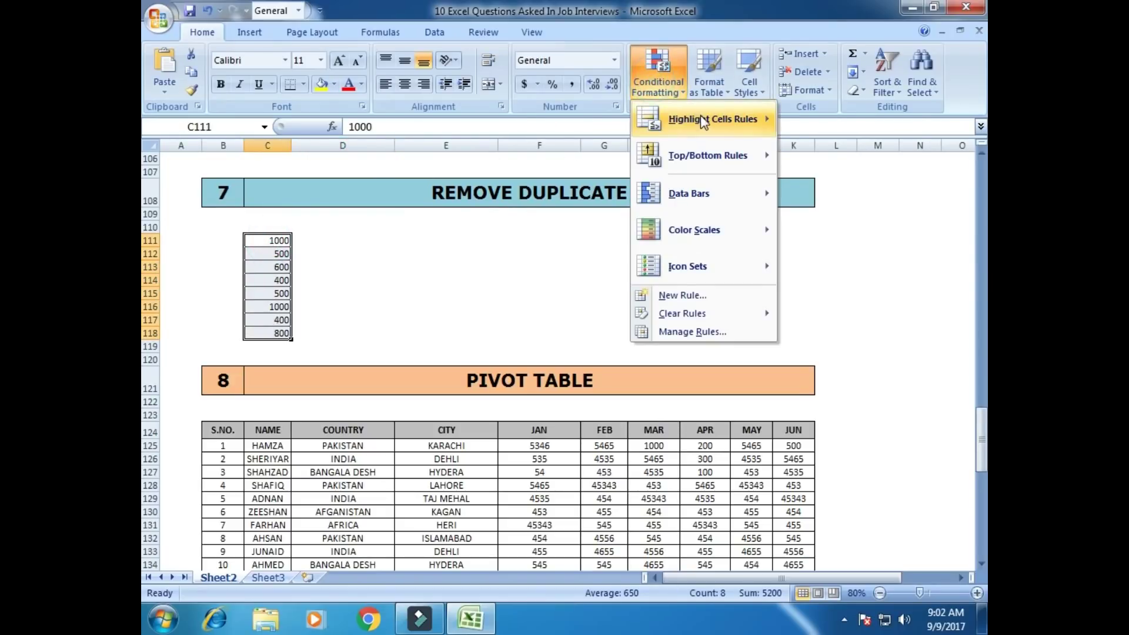
mouse_move(705, 119)
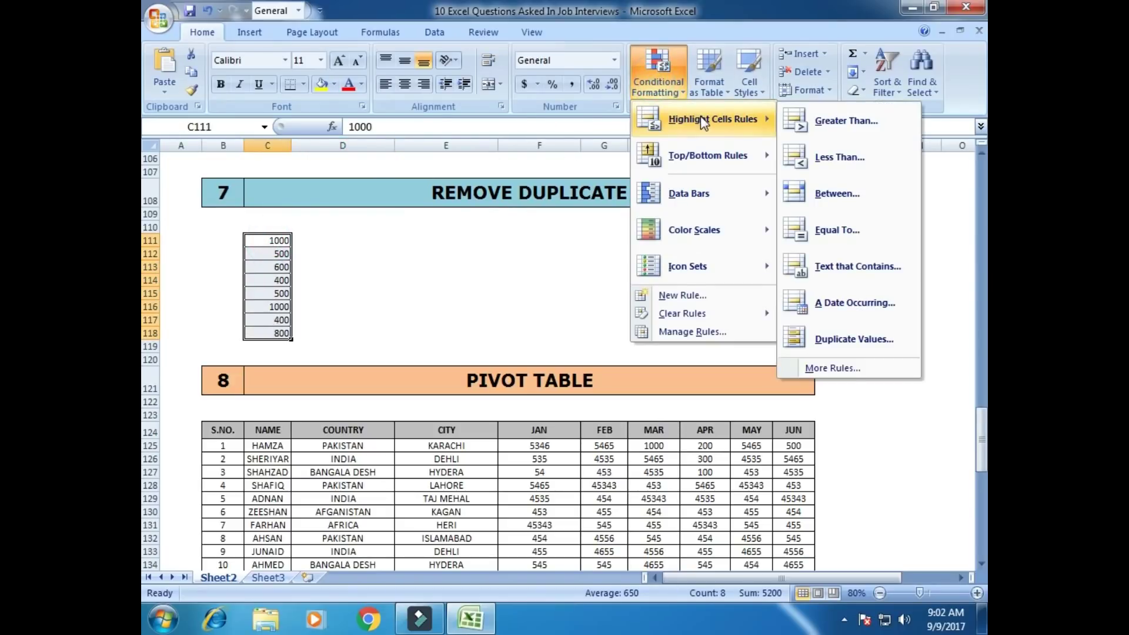
click(862, 350)
click(652, 215)
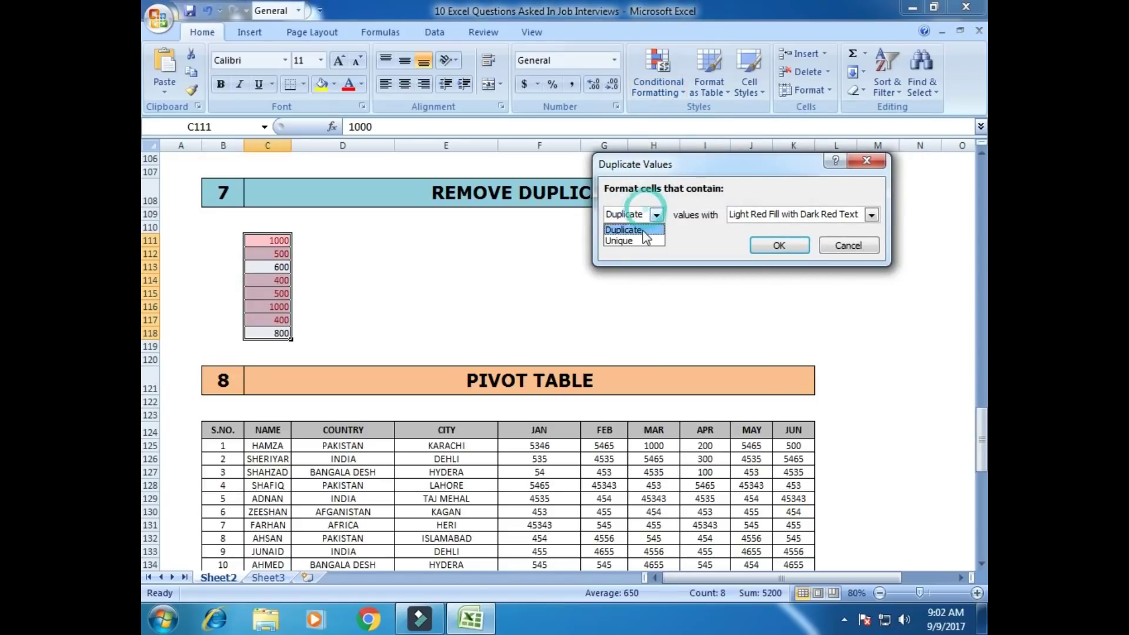
click(643, 232)
click(799, 245)
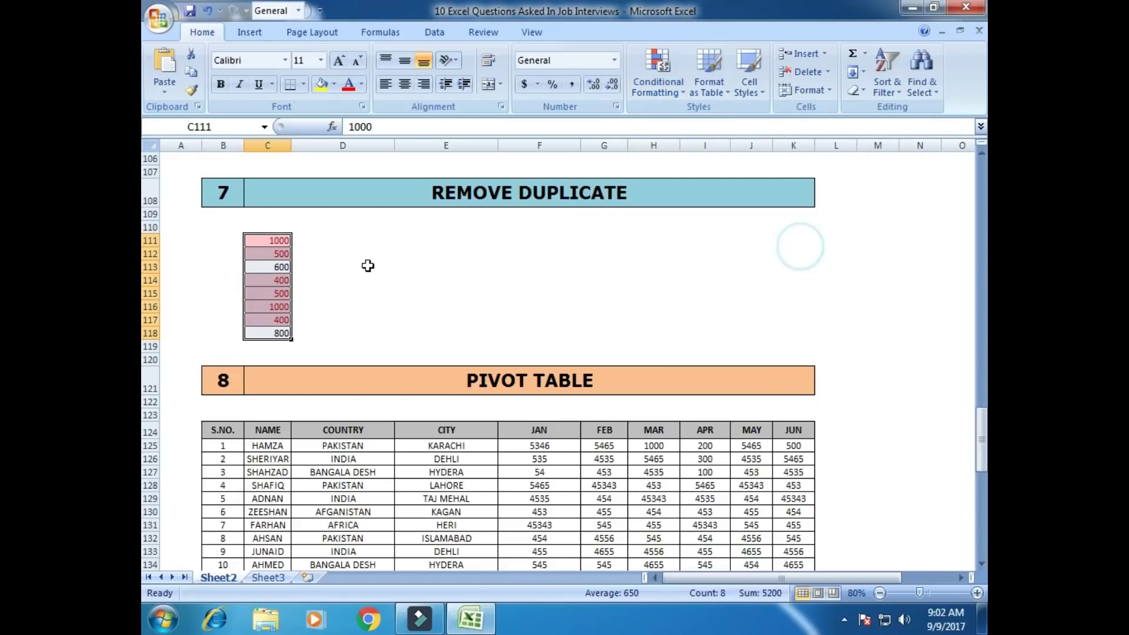
Step: Go through the highlighted duplicate numbers in C111:C117 one by one
click(329, 254)
click(276, 241)
click(279, 254)
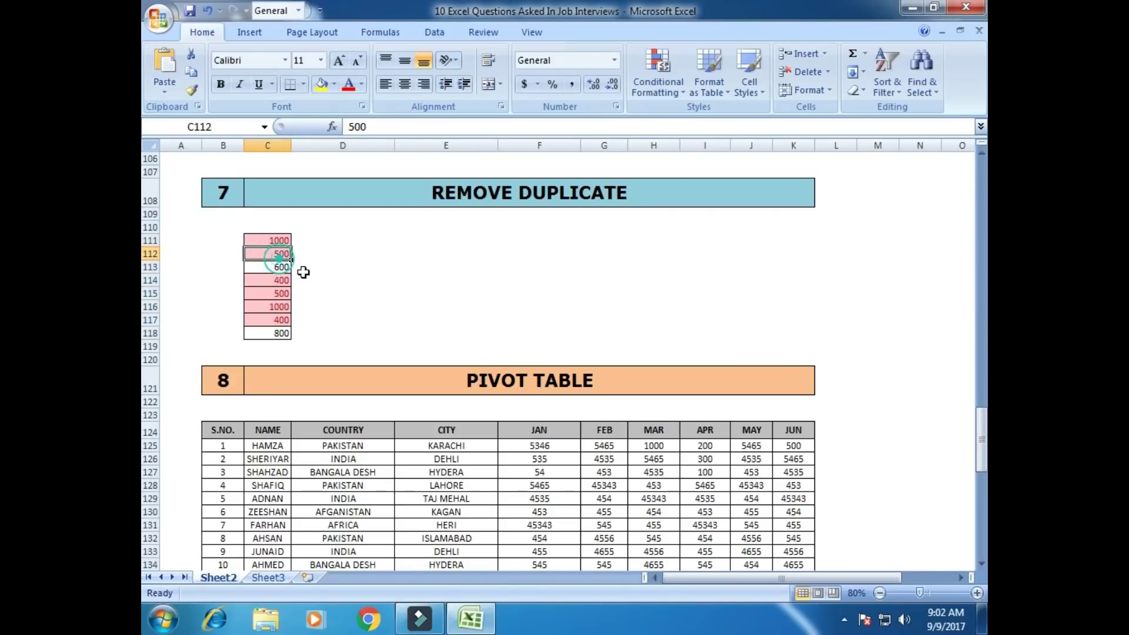
click(281, 281)
click(283, 296)
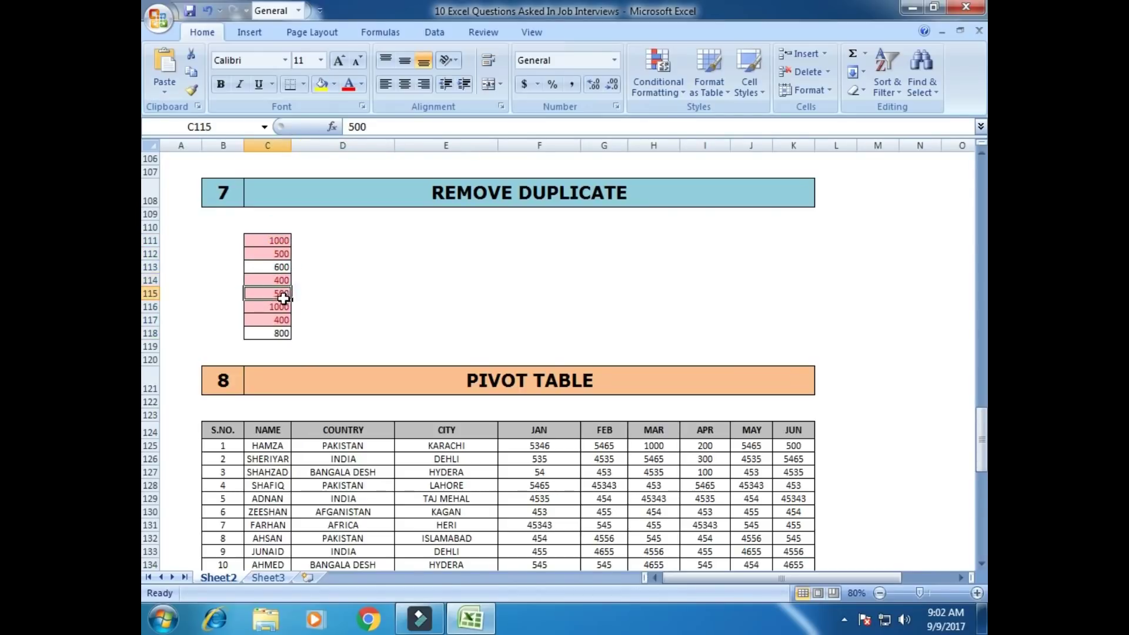
click(284, 306)
click(284, 320)
click(335, 320)
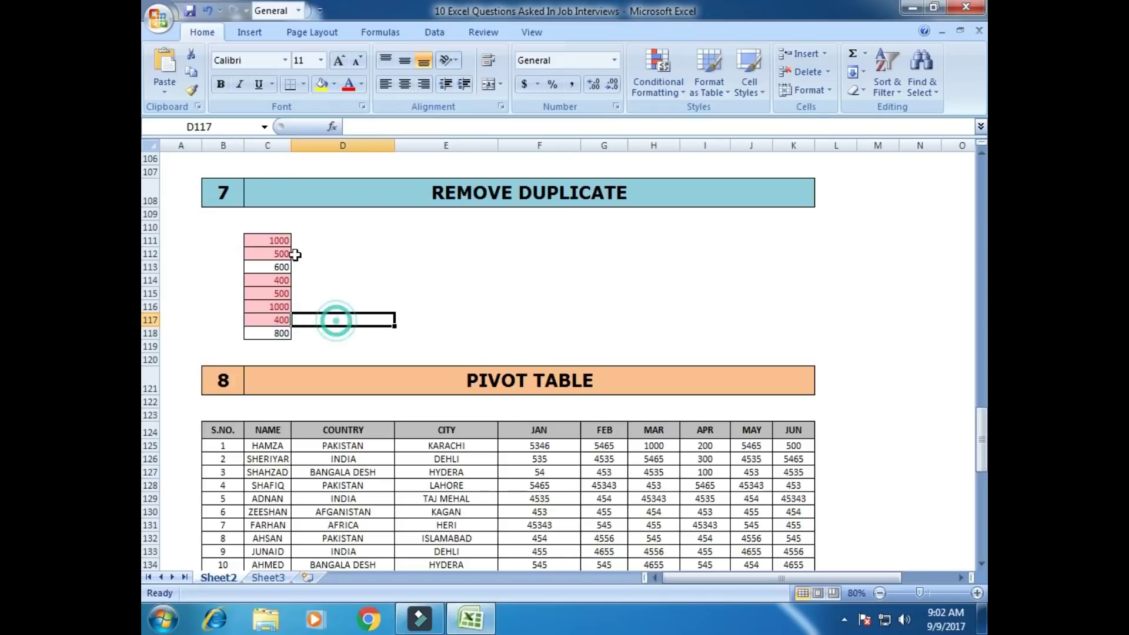
Step: Remove the duplicate values from C111:C118, based on Column C and without treating the data as having headers
drag(277, 241, 278, 332)
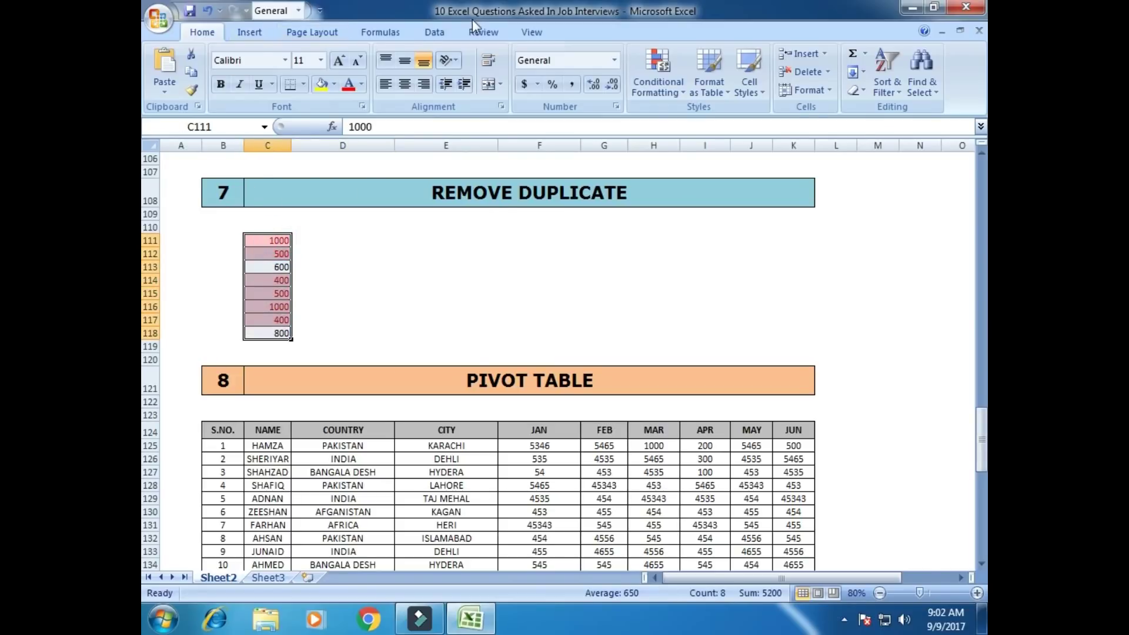
click(435, 34)
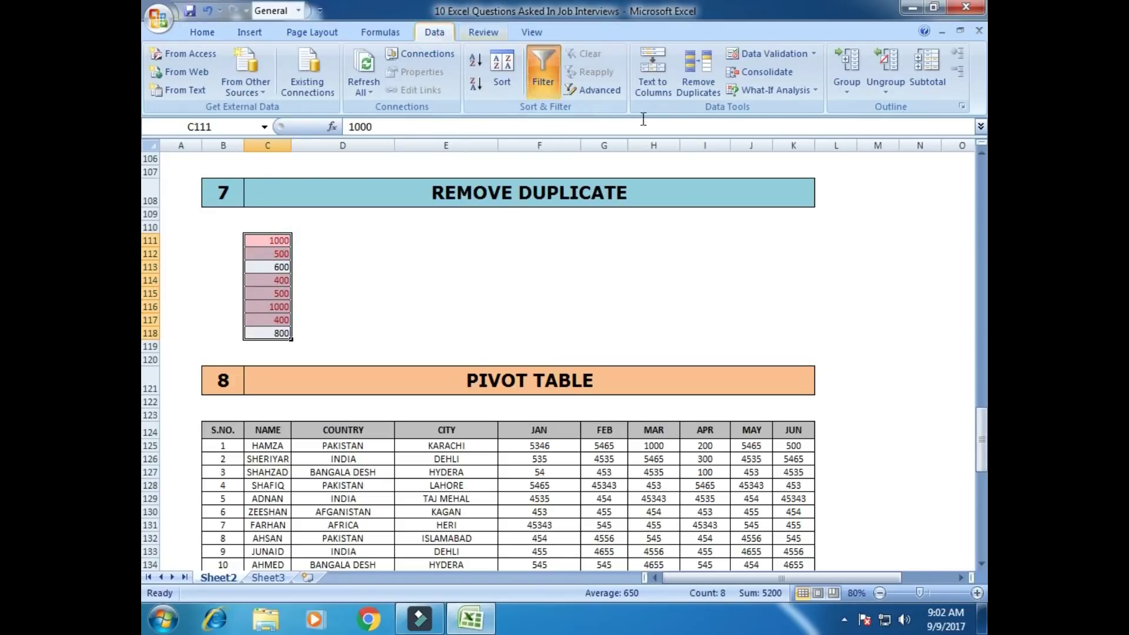
click(701, 88)
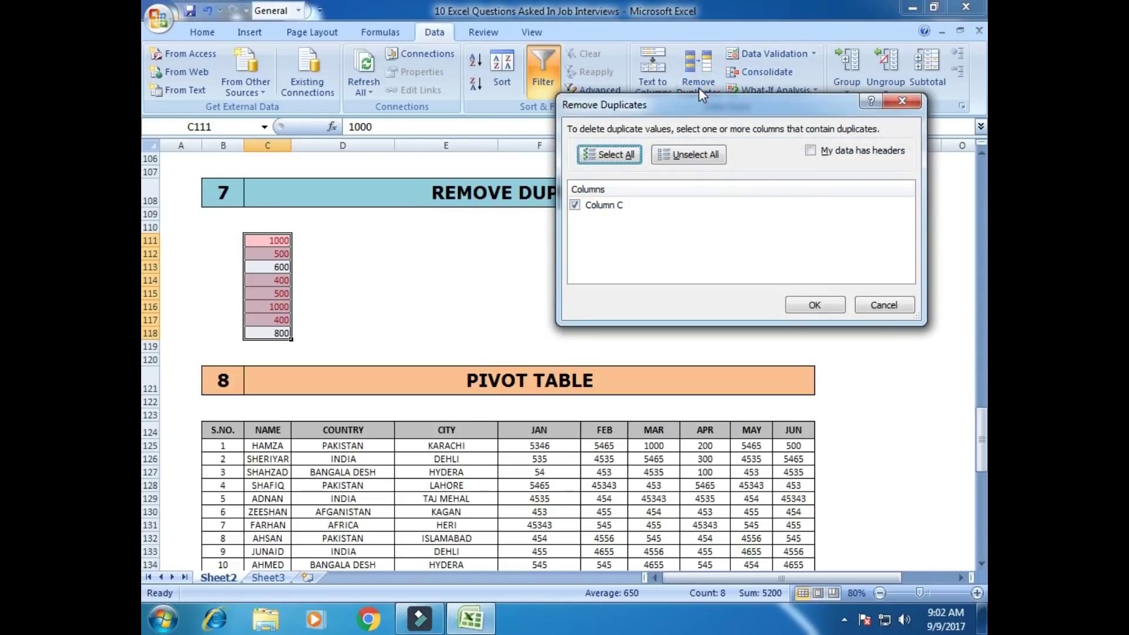
click(813, 306)
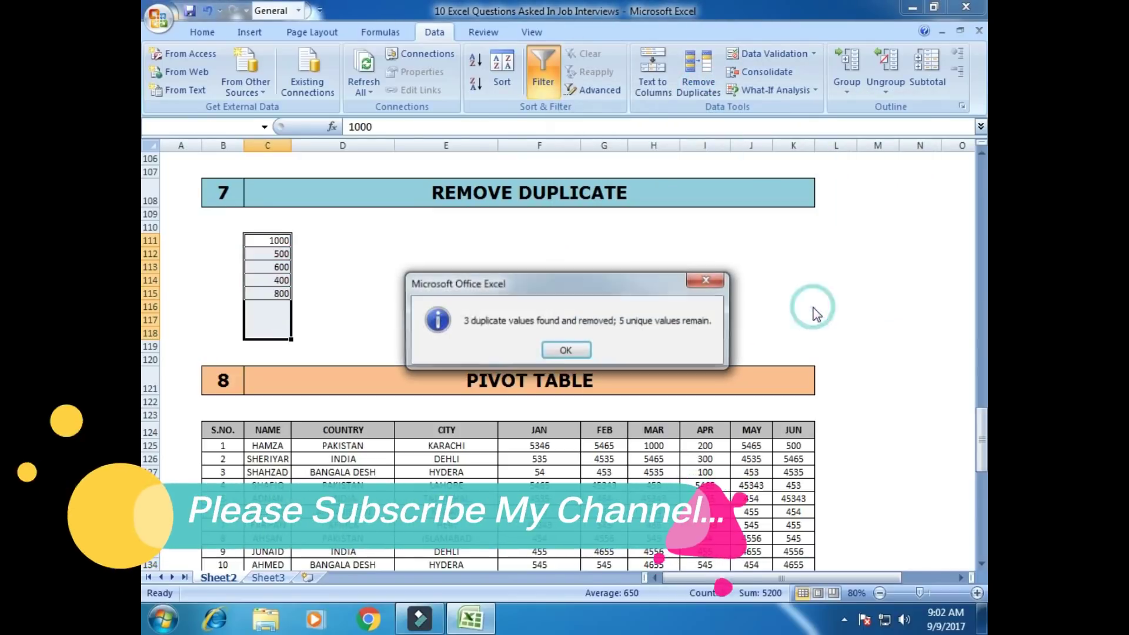
click(565, 350)
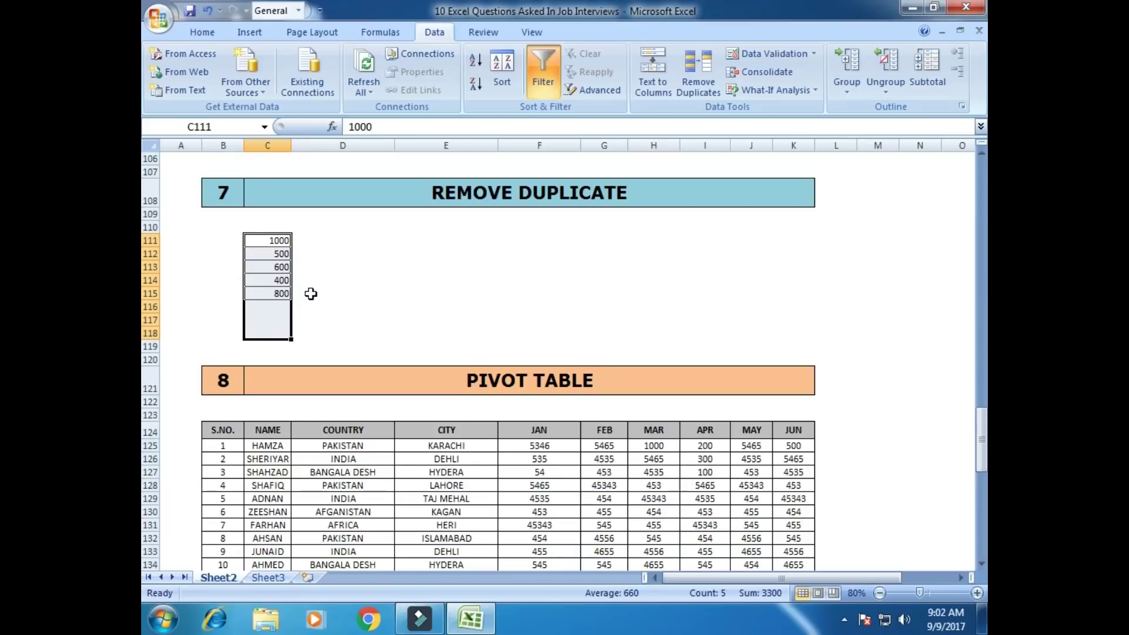
click(372, 280)
scroll(461, 282, down, 3)
scroll(474, 262, down, 2)
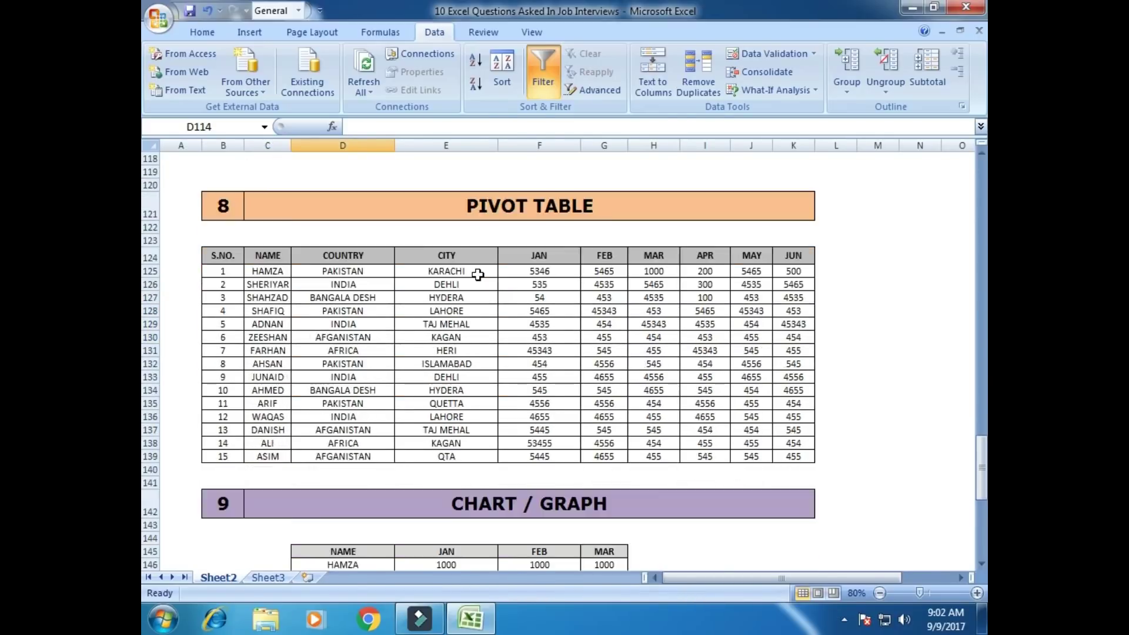
Step: Create a PivotTable on a new worksheet from the data range B124:K139 under PIVOT TABLE on Sheet2
scroll(477, 275, up, 1)
drag(216, 257, 789, 455)
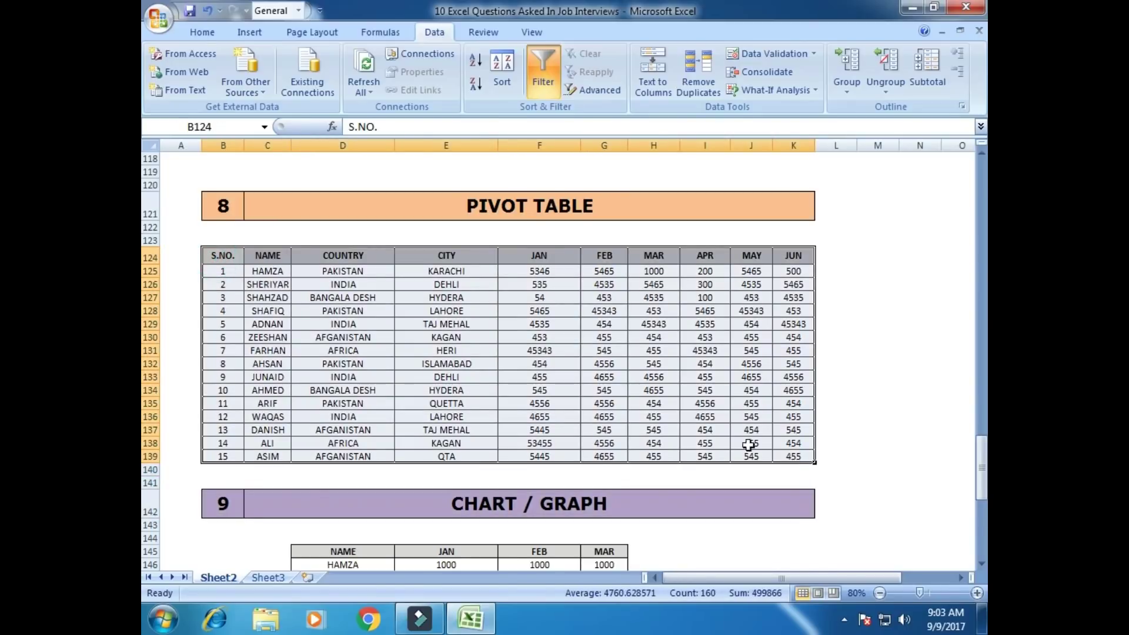
drag(225, 251, 791, 456)
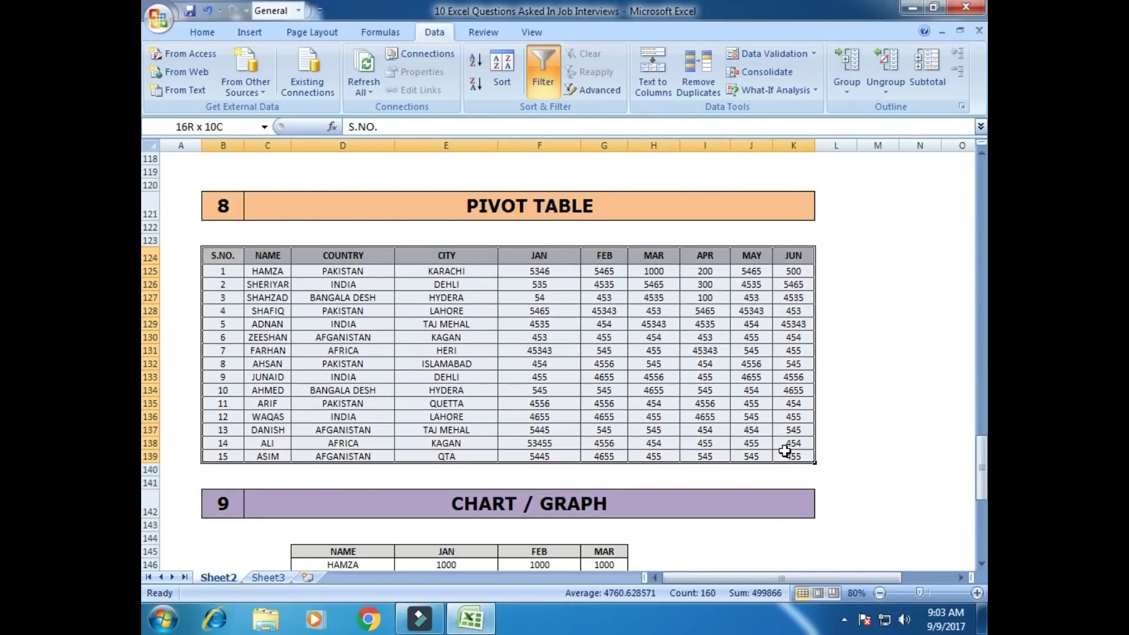
click(238, 29)
click(169, 90)
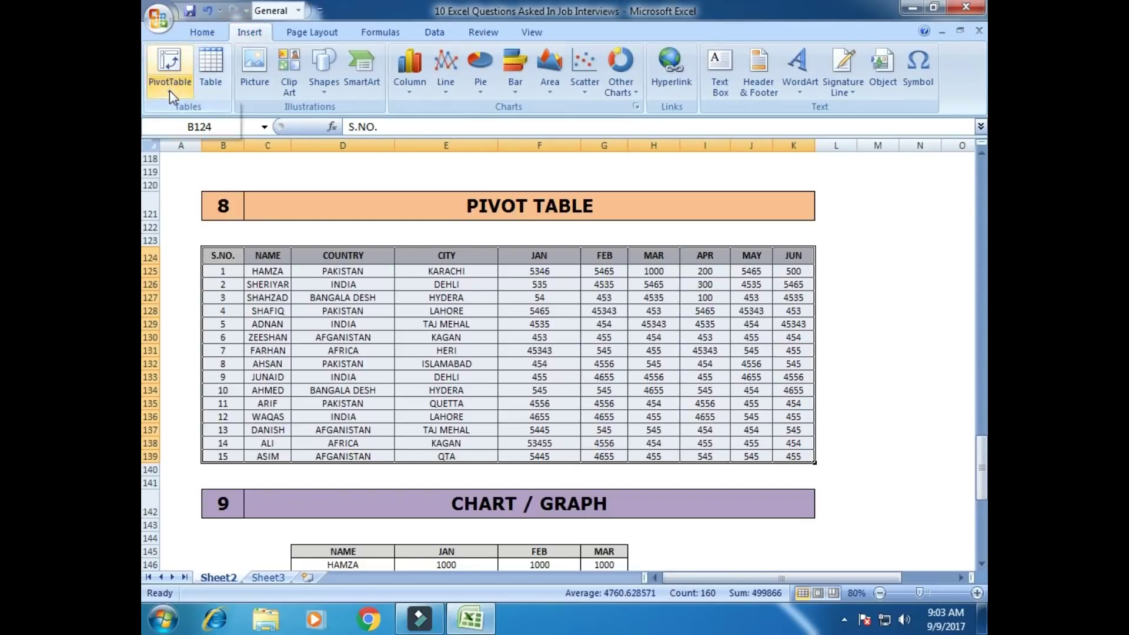
click(206, 115)
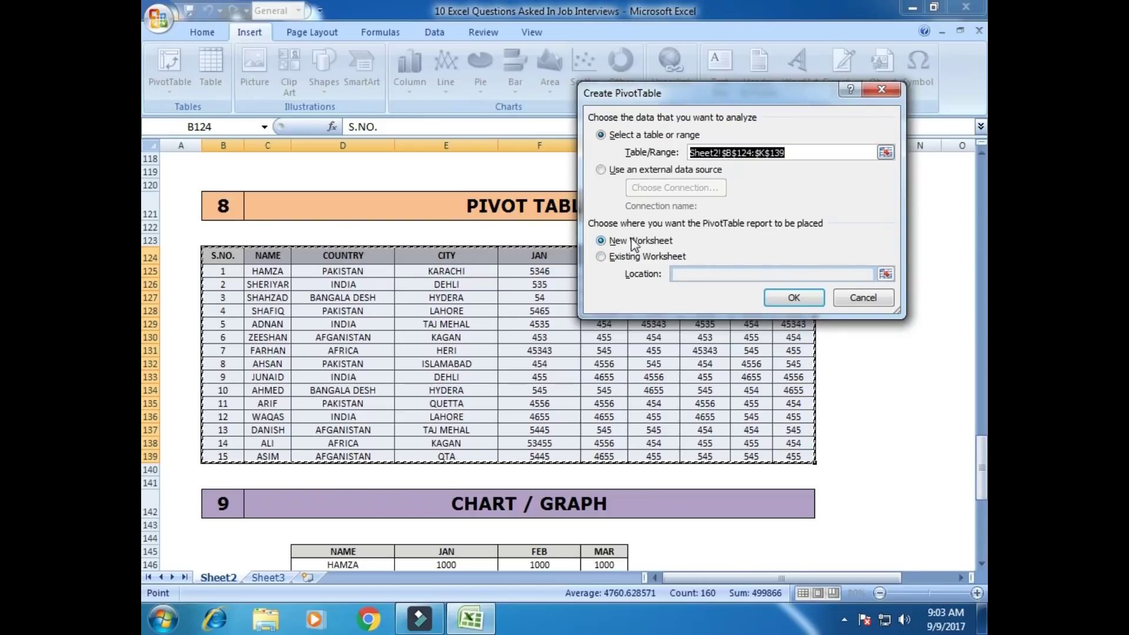
click(796, 298)
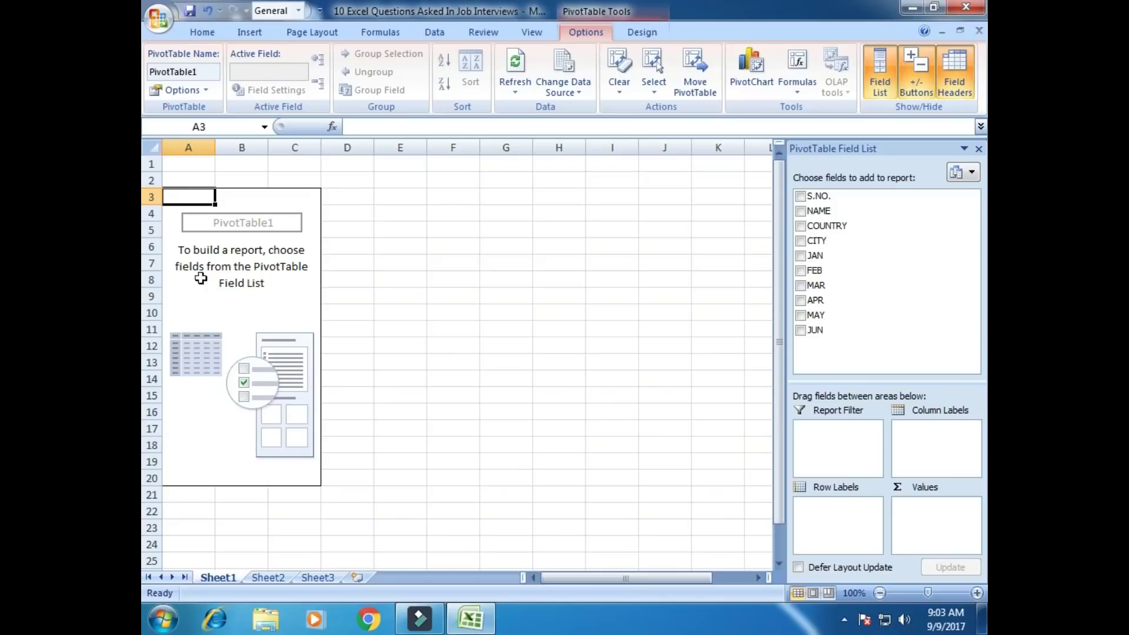
Step: Build the pivot table with NAME and COUNTRY as row labels and JUN as a summed value
click(251, 197)
click(172, 197)
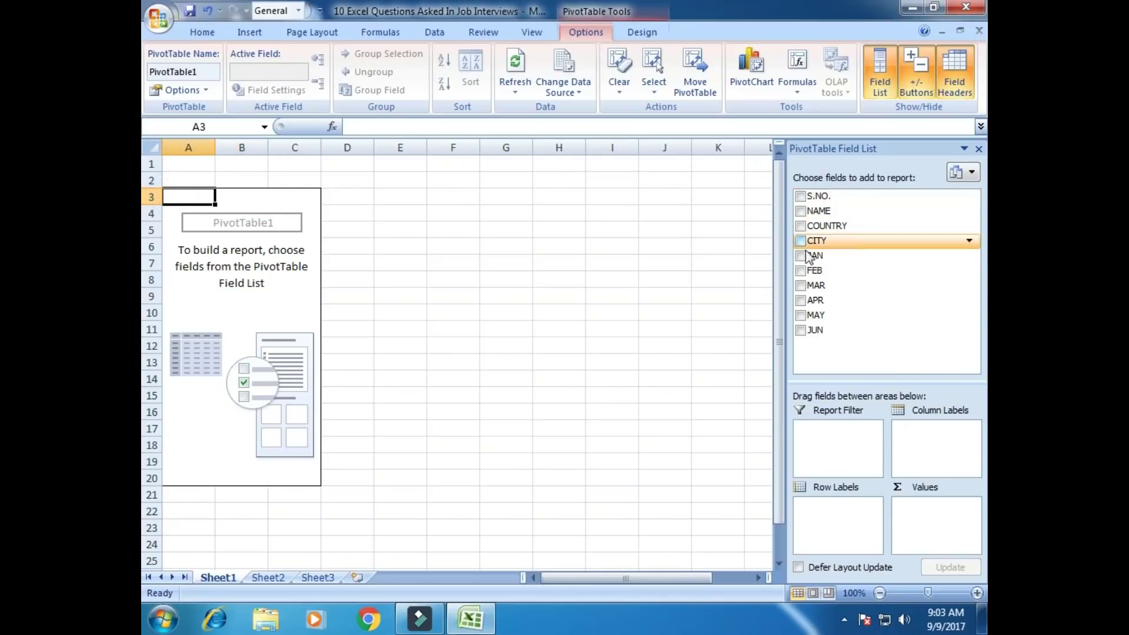
click(267, 577)
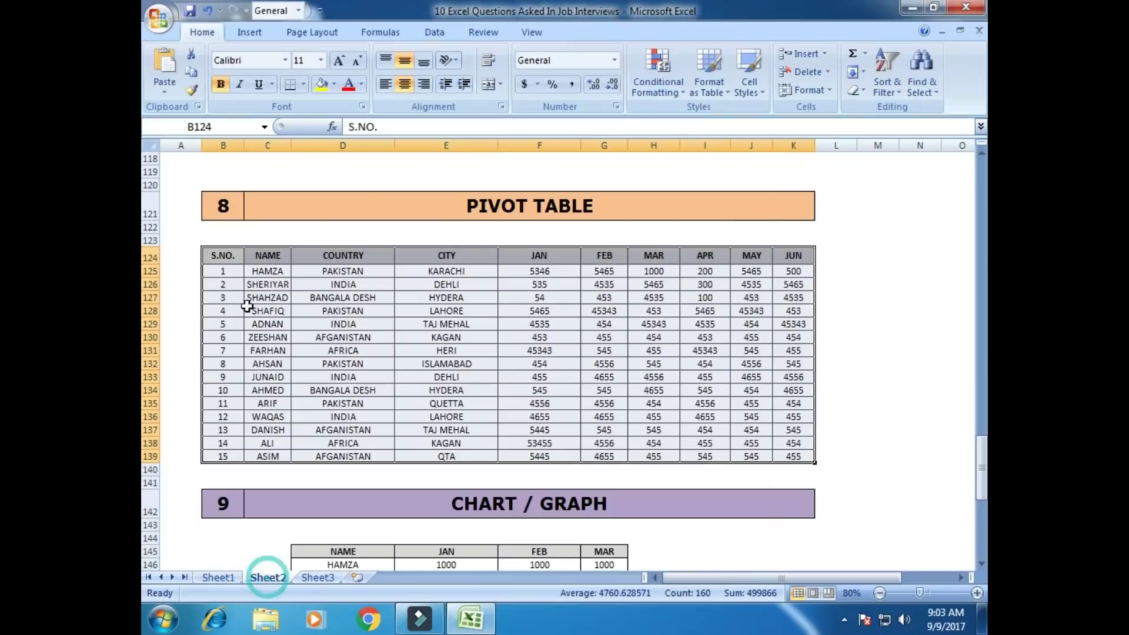
click(220, 578)
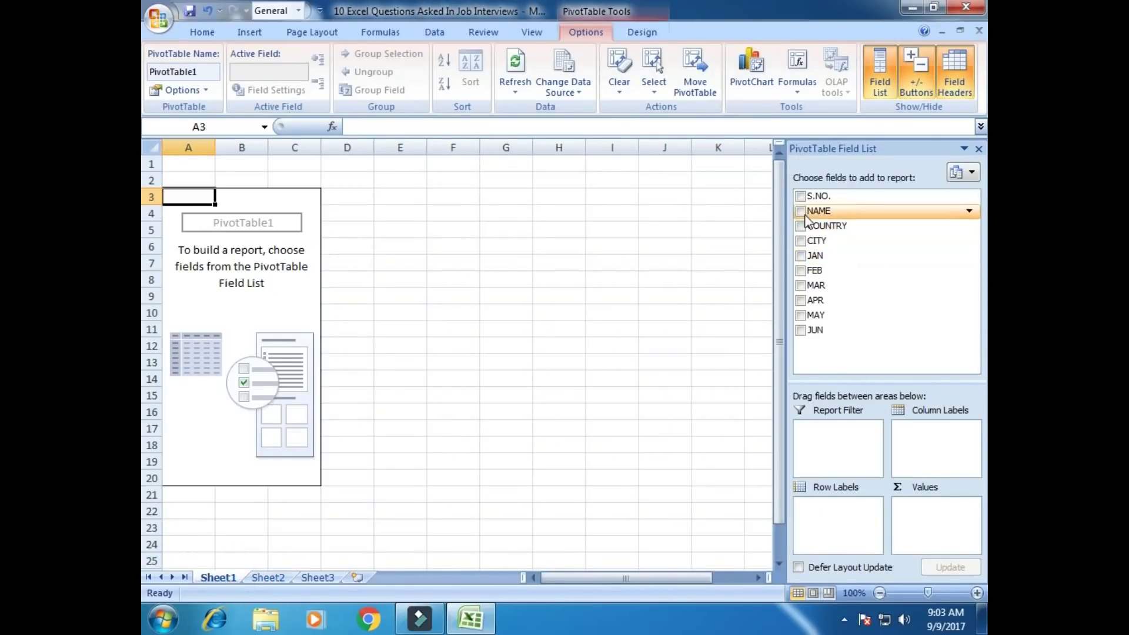
click(801, 212)
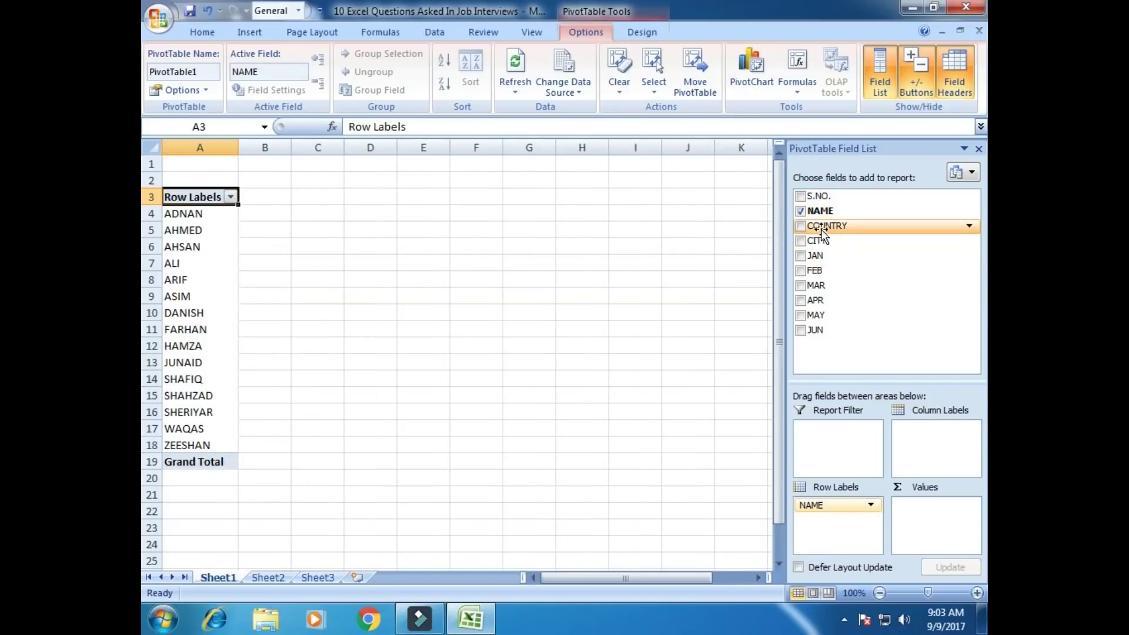
click(800, 226)
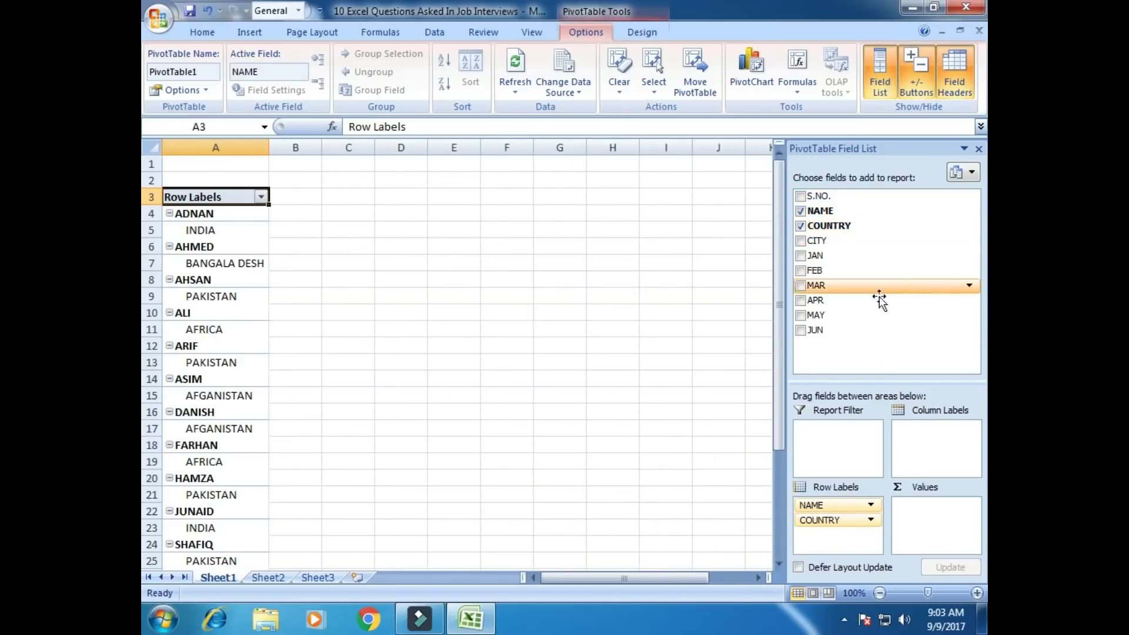
click(800, 331)
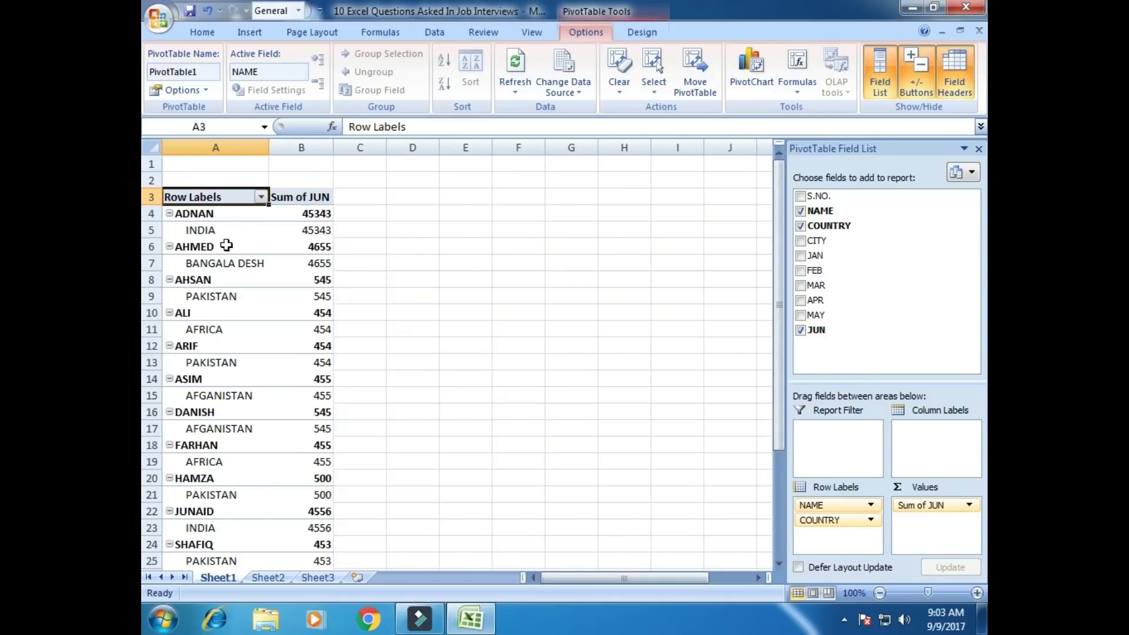
scroll(245, 248, down, 2)
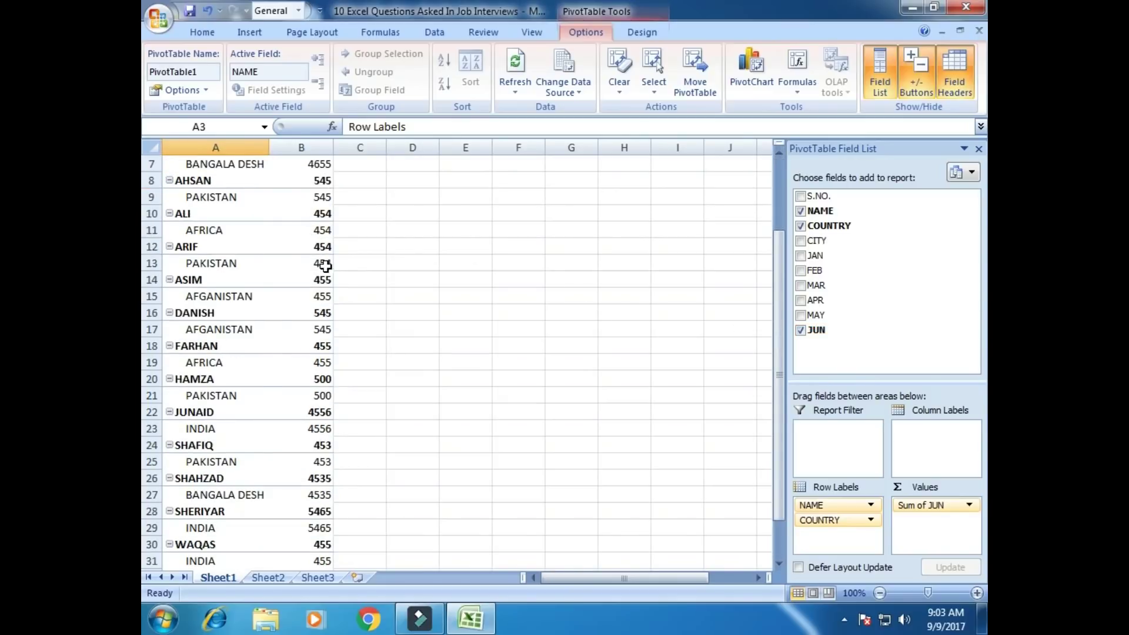
scroll(325, 266, up, 2)
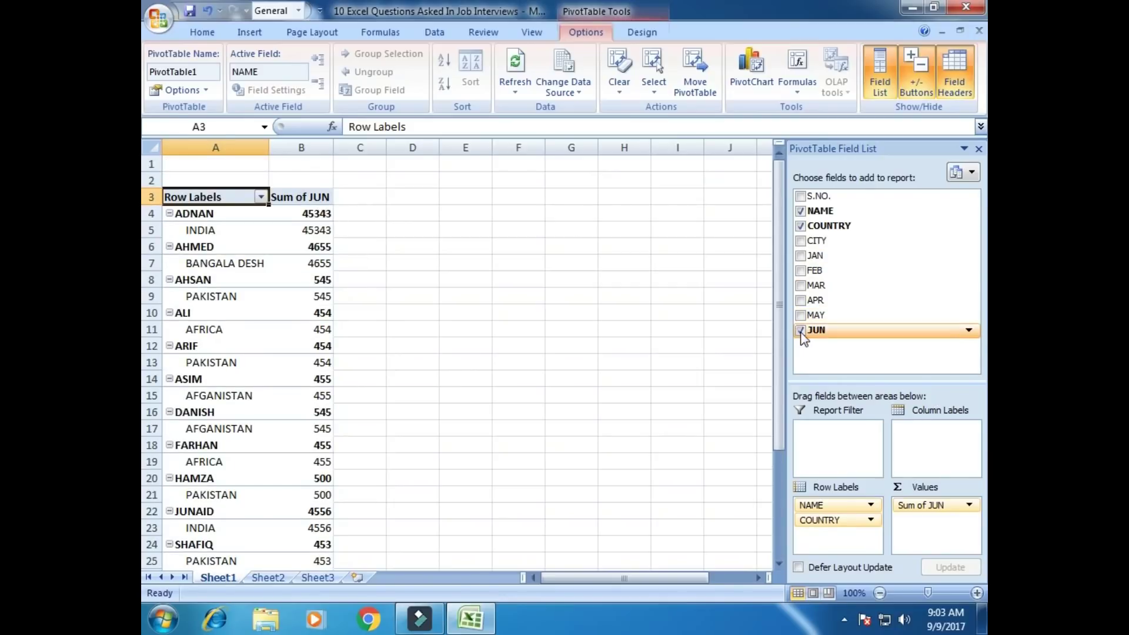
Step: Replace COUNTRY and JUN in the pivot table with CITY, JAN, FEB and MAR, and close the field list
click(800, 330)
click(800, 226)
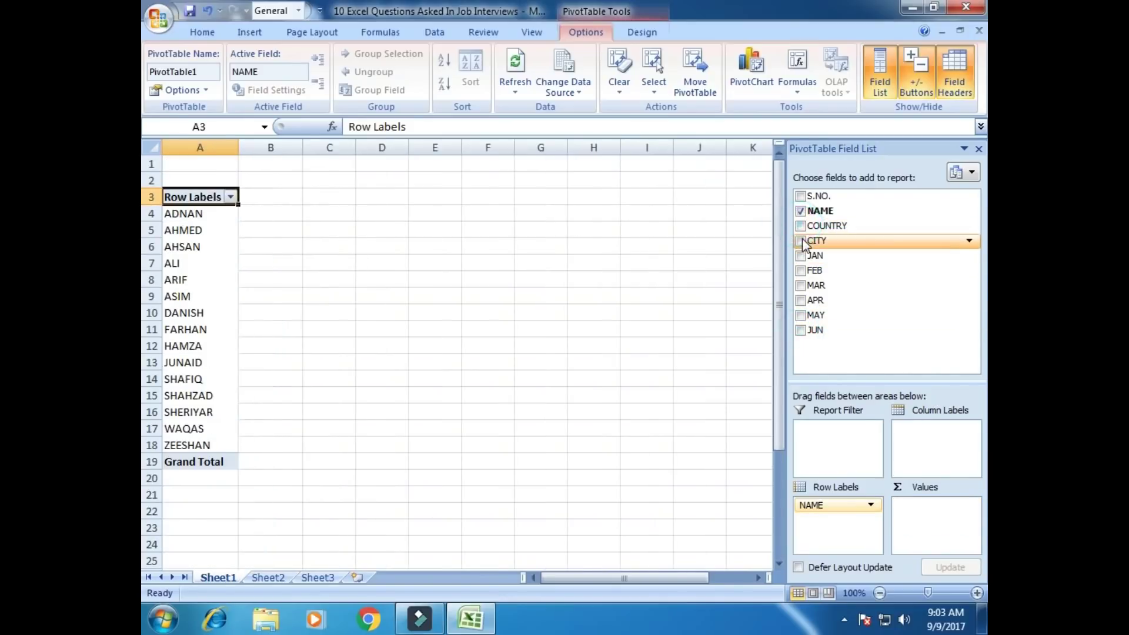
click(800, 241)
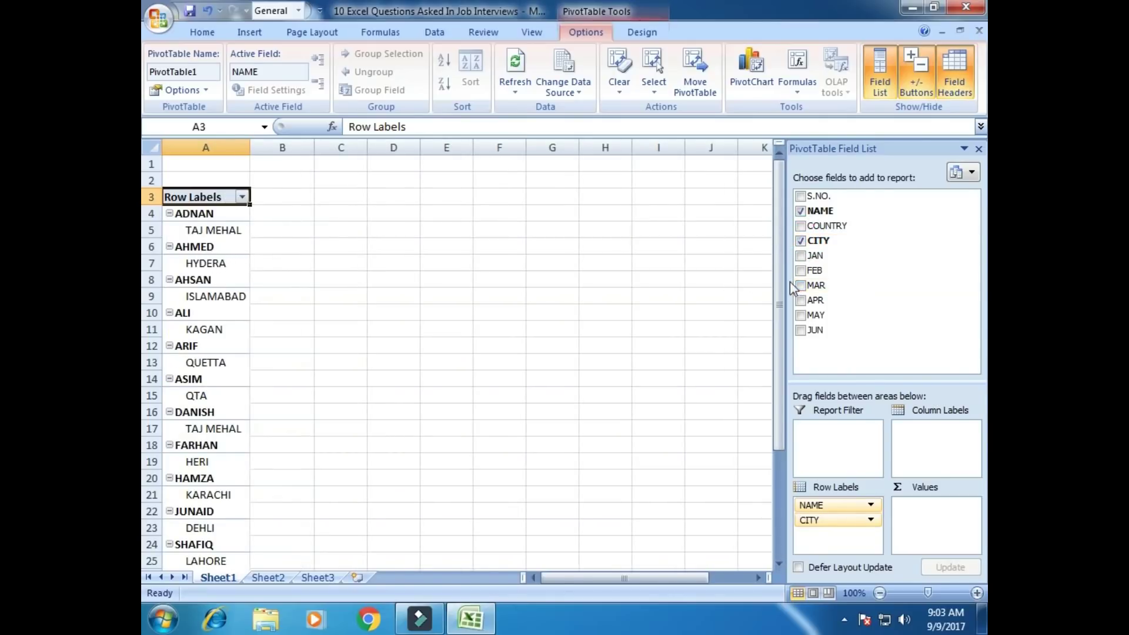
click(800, 255)
click(800, 270)
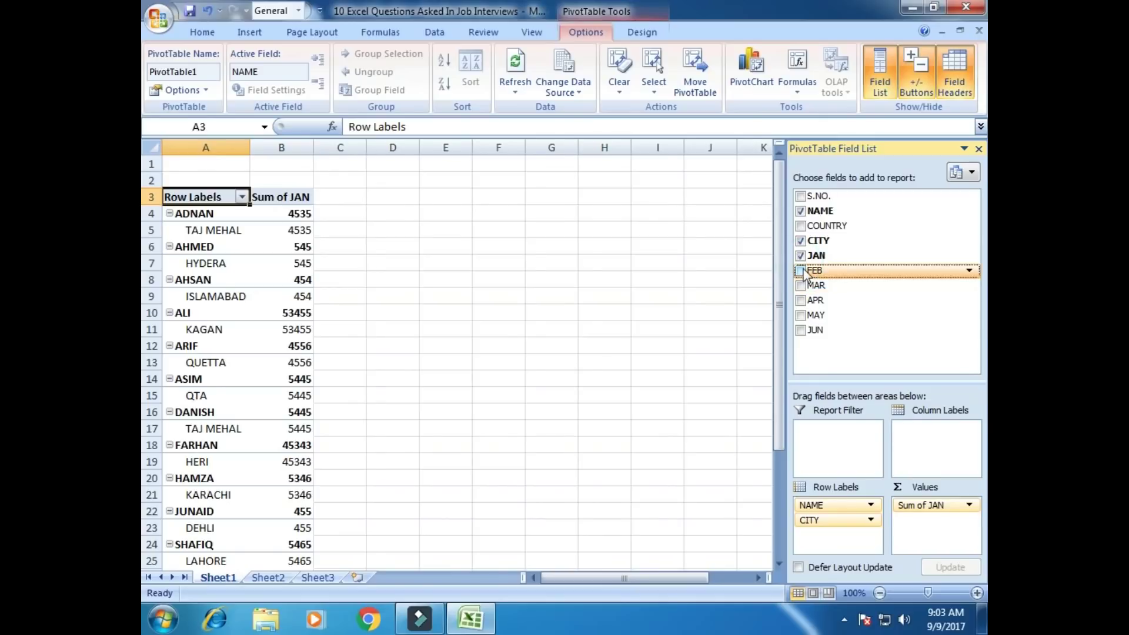
click(800, 286)
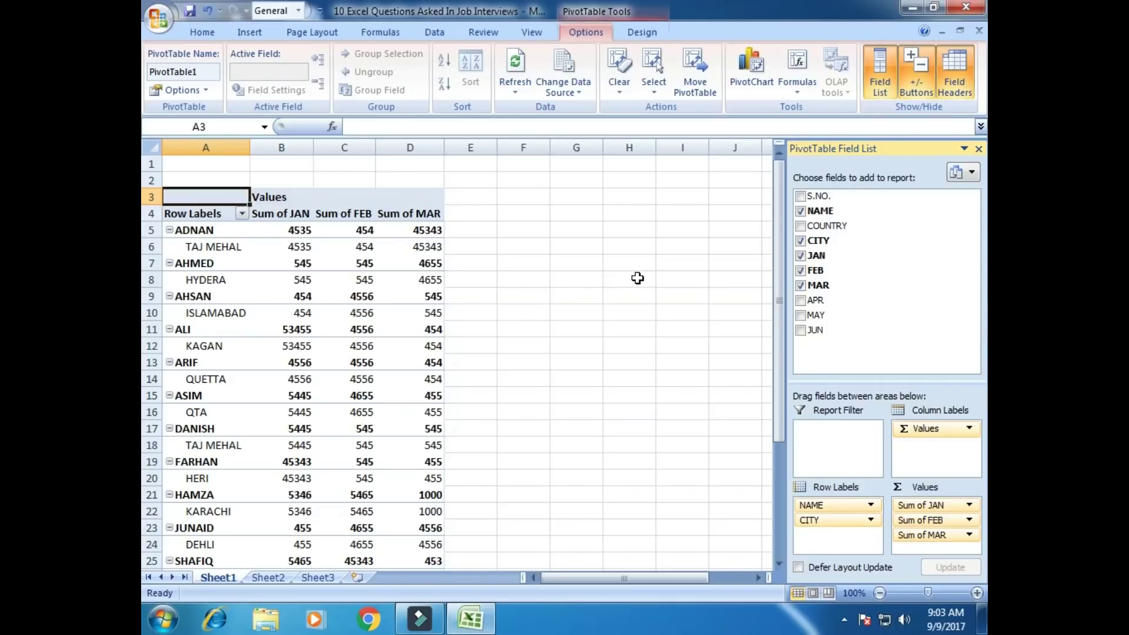
click(979, 149)
Step: Return to Sheet2 and examine the CHART / GRAPH section with its table of names and JAN to MAR figures
click(267, 577)
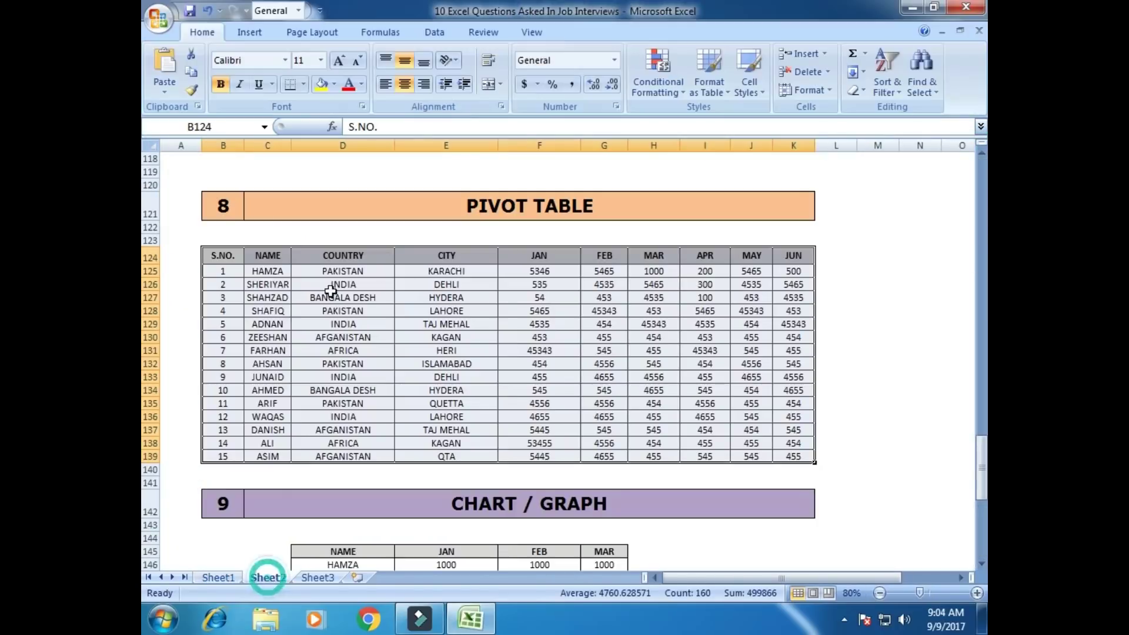
scroll(452, 308, down, 3)
click(376, 231)
scroll(375, 232, up, 1)
scroll(441, 288, down, 4)
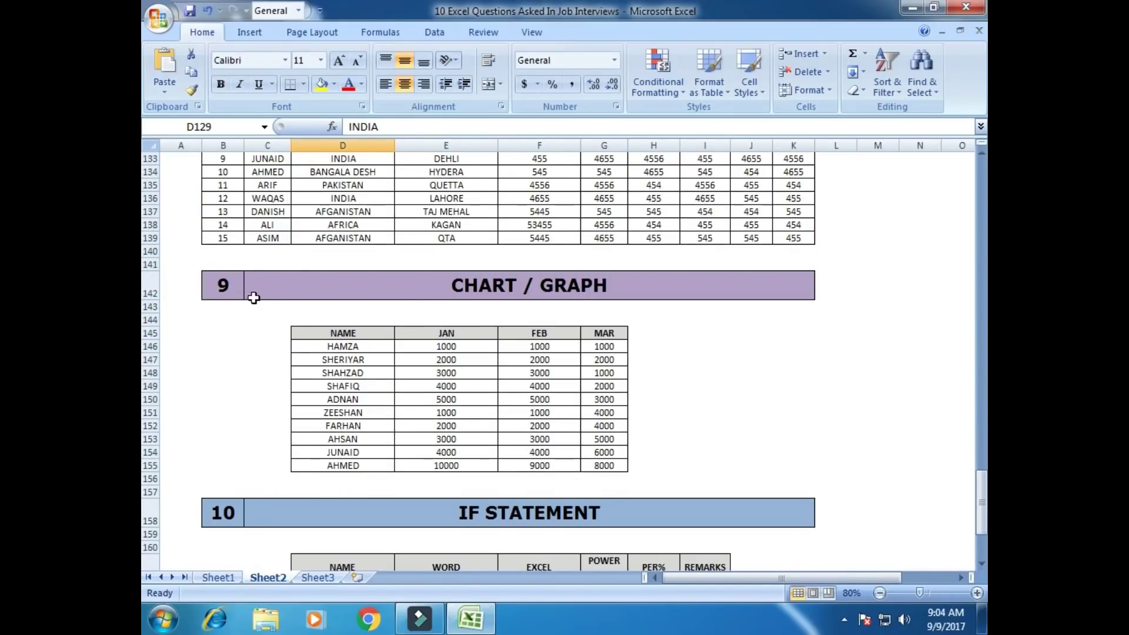
click(230, 292)
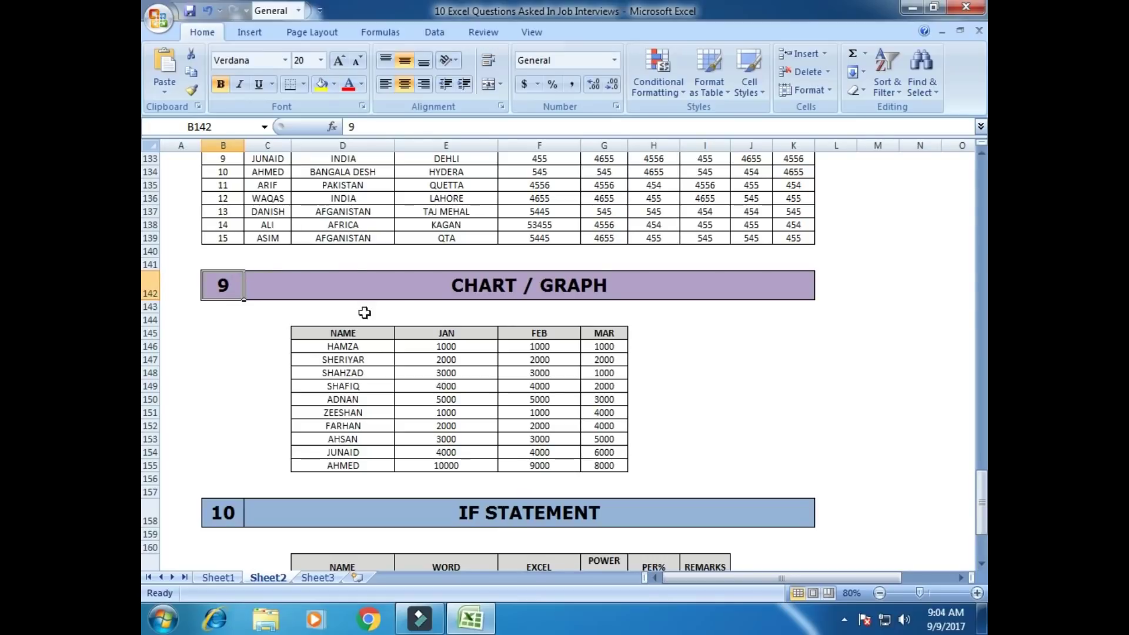
scroll(523, 324, down, 2)
click(468, 281)
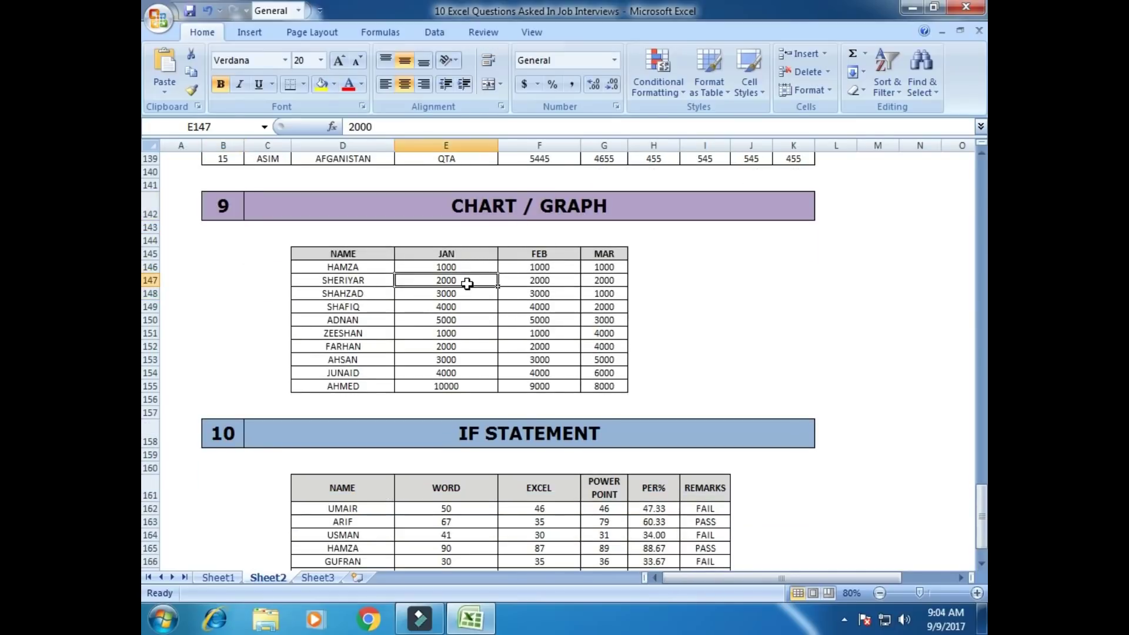
Step: Insert a 3-D clustered column chart from D145:G155 and place it to the right of the data table
drag(336, 258, 612, 382)
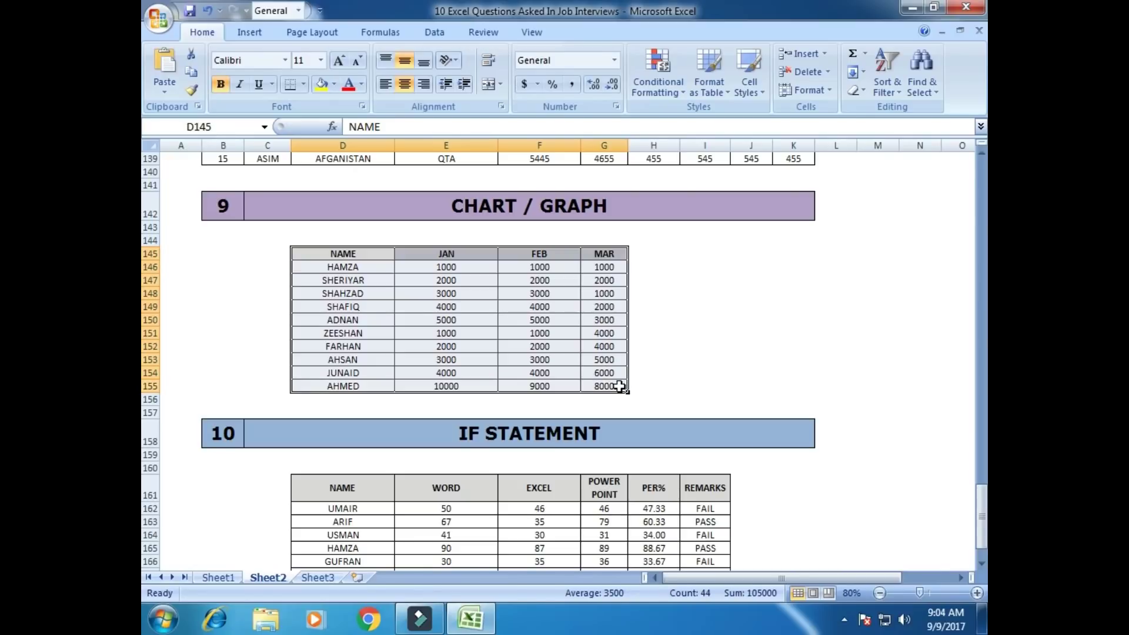
drag(344, 254, 611, 383)
click(251, 34)
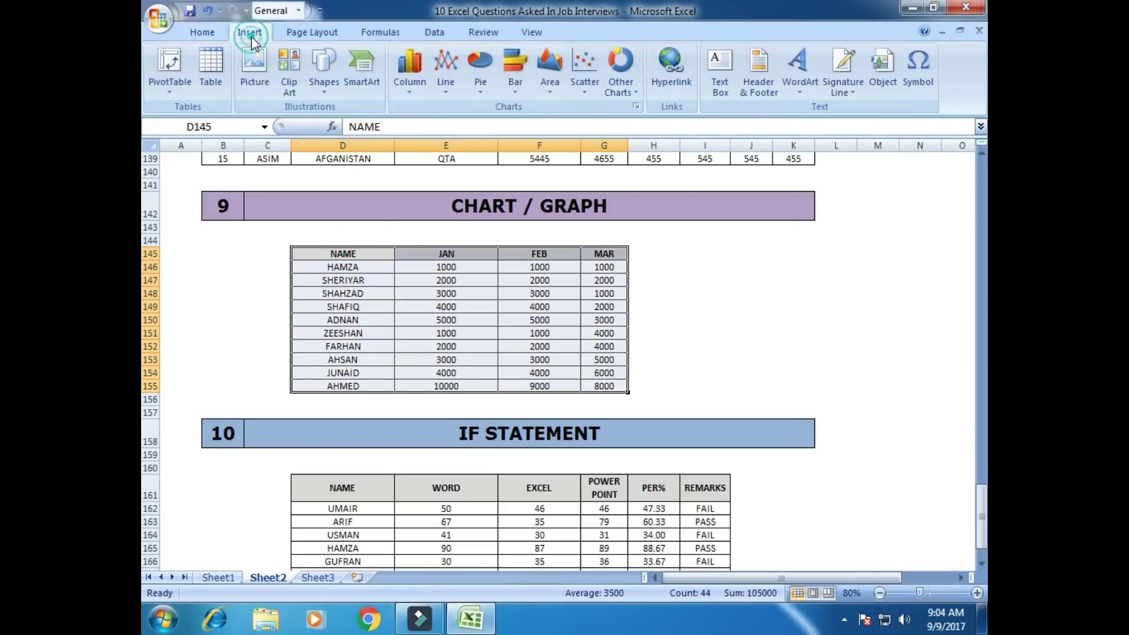
click(408, 85)
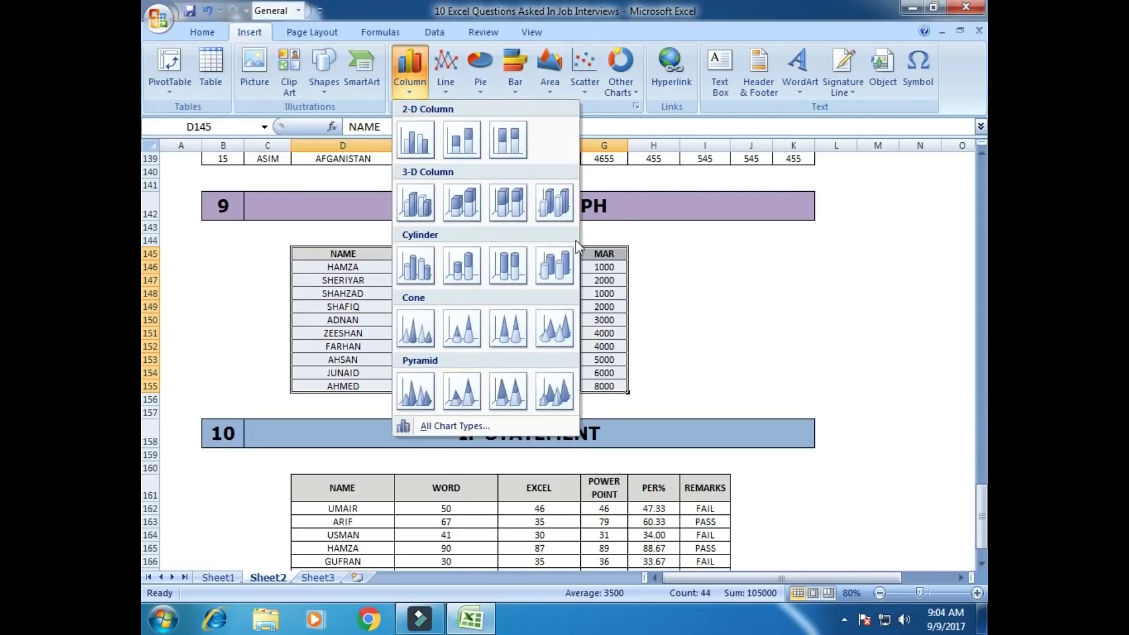
click(415, 207)
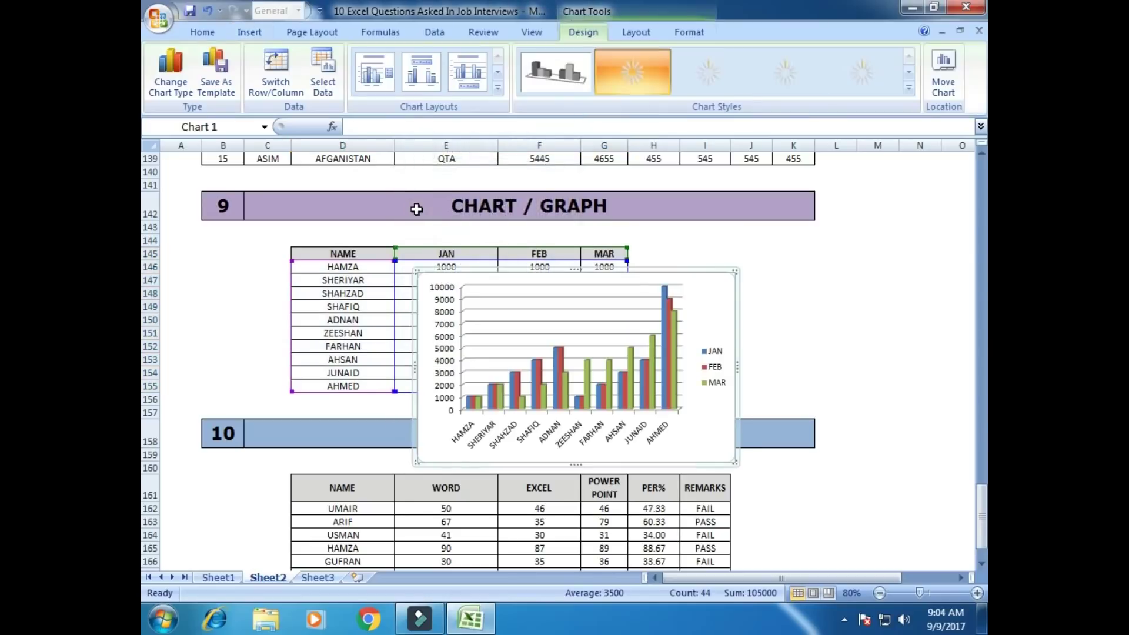
drag(631, 271, 866, 232)
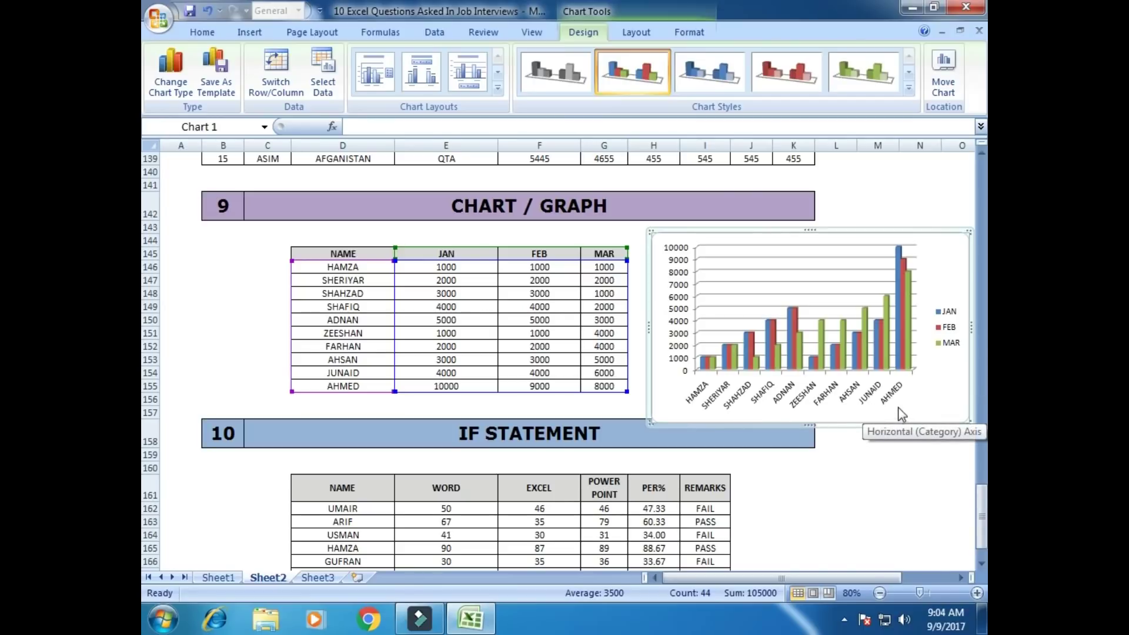
Step: Delete the column chart and undo the deletion
click(891, 235)
key(Delete)
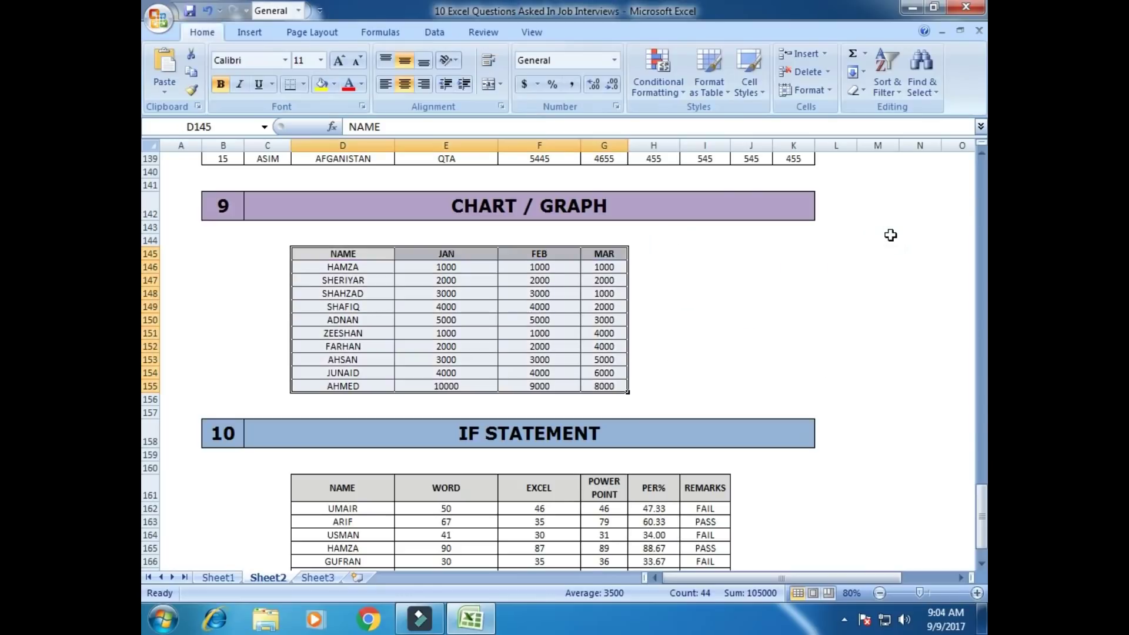
key(ctrl+z)
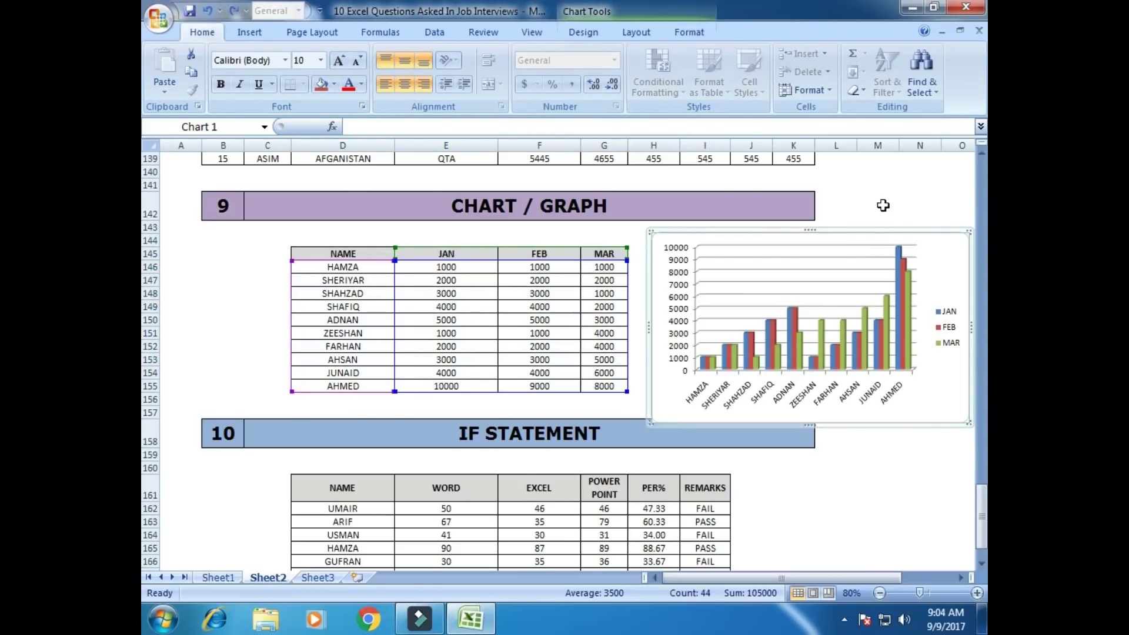
click(879, 207)
Step: Remove the 3-D column chart that overlaps the IF STATEMENT heading
scroll(835, 331, down, 5)
scroll(834, 330, up, 2)
scroll(831, 325, down, 1)
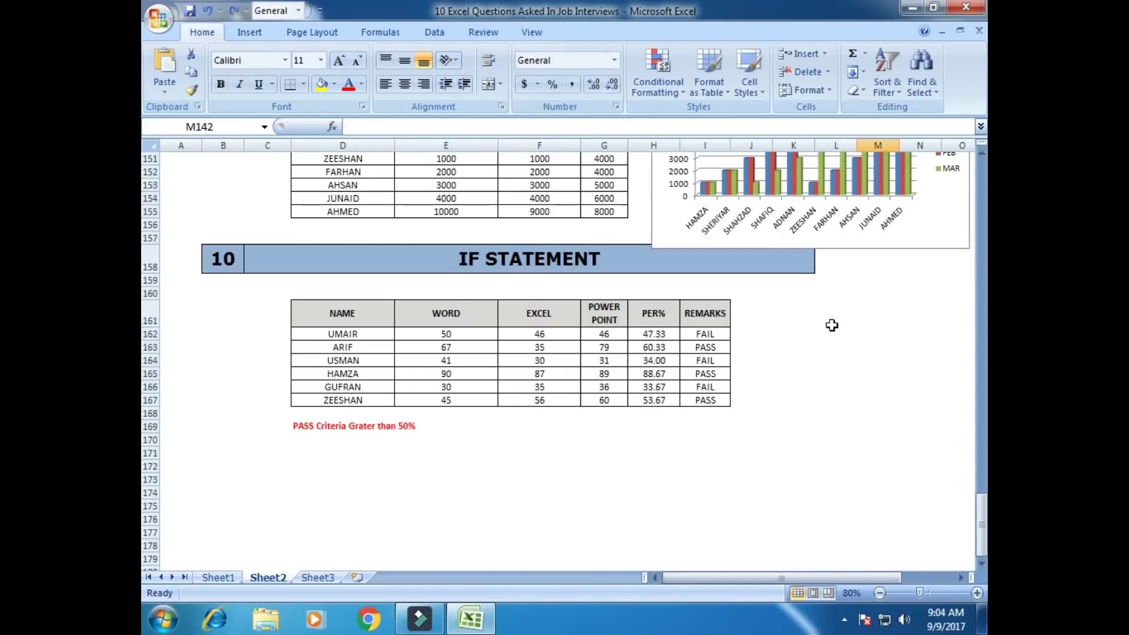
click(854, 251)
click(857, 245)
key(Delete)
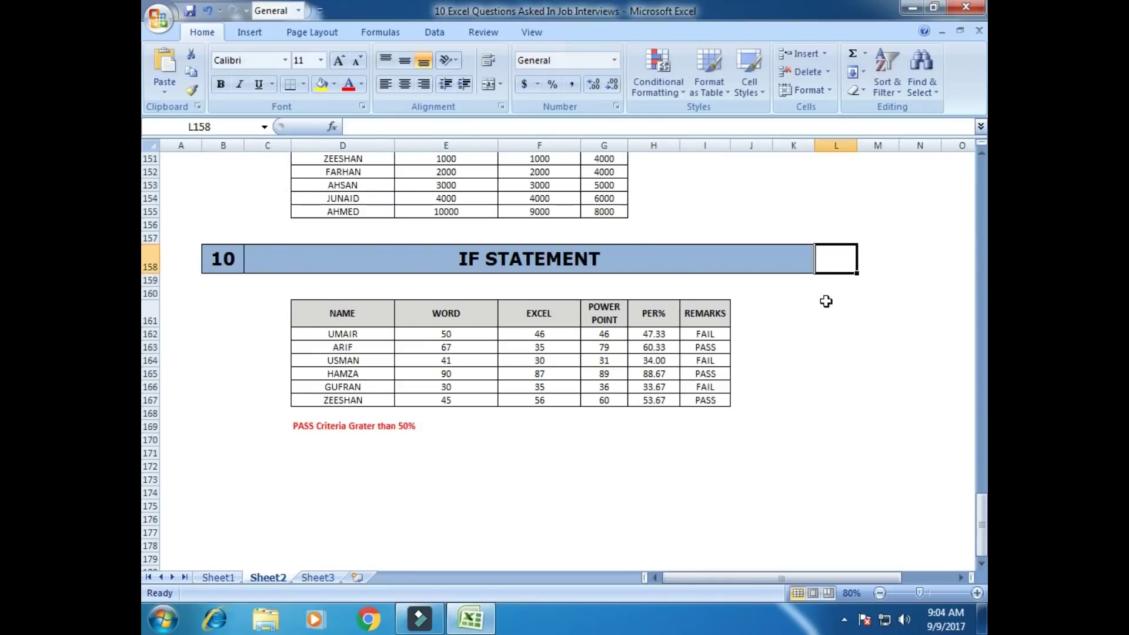
Step: Clear the REMARKS entries in I162:I167 of the IF STATEMENT table
drag(806, 385, 835, 387)
scroll(832, 420, down, 2)
scroll(833, 420, up, 1)
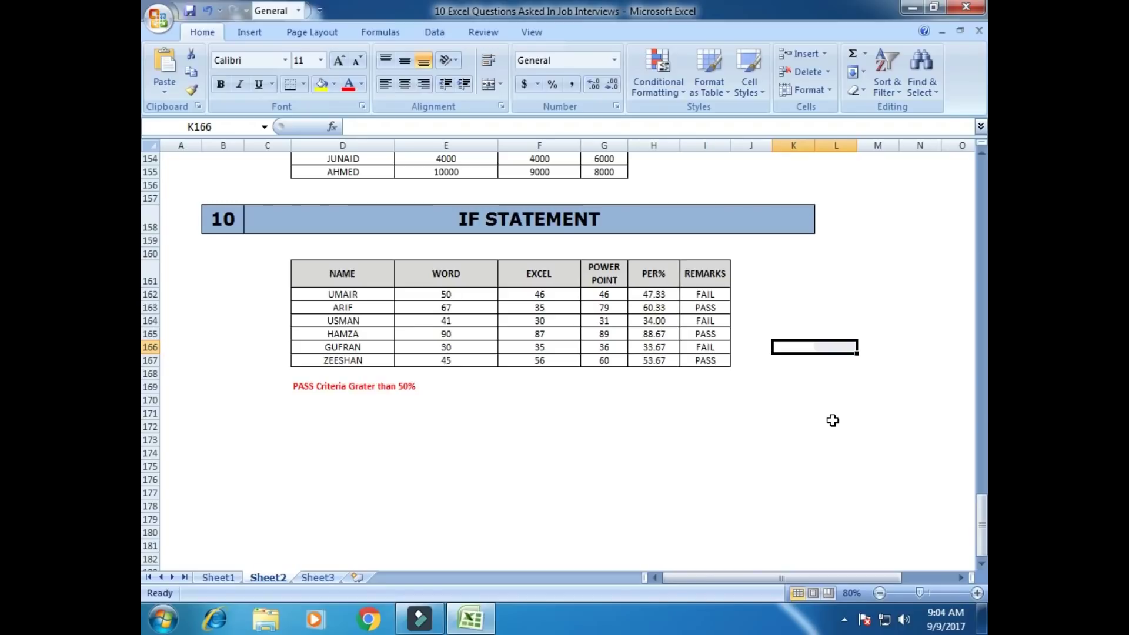
drag(711, 294, 707, 382)
key(Delete)
click(861, 333)
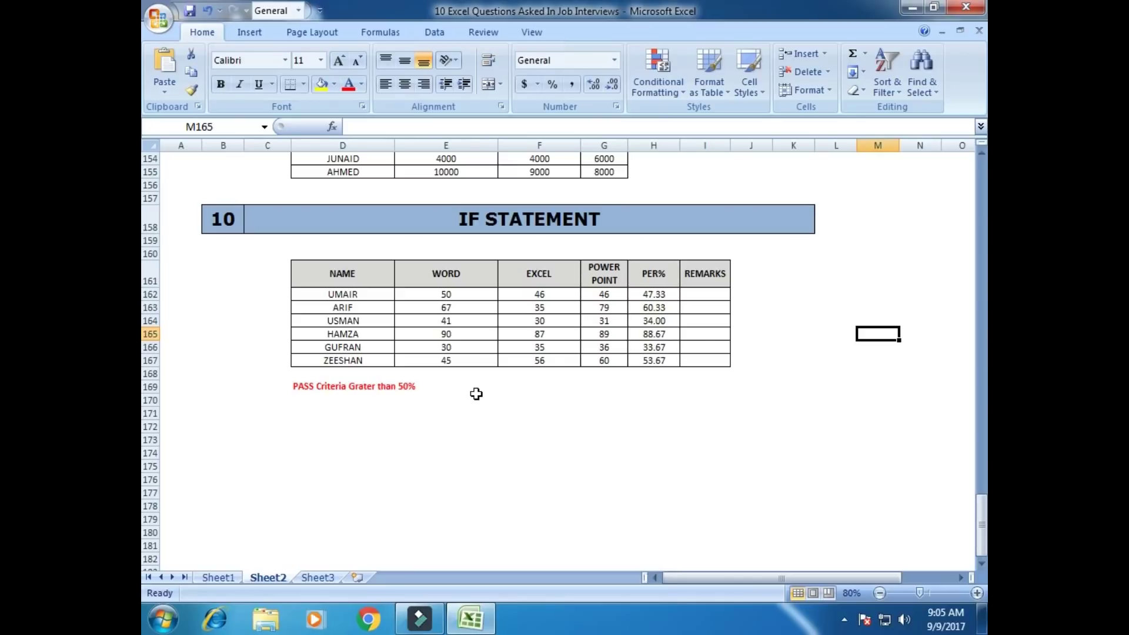
Step: Enter the formula =IF(H162>50,"PASS","FAIL") in I162, the first REMARKS cell of the IF STATEMENT table
click(712, 294)
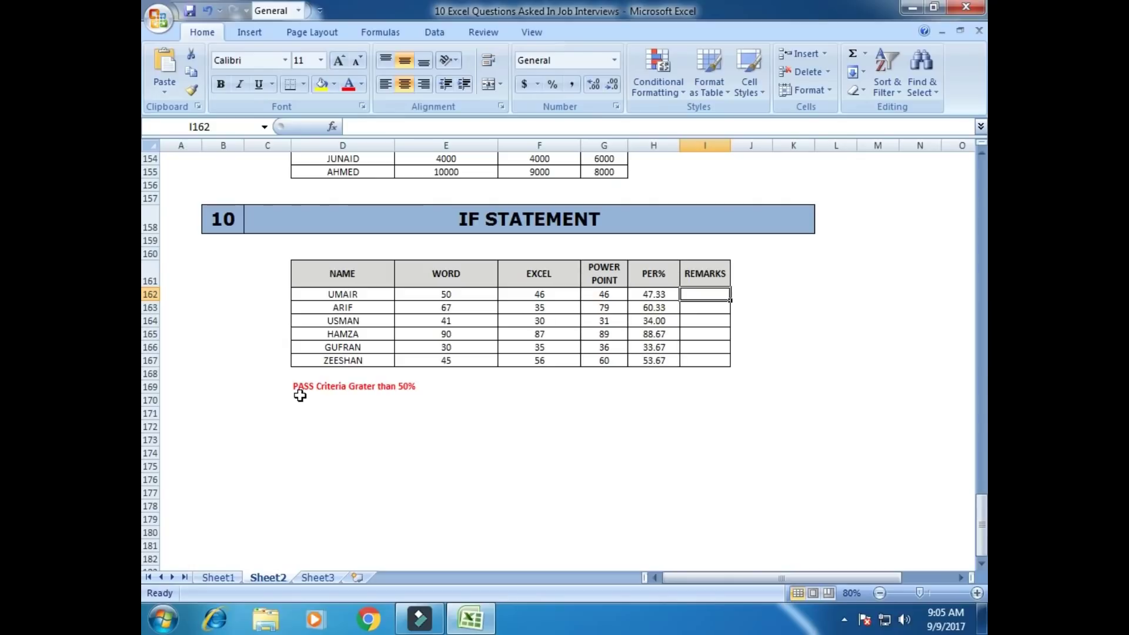
click(392, 398)
click(707, 293)
text(=)
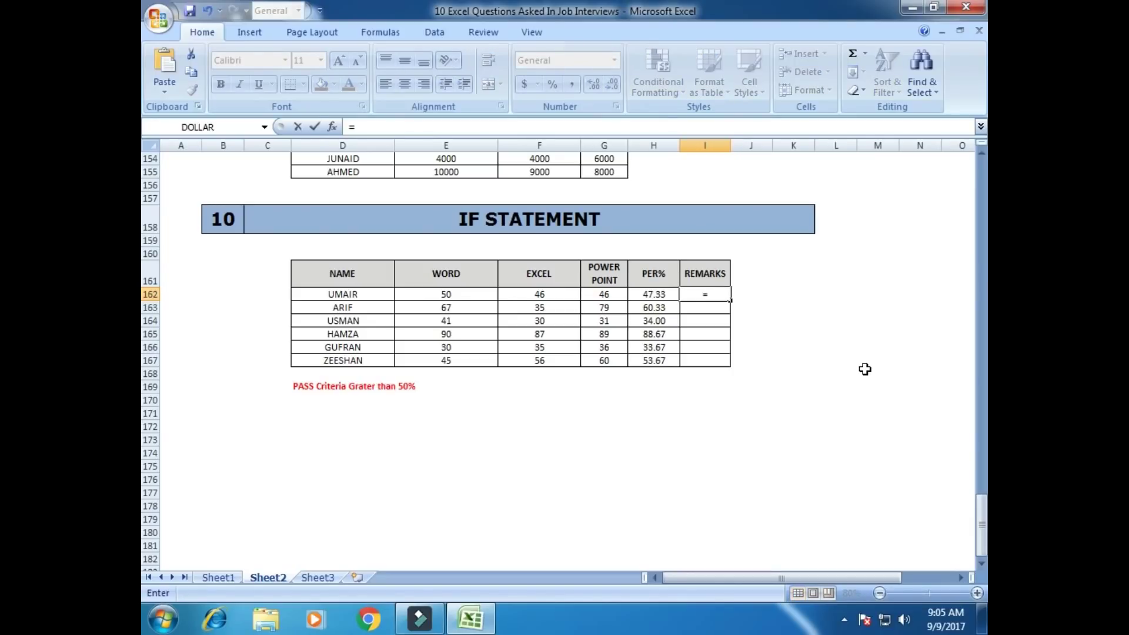
text(IF()
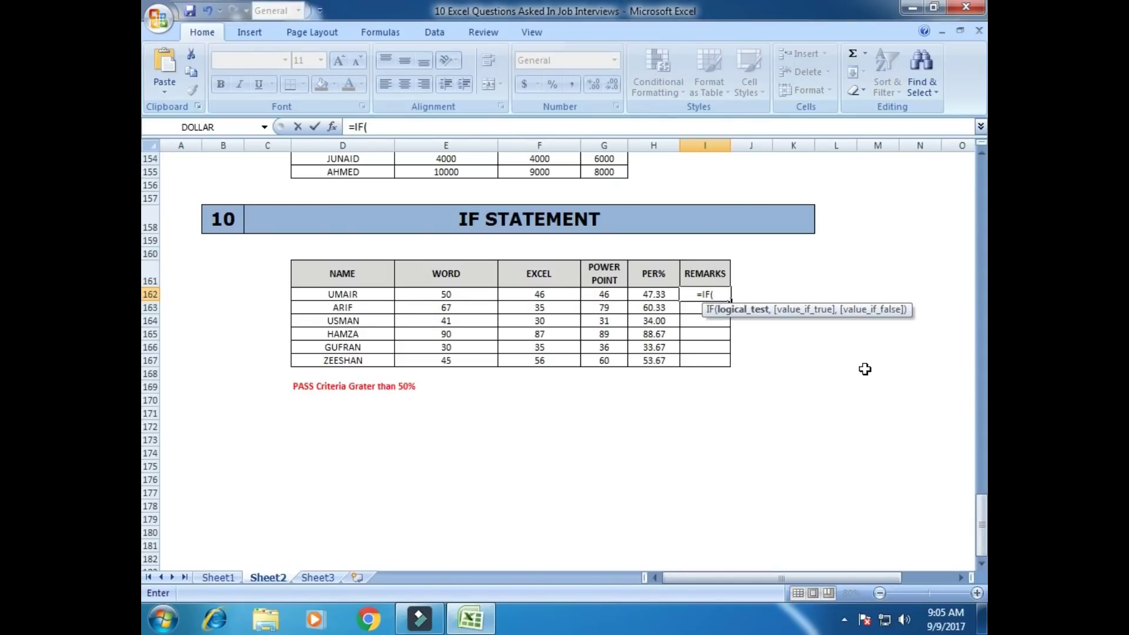
key(Left)
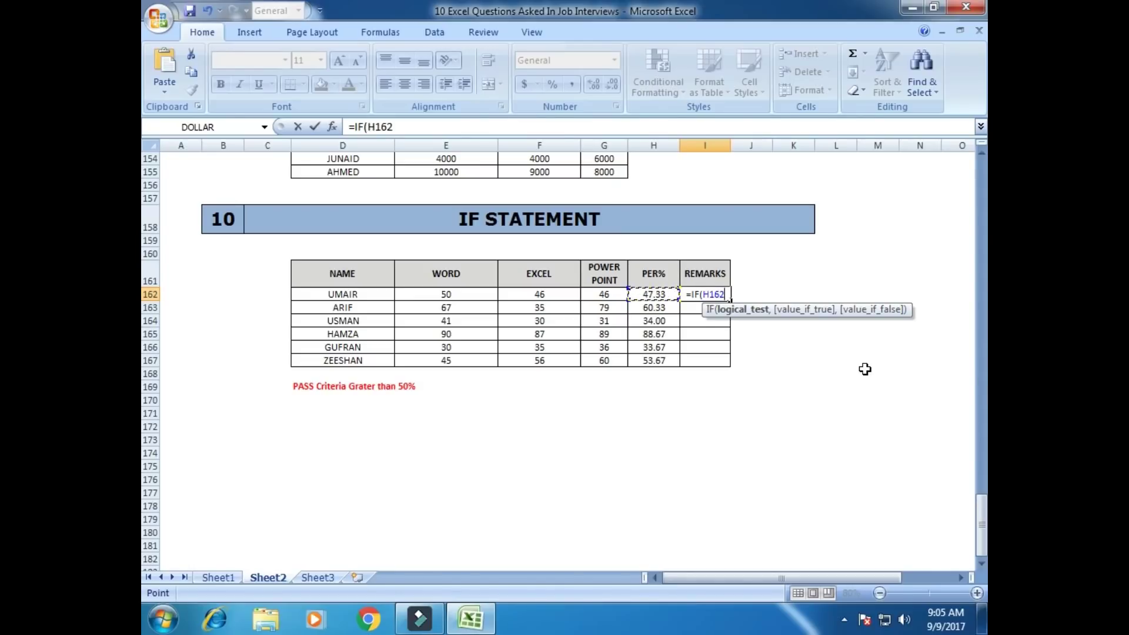
text(>)
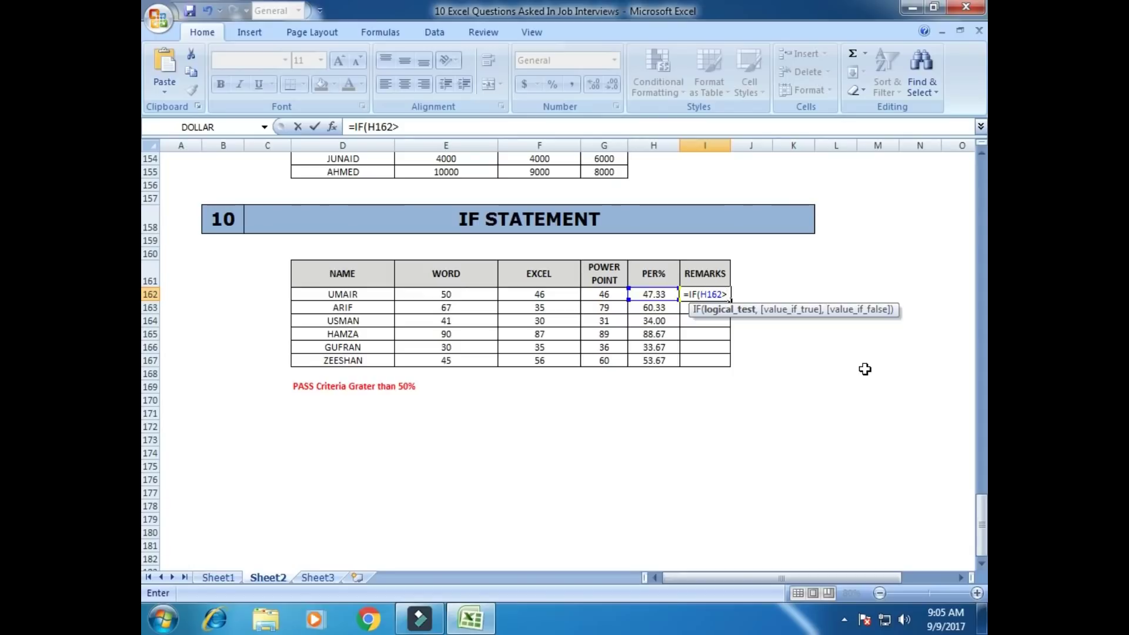
text(50)
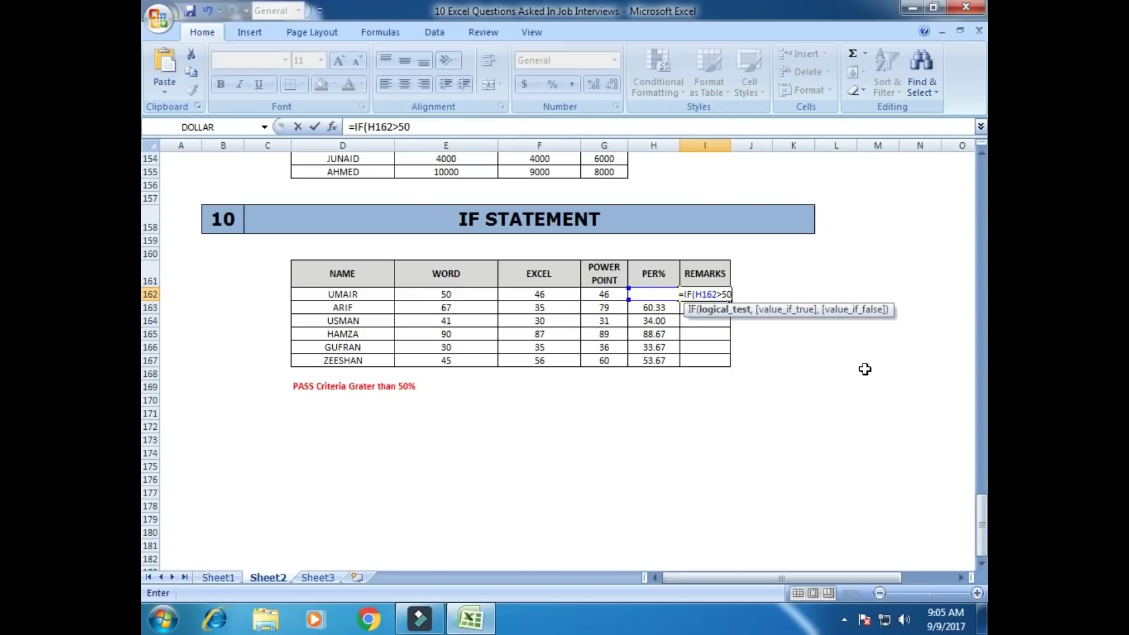
text(,)
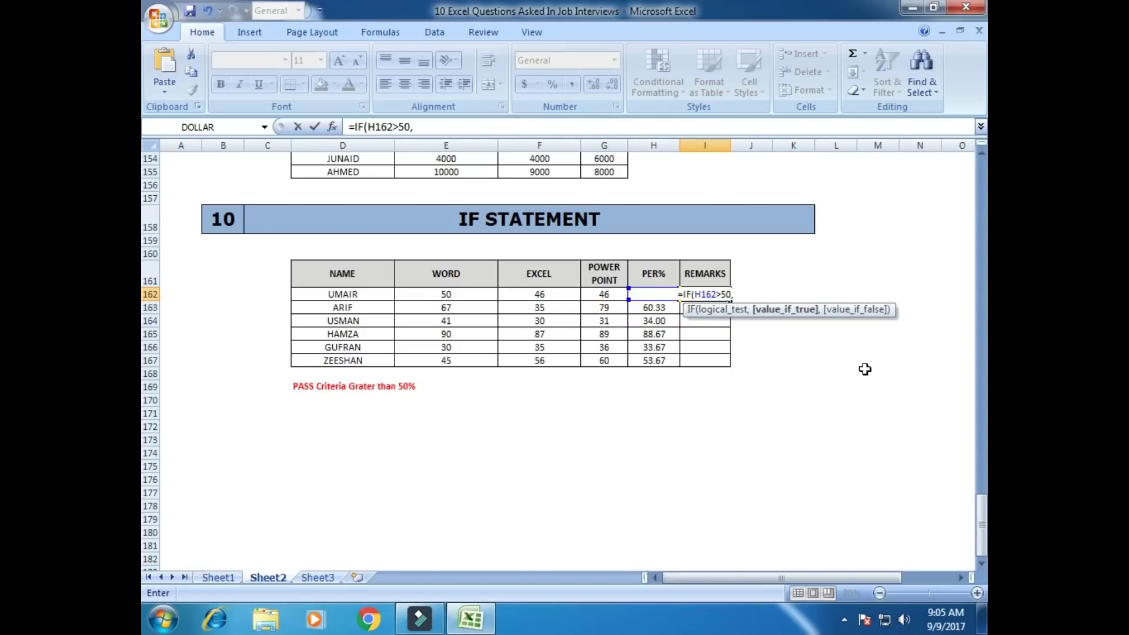
text(")
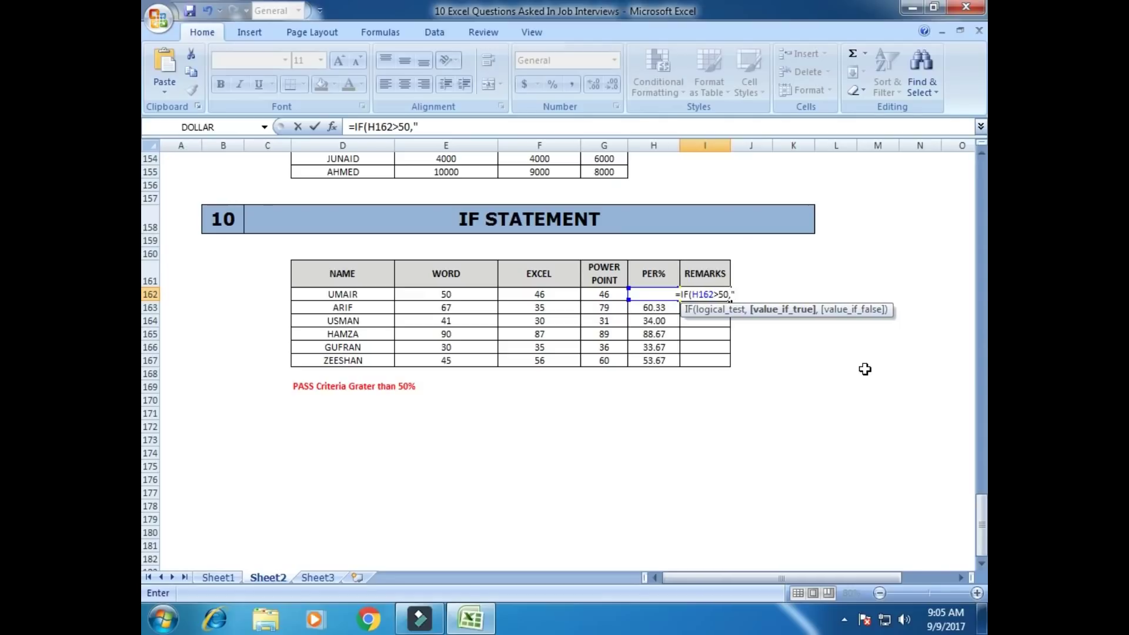
text(PASS)
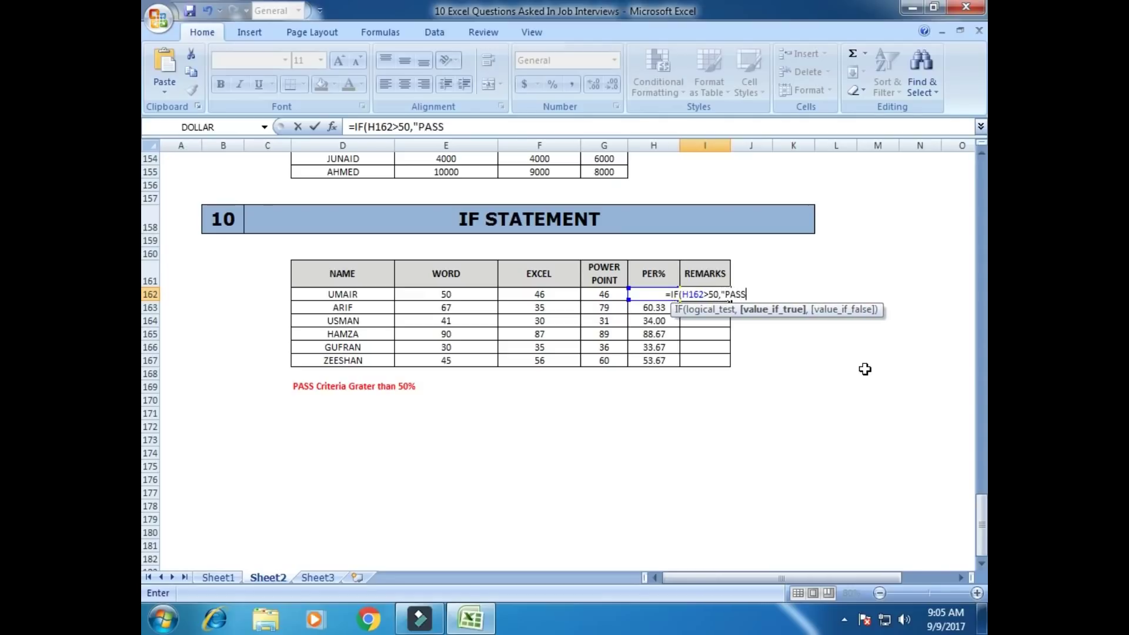
text(")
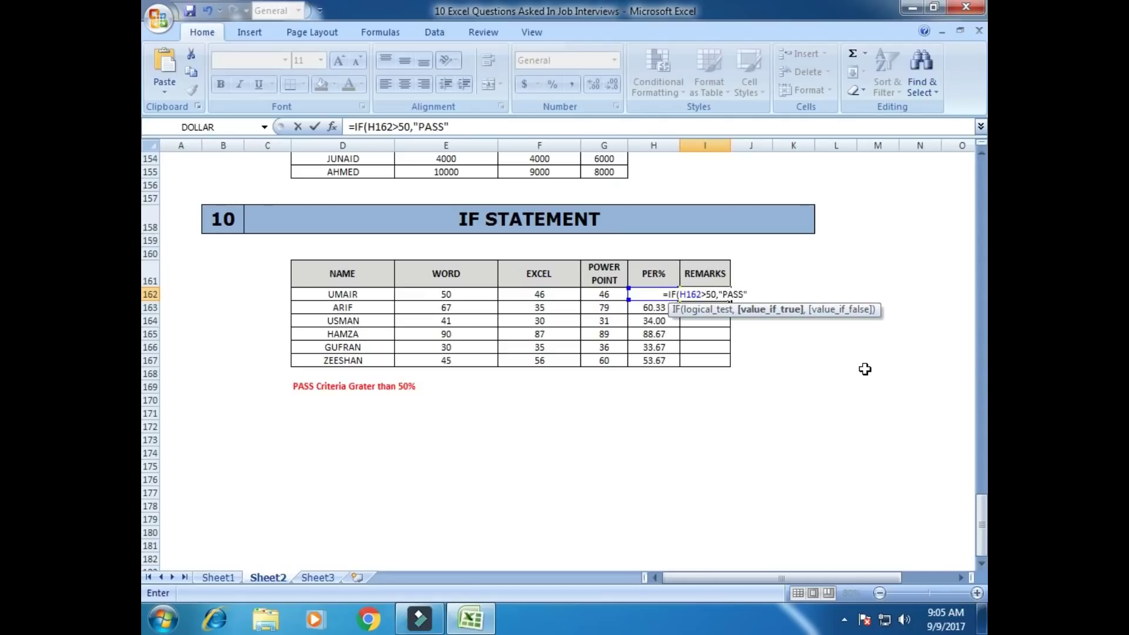
text(,")
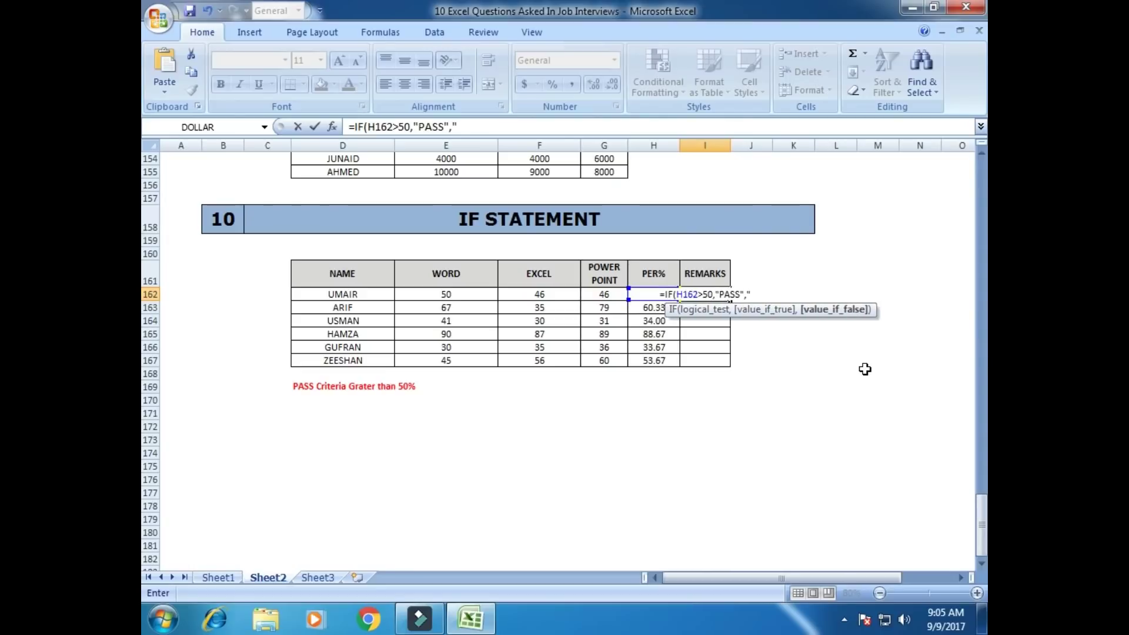
text(FAIL)
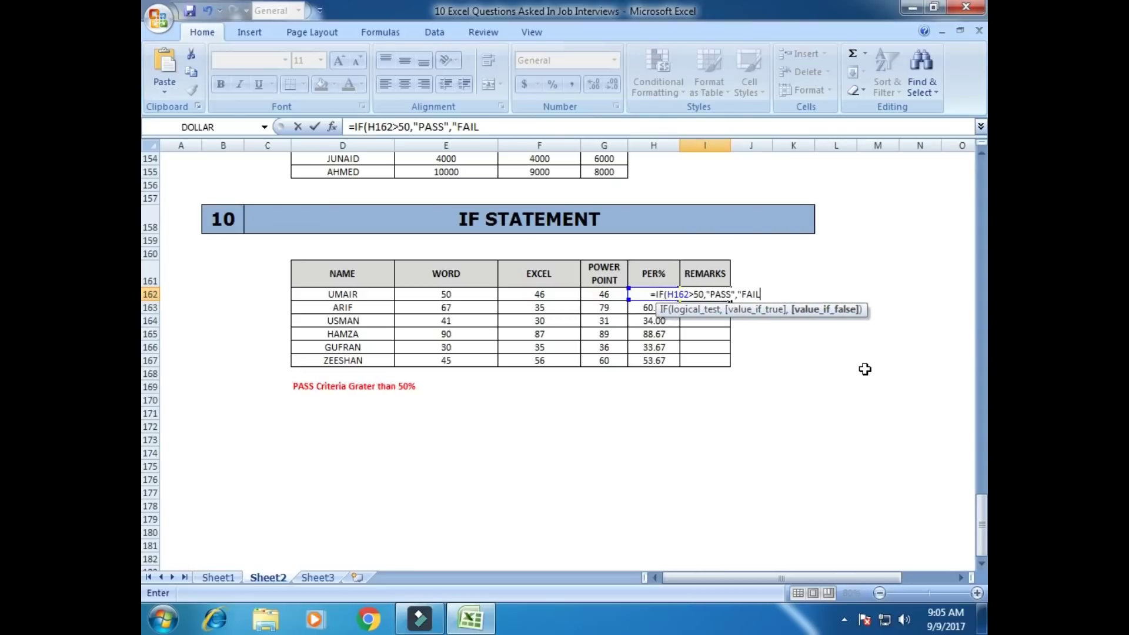
text("))
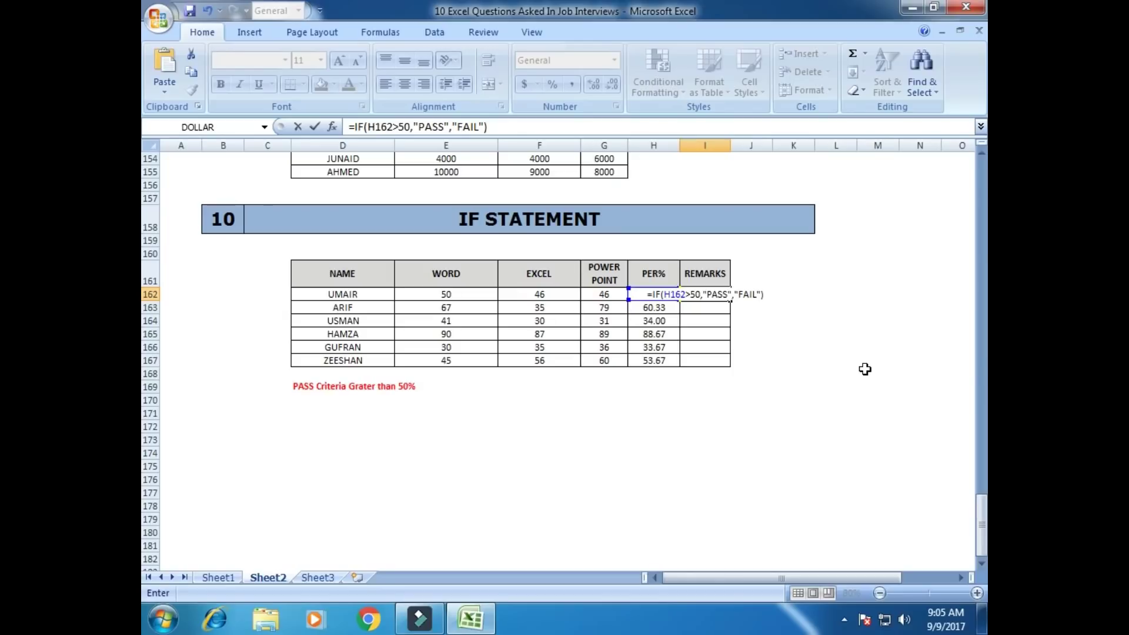
key(ctrl+Return)
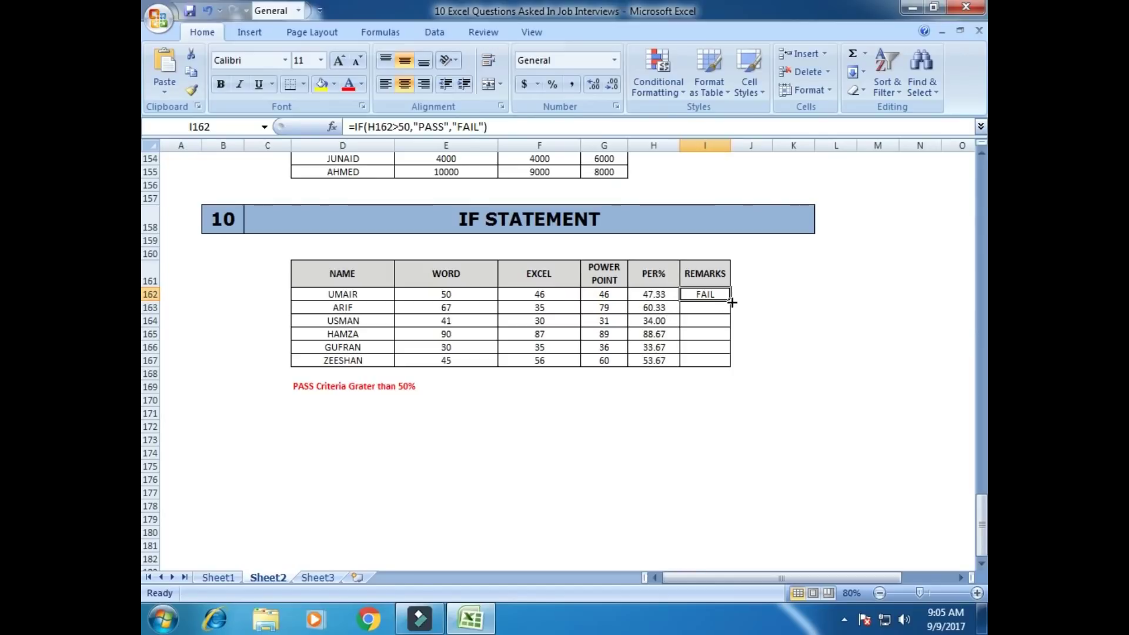
Step: Copy the I162 formula down through I167 and check the remarks against the PER% values
drag(731, 302, 732, 364)
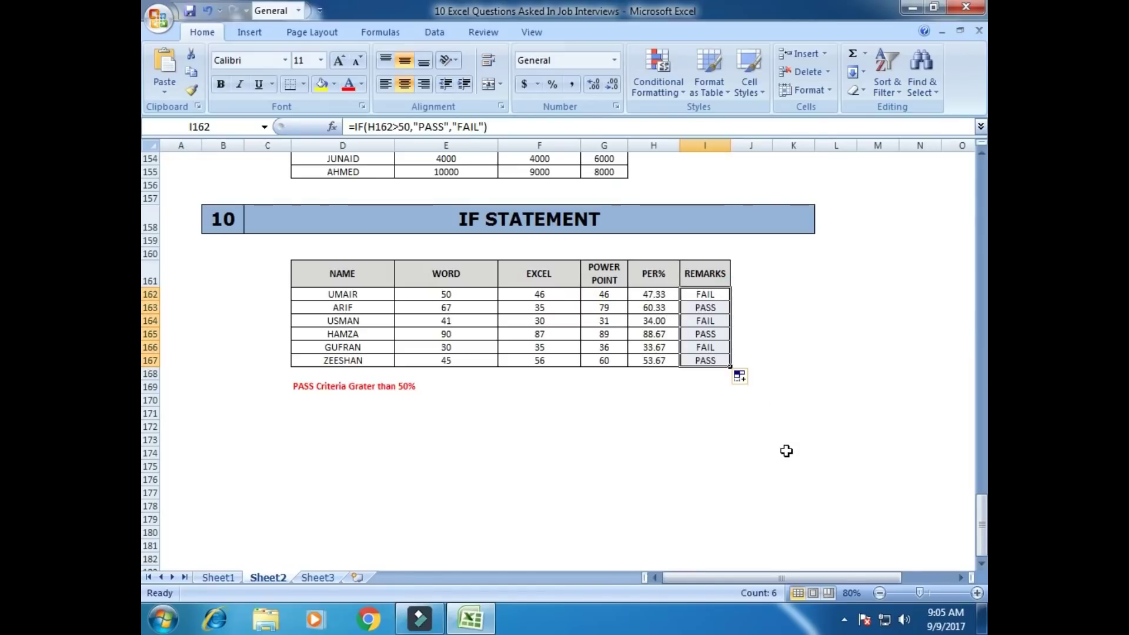
click(652, 293)
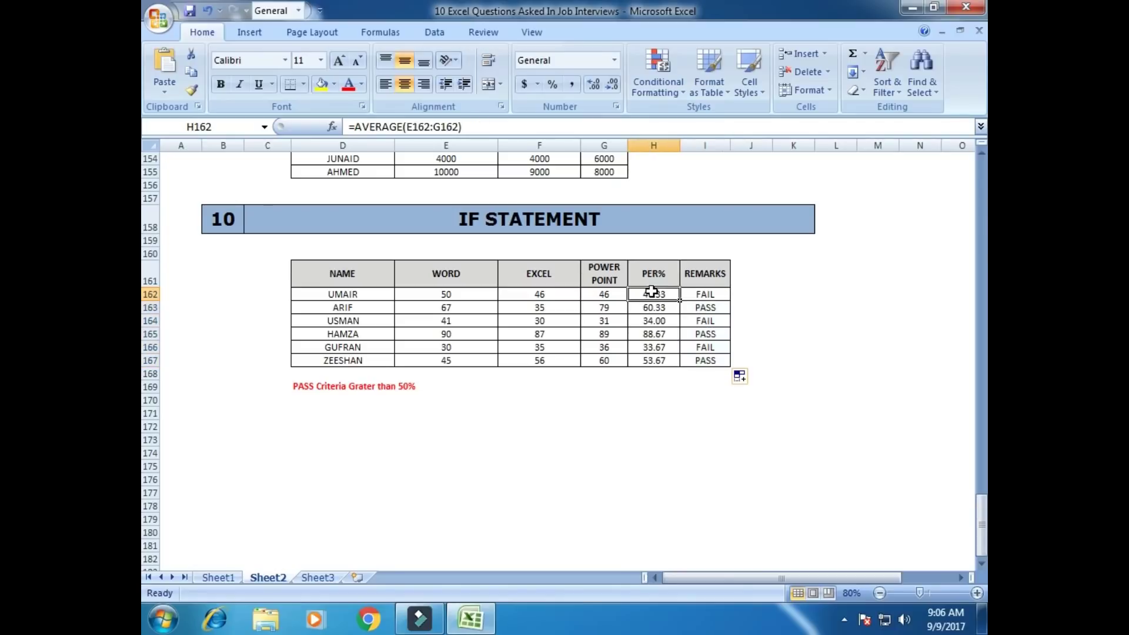
click(656, 319)
click(654, 347)
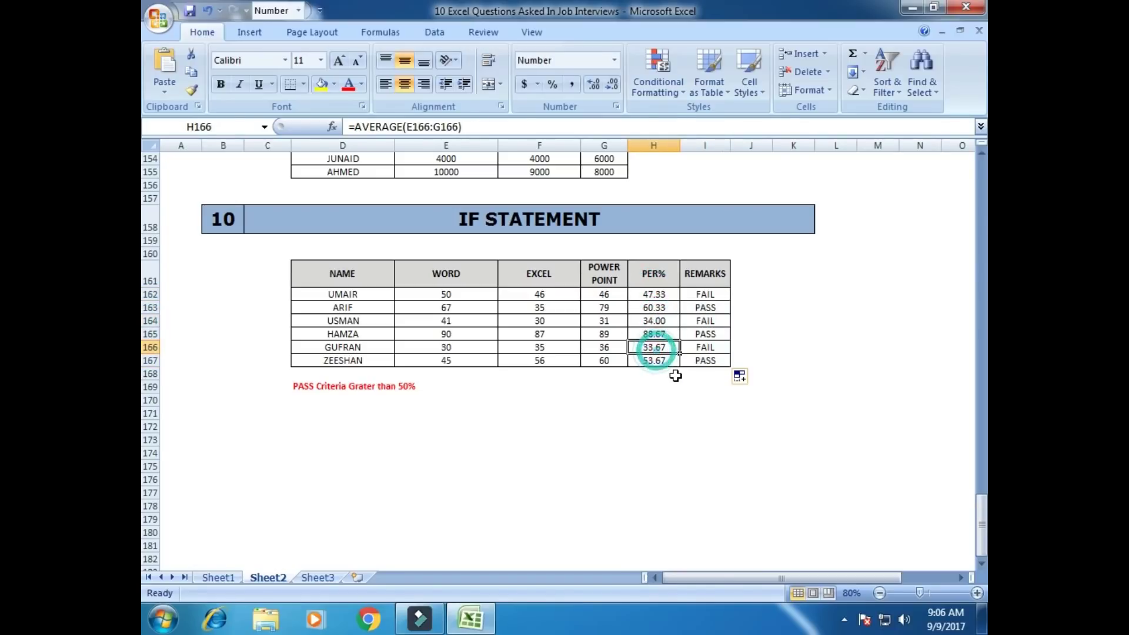
Step: Highlight the PER% values in H162:H167 that are less than 50 with Light Red Fill with Dark Red Text
drag(723, 297, 727, 360)
drag(662, 295, 668, 361)
click(658, 74)
mouse_move(717, 118)
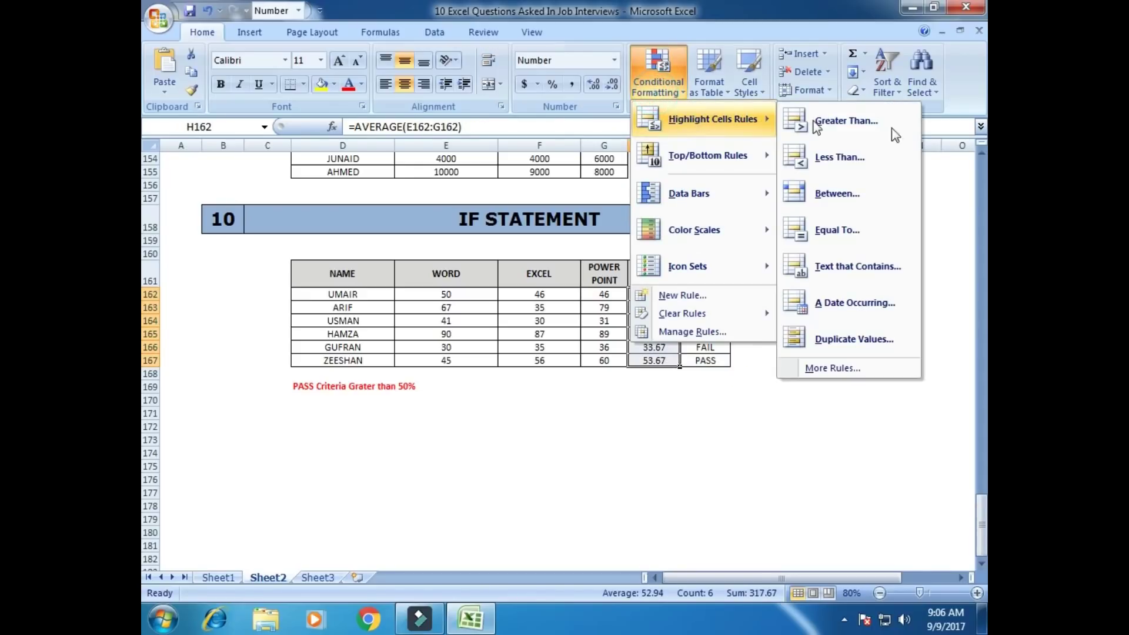
click(883, 160)
text(50)
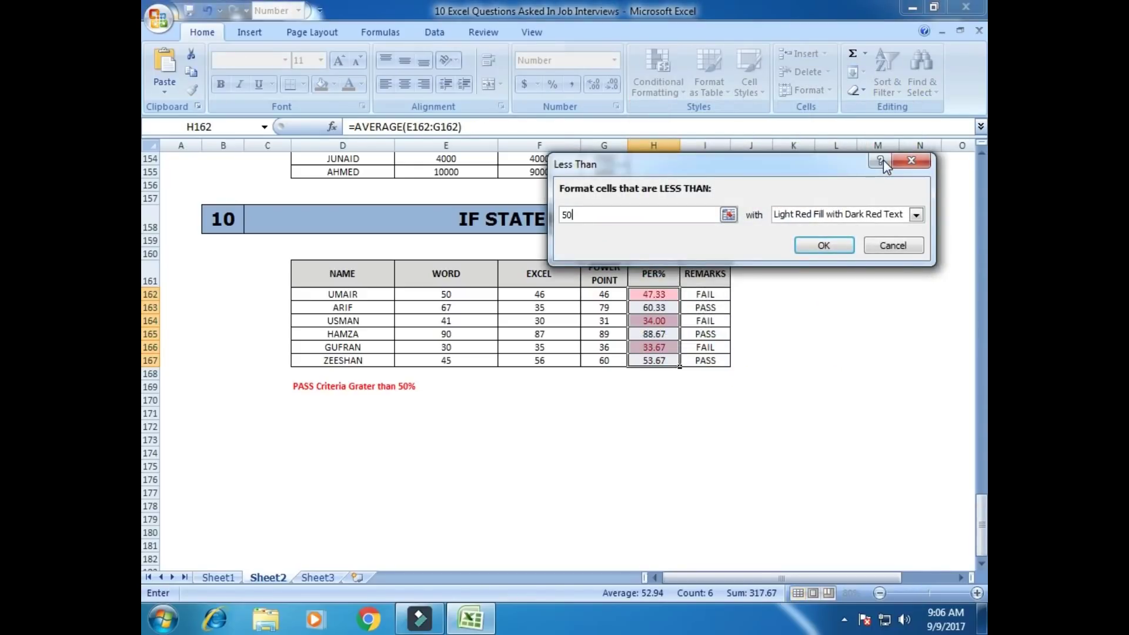
click(827, 246)
click(838, 355)
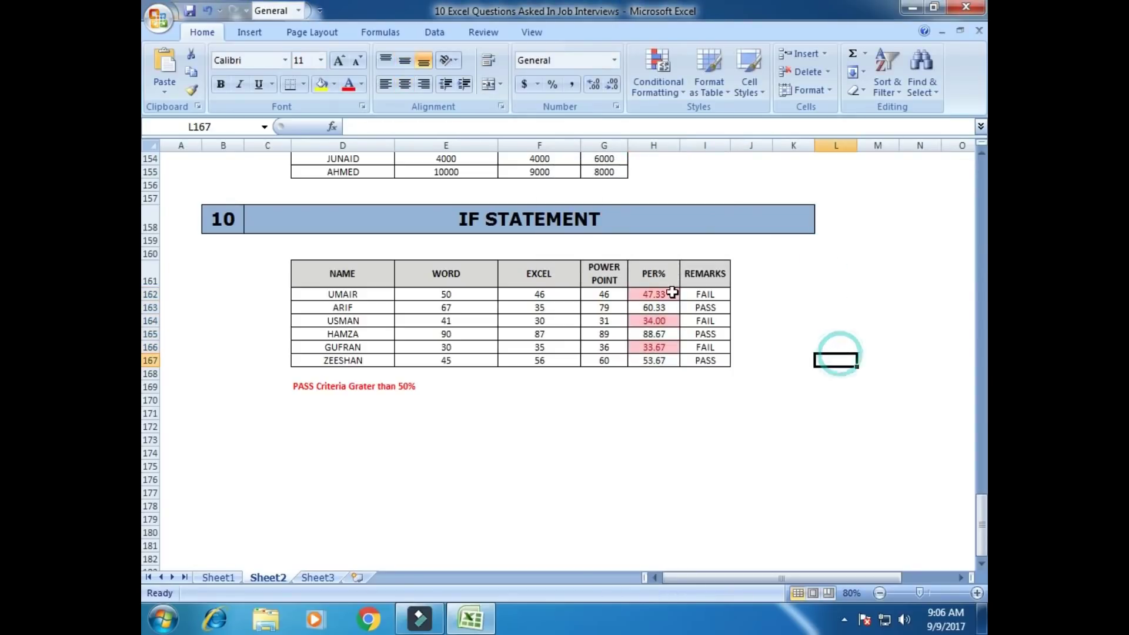
Step: Highlight the REMARKS cells in I162:I167 that are equal to FAIL with a yellow fill and dark yellow text
drag(703, 294, 709, 359)
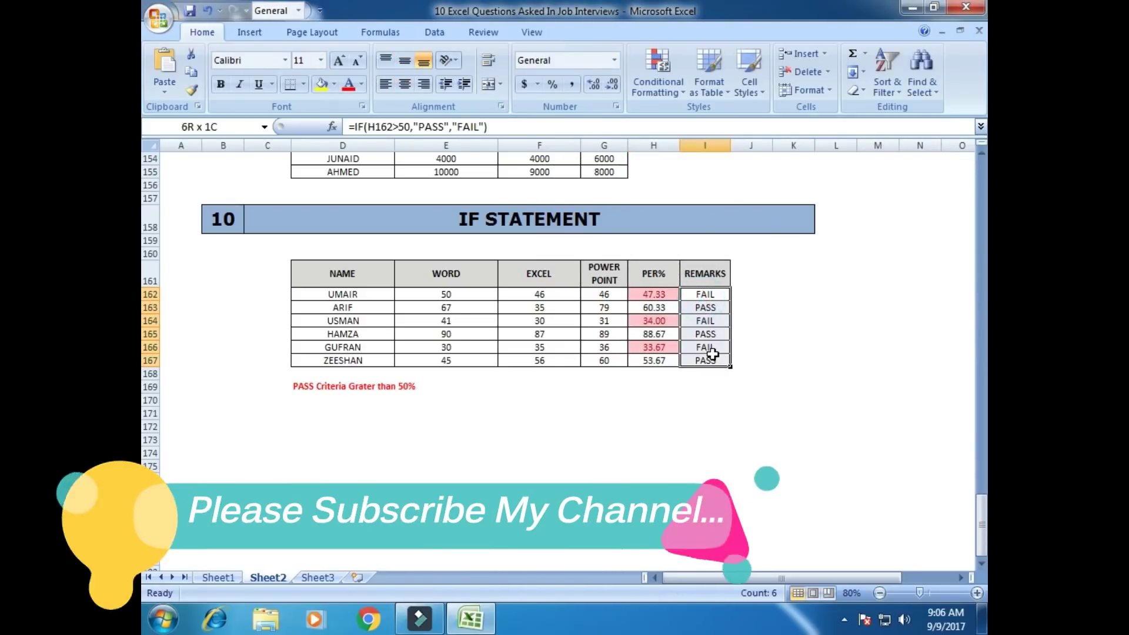
click(658, 73)
mouse_move(708, 119)
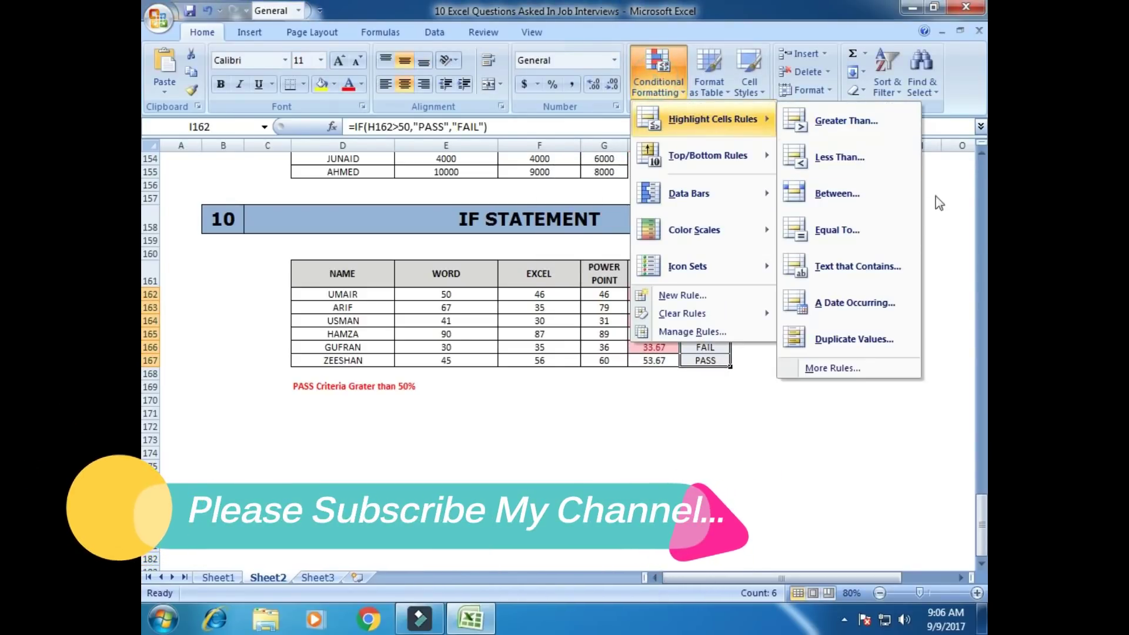
click(875, 230)
text(FAIL)
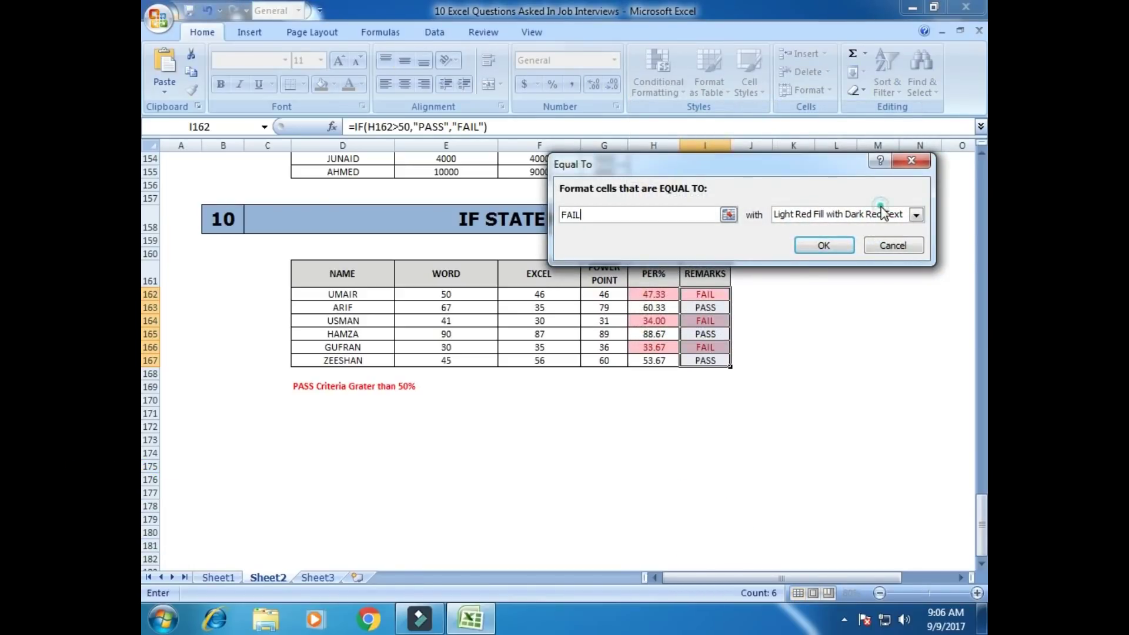
click(880, 214)
click(856, 242)
click(823, 245)
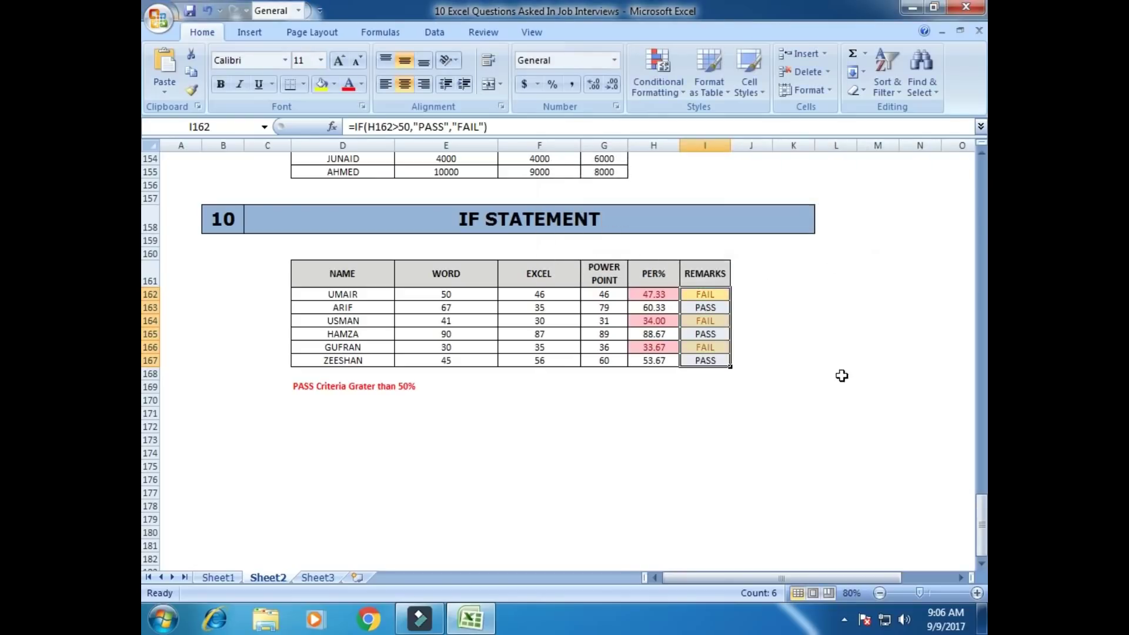
click(842, 375)
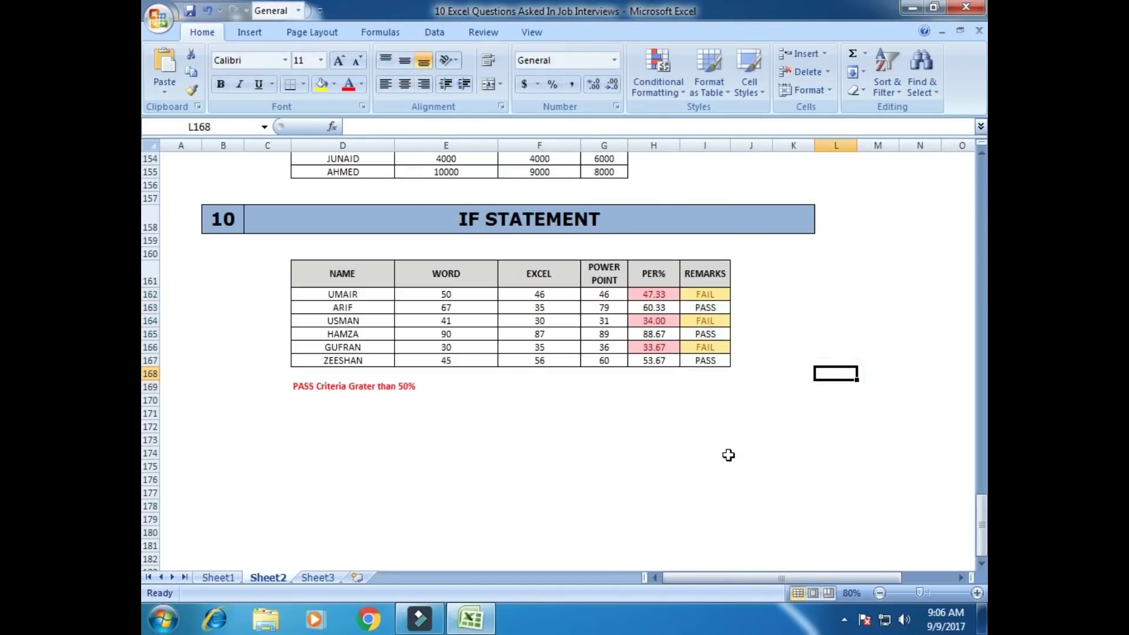
scroll(728, 455, up, 20)
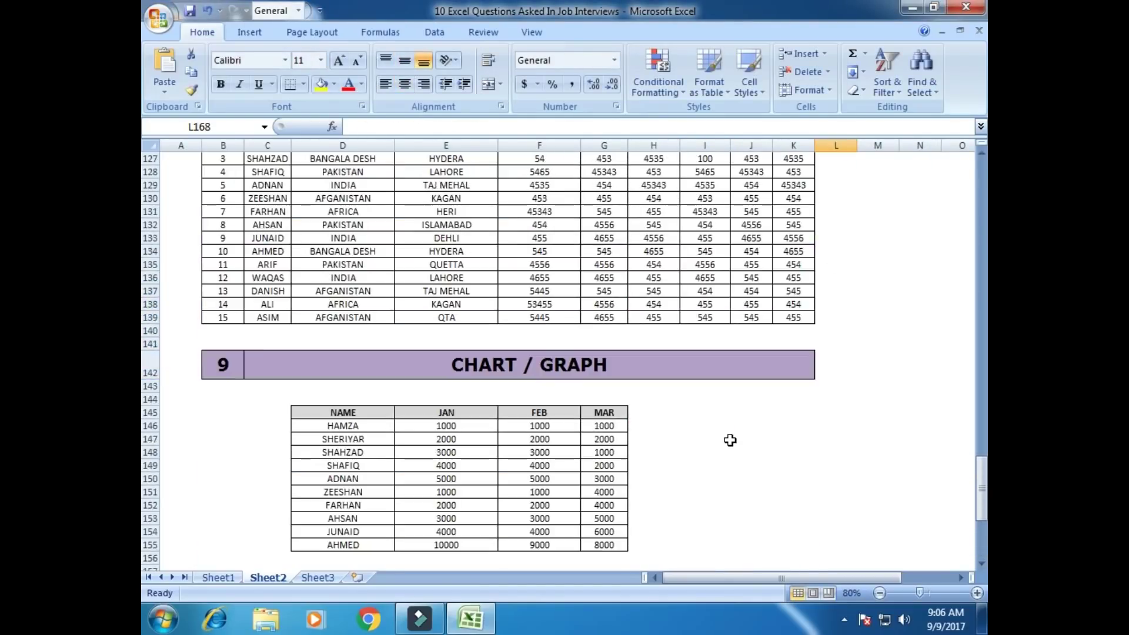
scroll(726, 430, up, 10)
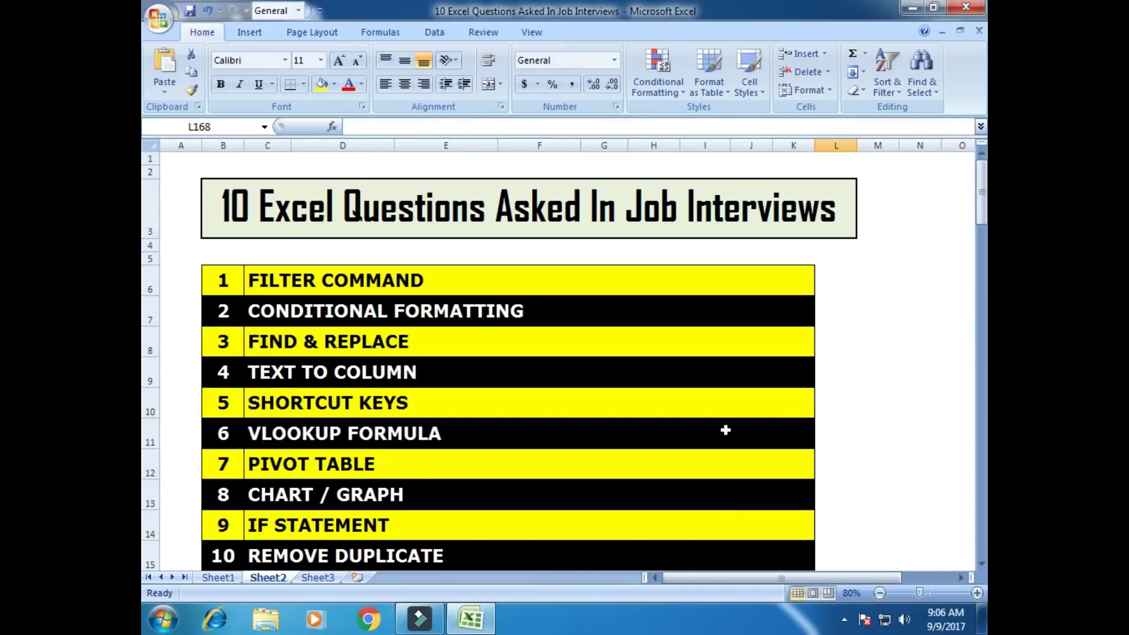